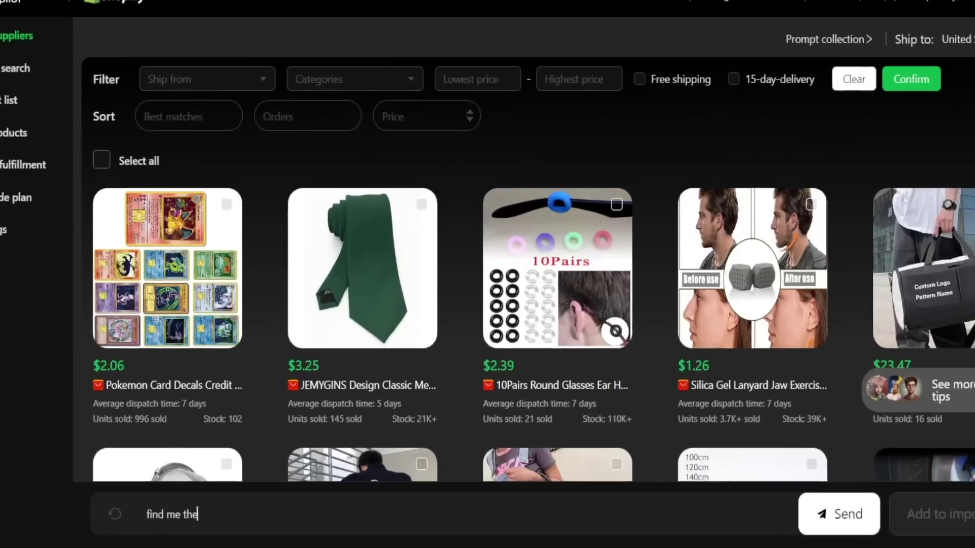
Ask the AI to "find me the best selling products to start selling using tiktok organic" and show all viral gadgets
text(best selling products to start selling using tiktok organic)
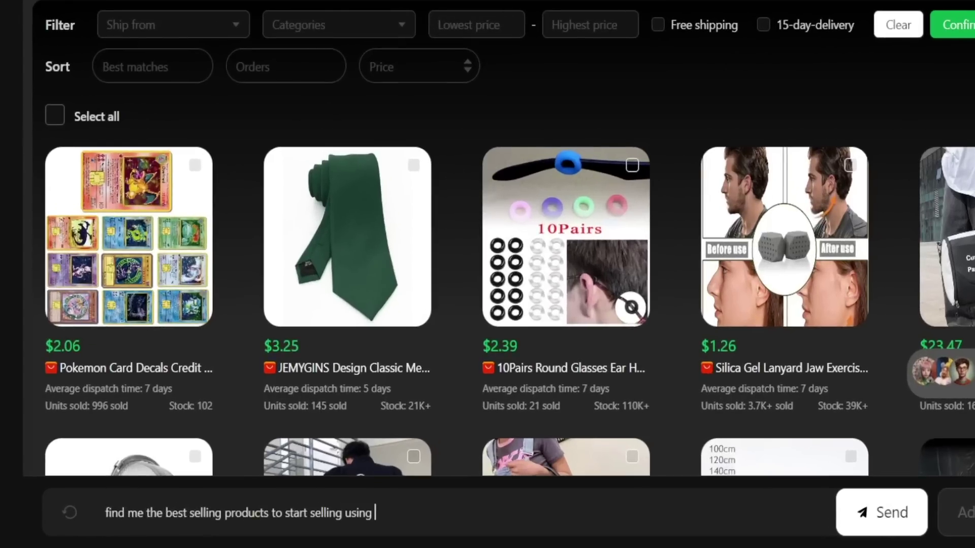
click(882, 512)
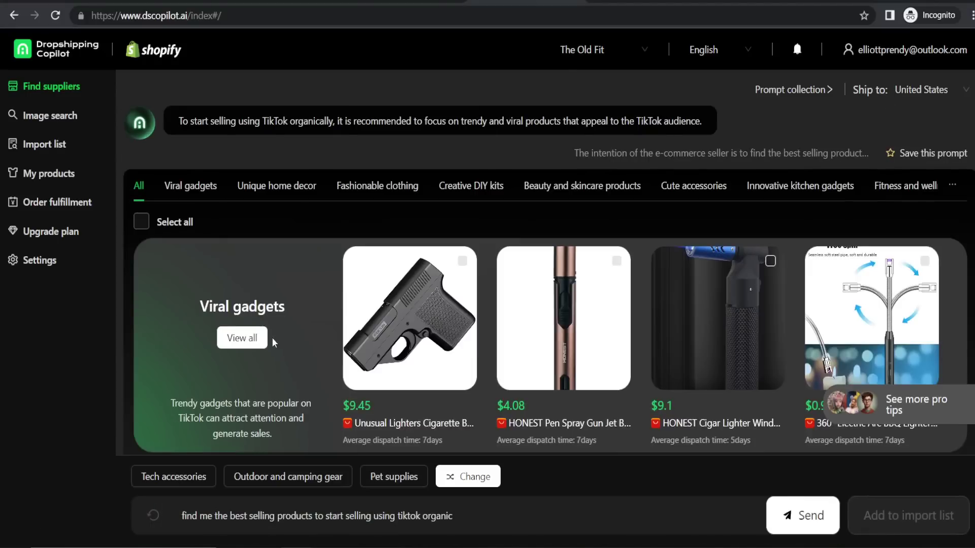
click(254, 338)
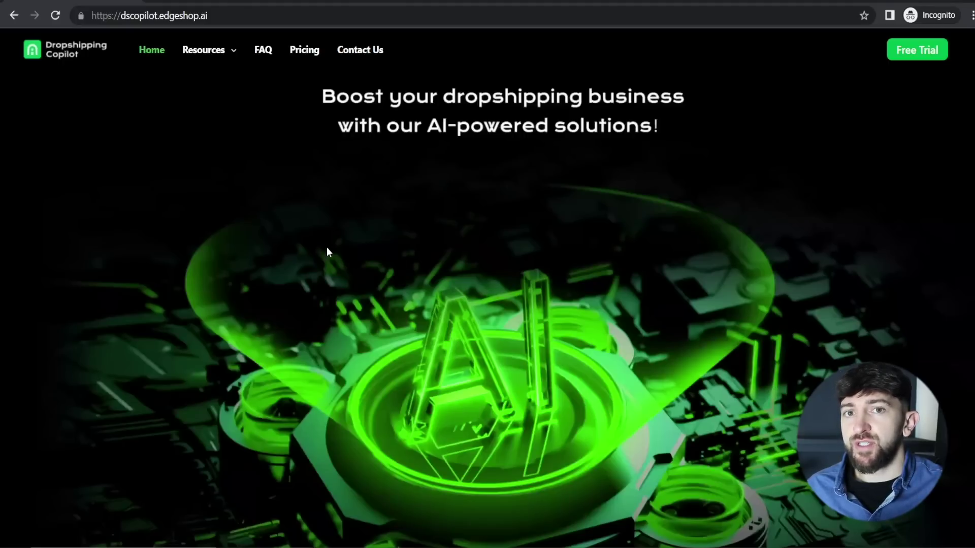
Review the Dropshipping Copilot offer on the home page and compare its plans on the pricing page, including yearly billing
scroll(327, 250, down, 10)
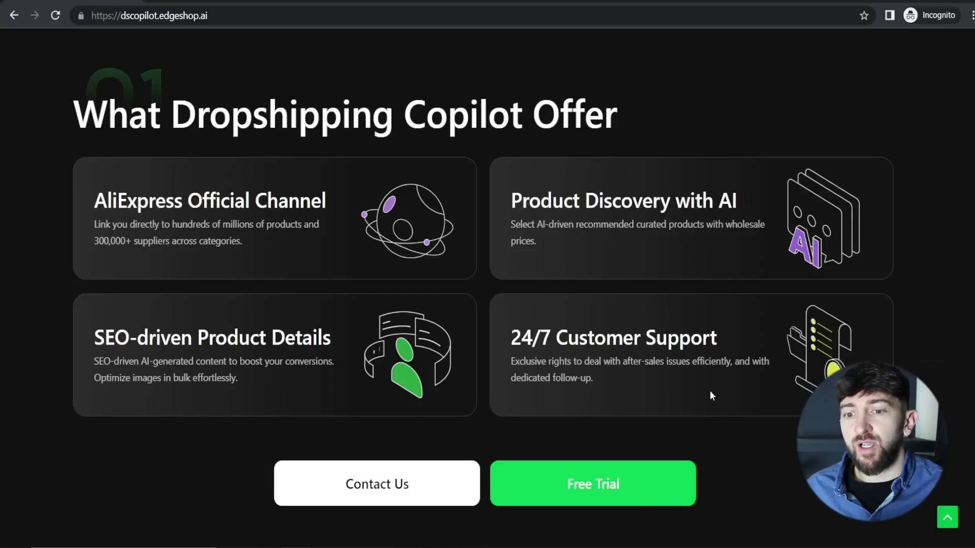
key(Home)
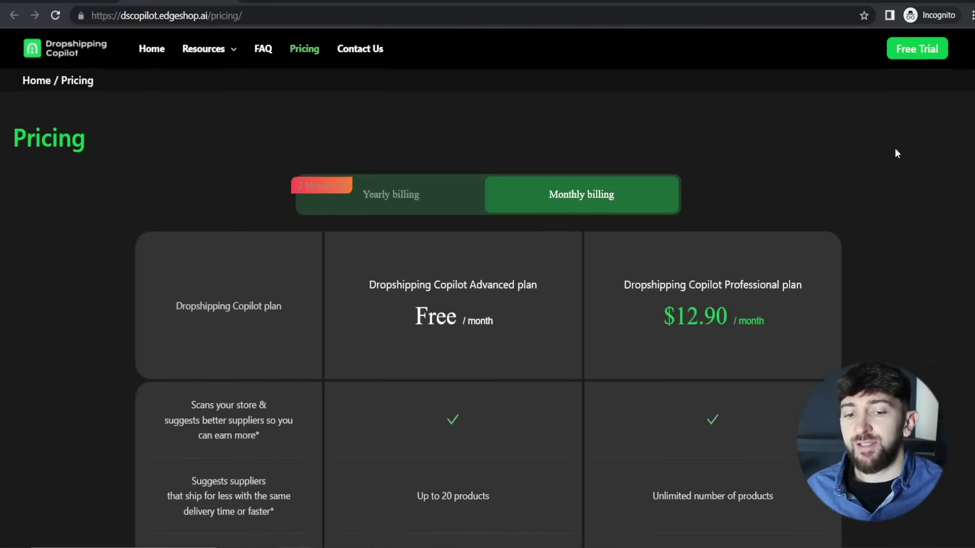
scroll(895, 150, down, 3)
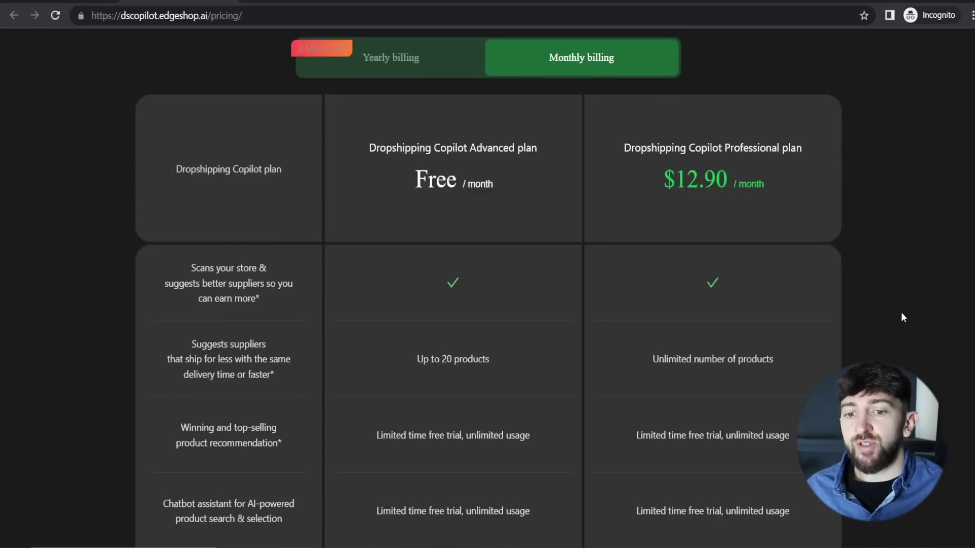
scroll(902, 316, down, 5)
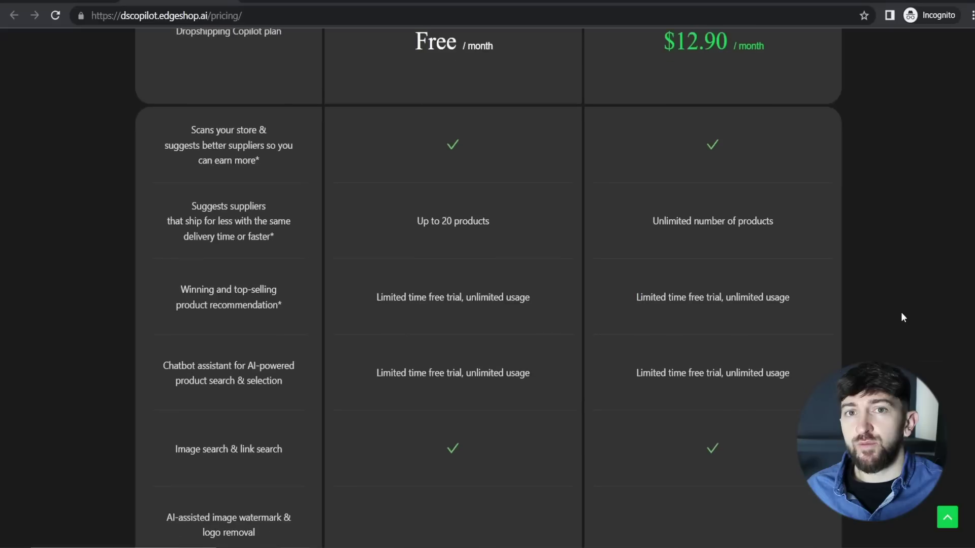
scroll(903, 317, up, 8)
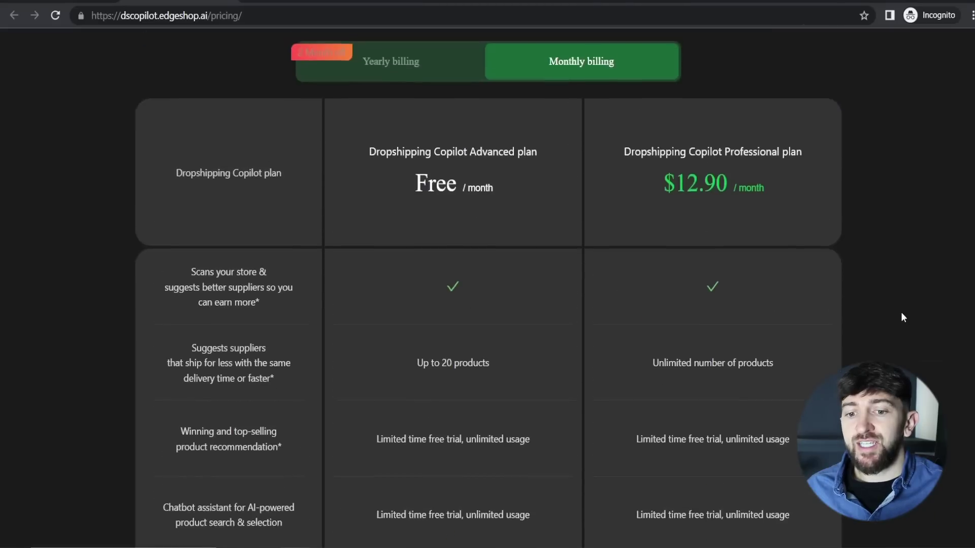
click(404, 204)
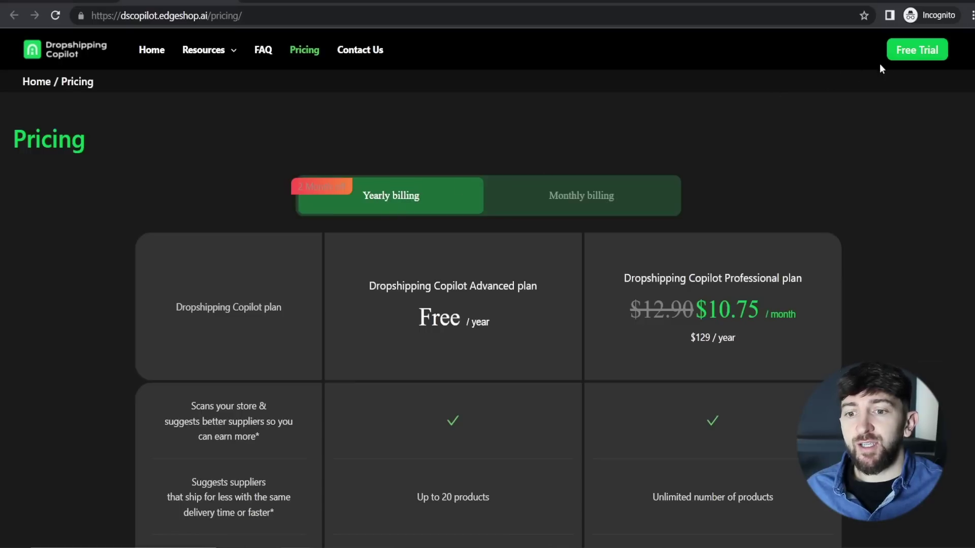
Start the free trial and register a new account with the email, email verification code and password, accepting the terms
click(912, 53)
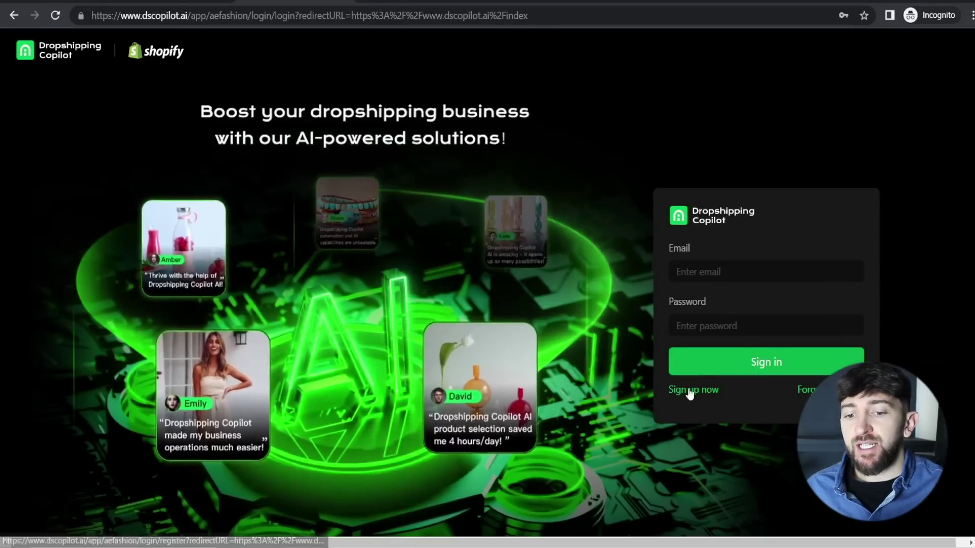
click(690, 395)
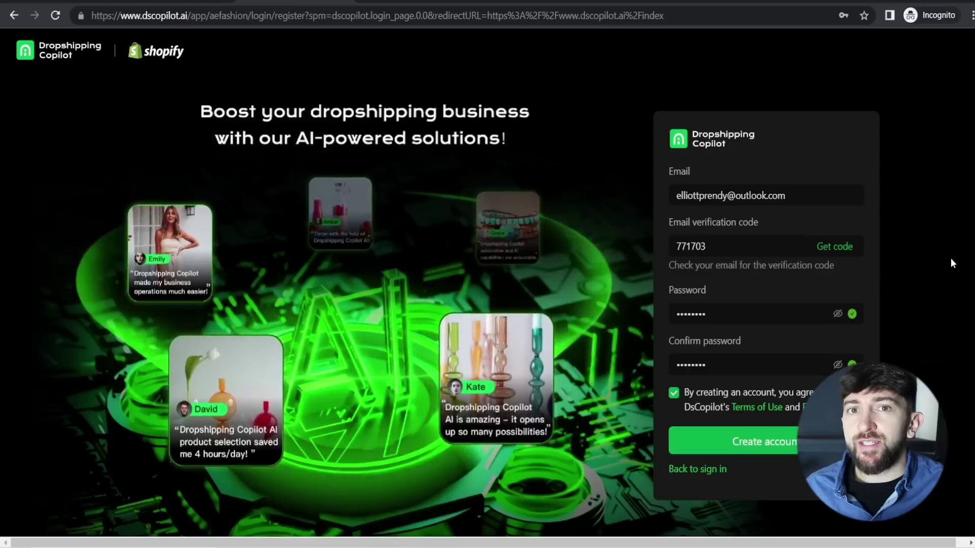
click(823, 202)
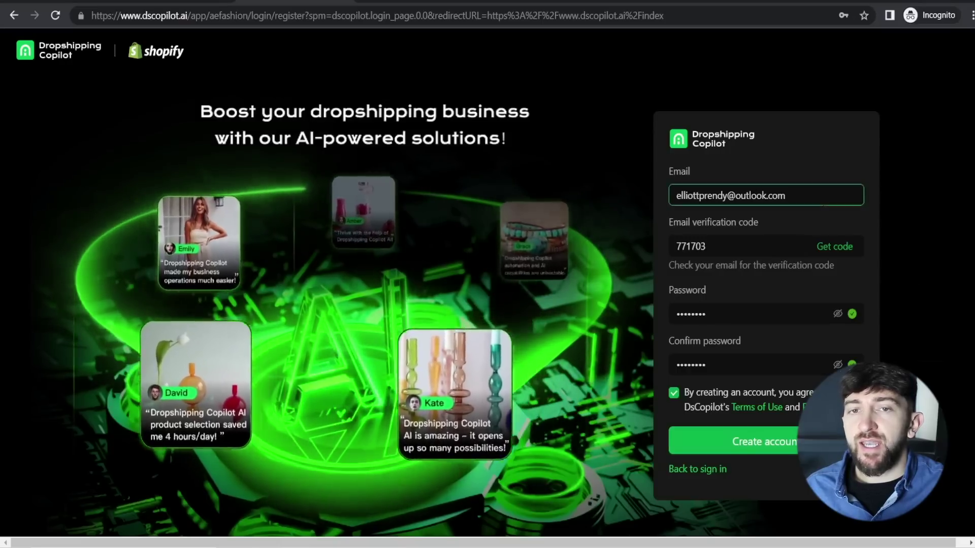
click(776, 273)
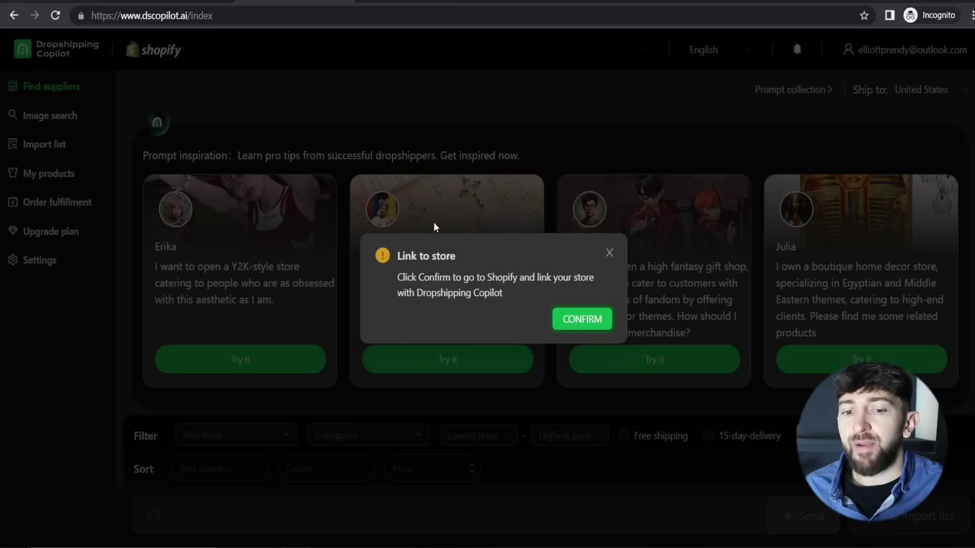
Confirm linking to a Shopify store and set the shipping destination to United States
click(576, 324)
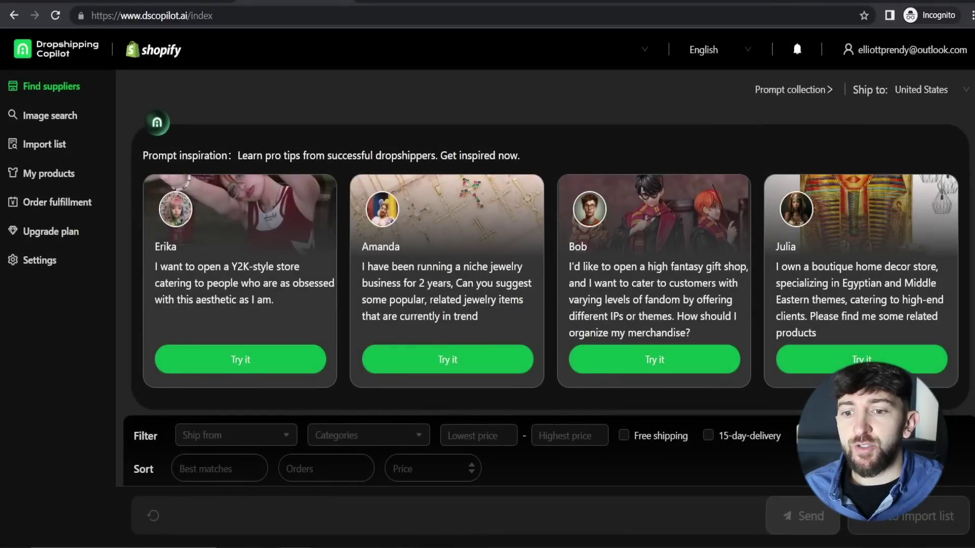
click(895, 90)
text(uni)
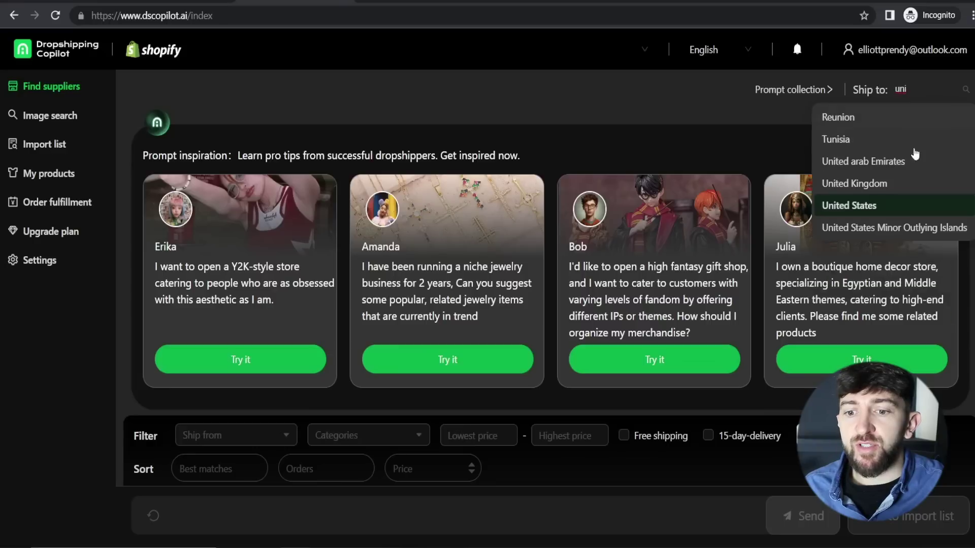
click(860, 206)
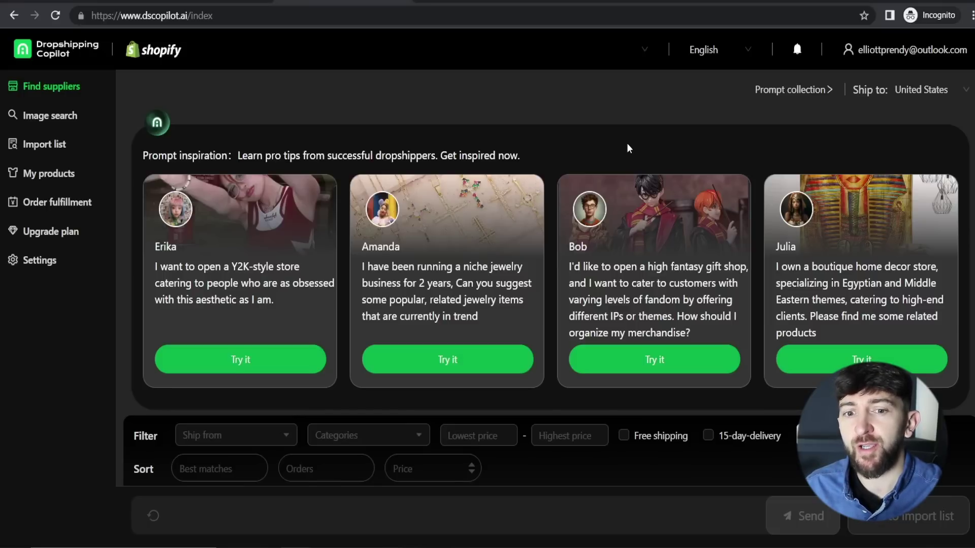
Switch to the Shopify admin and open the Shopify App Store from the app and sales channel settings
key(ctrl+Tab)
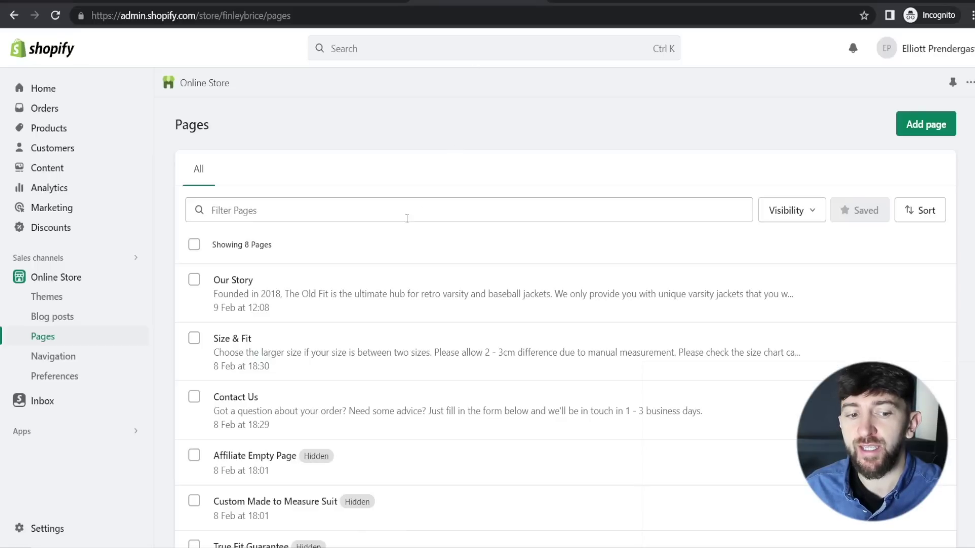
click(74, 433)
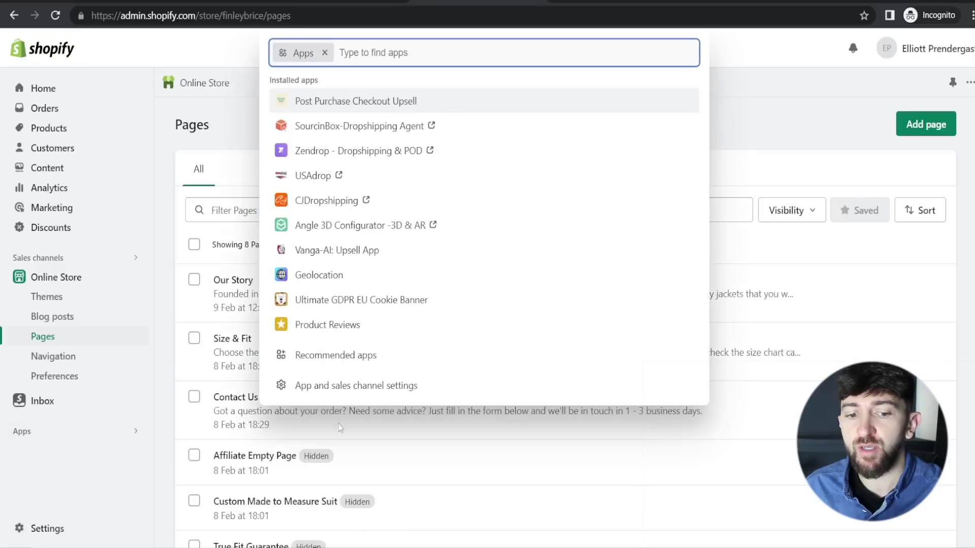
click(341, 389)
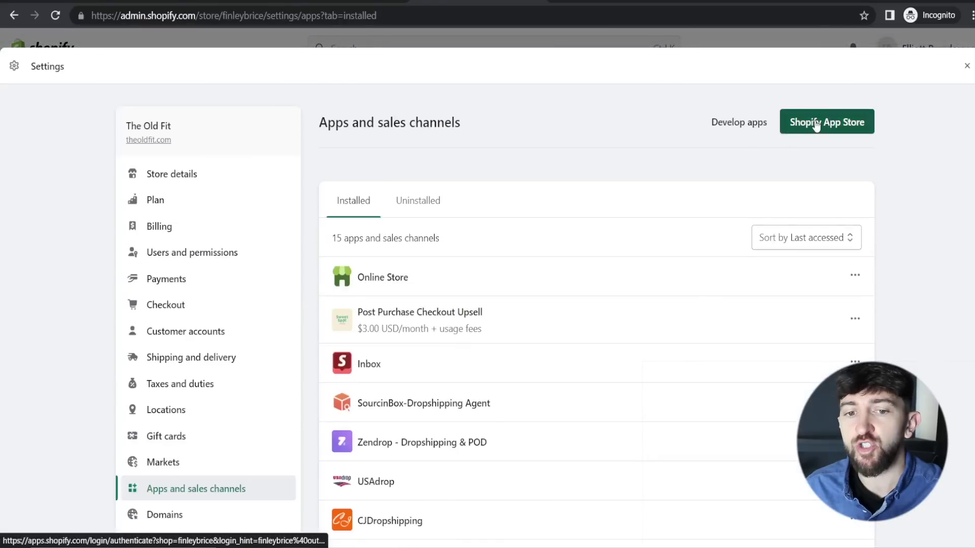
click(815, 123)
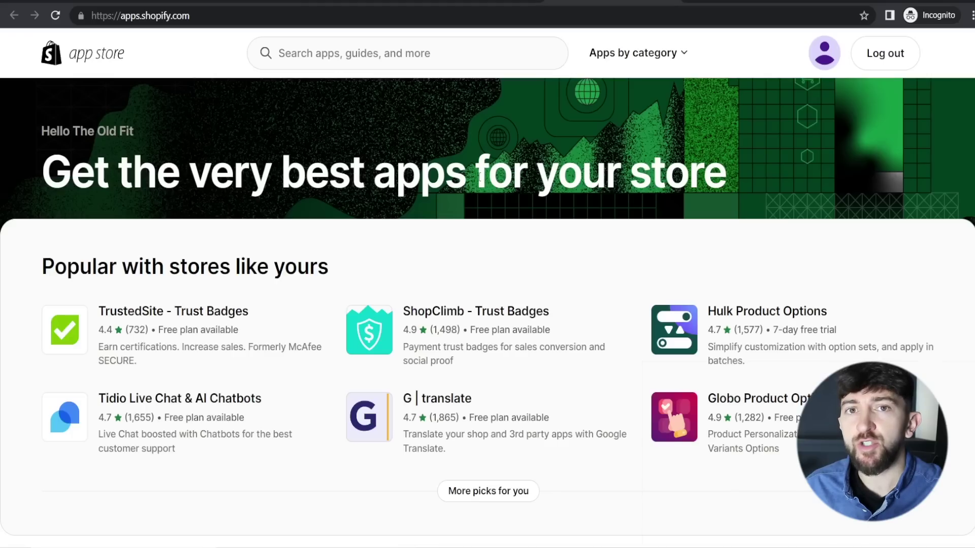
Search the app store for "DropshippingCopilot AliExpress" and open that app's listing
click(322, 53)
text(DropshippingCopilot AliExpress)
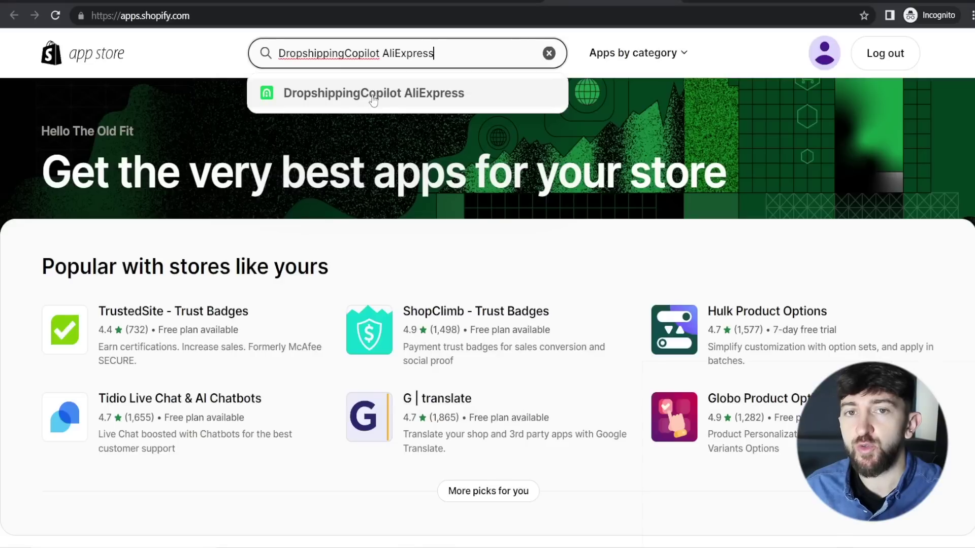
click(373, 97)
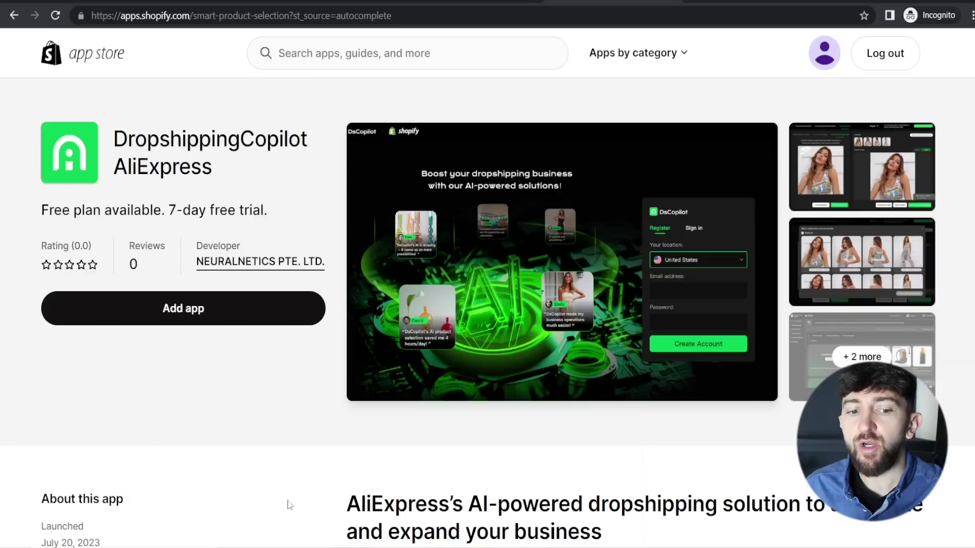
Install DropshippingCopilot AliExpress on the Shopify store and sign in with the account email and password to link it
click(183, 325)
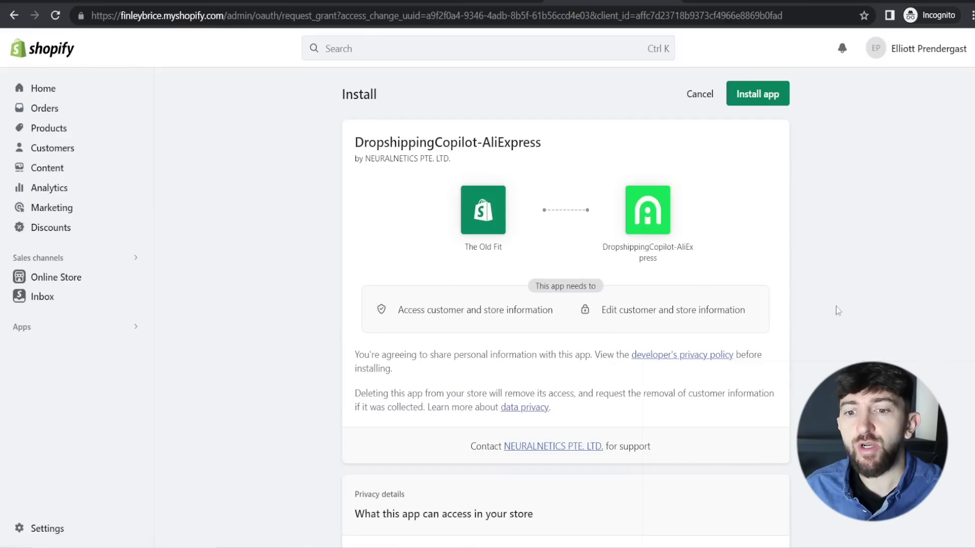
click(758, 94)
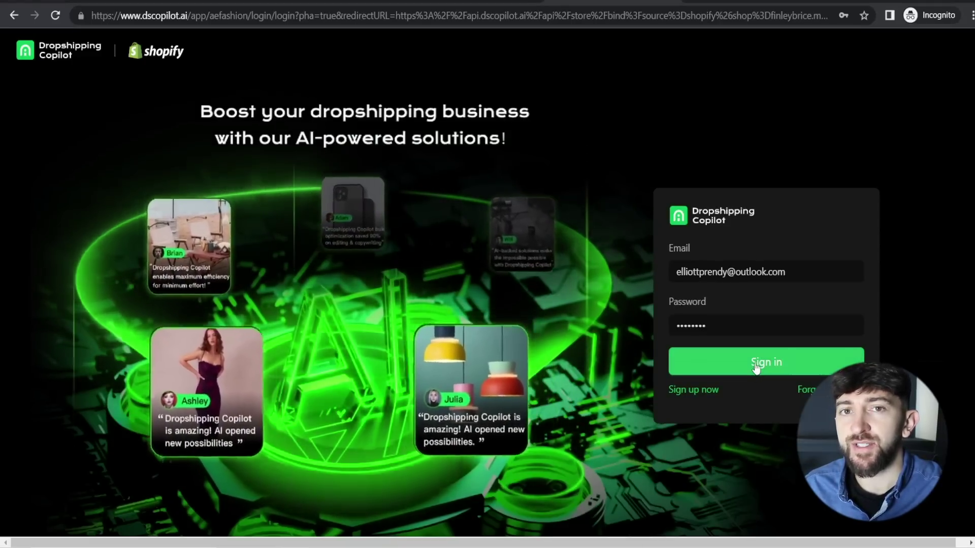
click(755, 363)
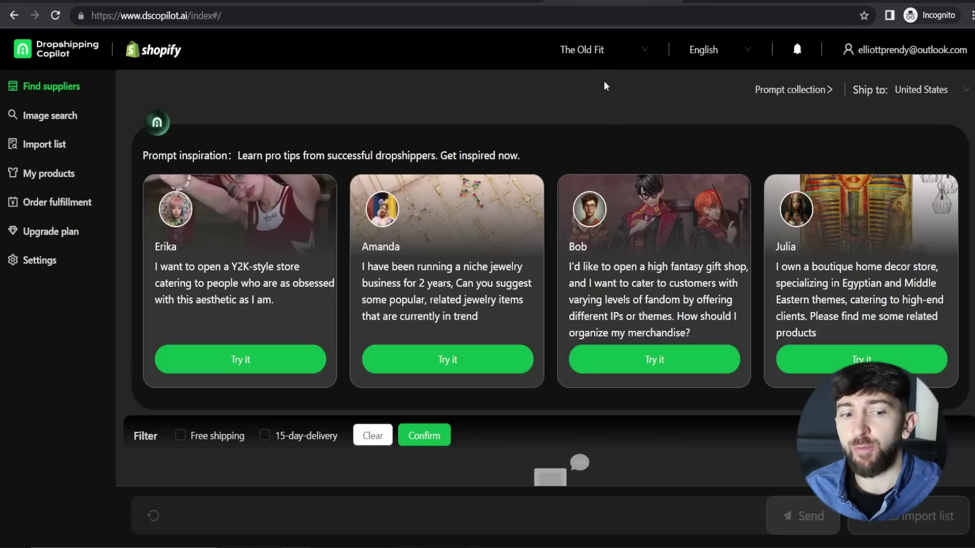
Check the linked Shopify stores in the Dropshipping Copilot settings
click(40, 261)
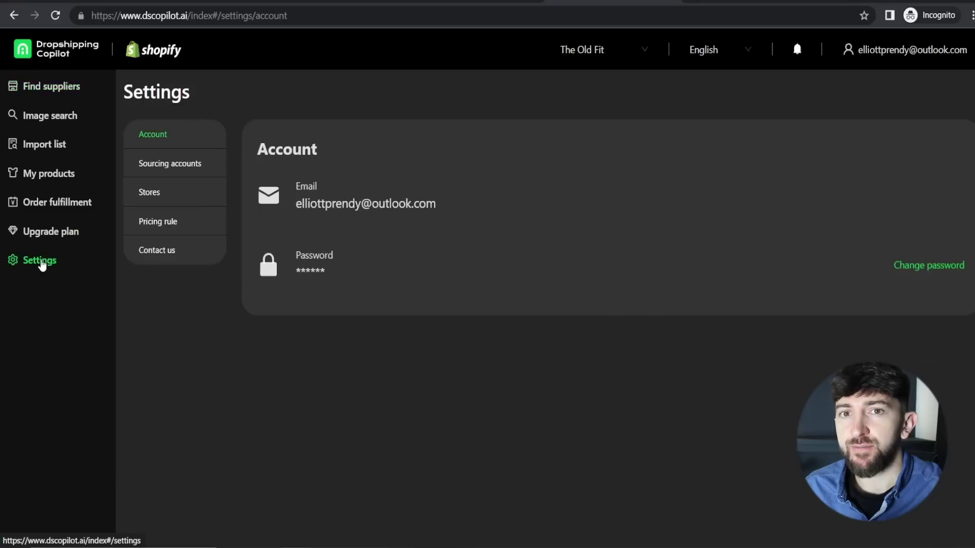
click(152, 192)
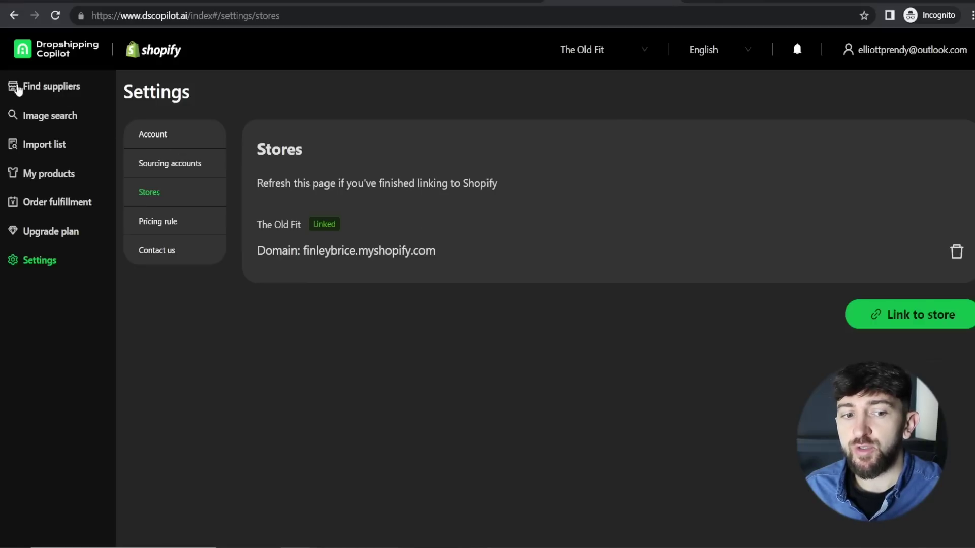
Return to supplier search and submit the sample prompt about a boutique home decor store with Egyptian and Middle Eastern themes
click(46, 86)
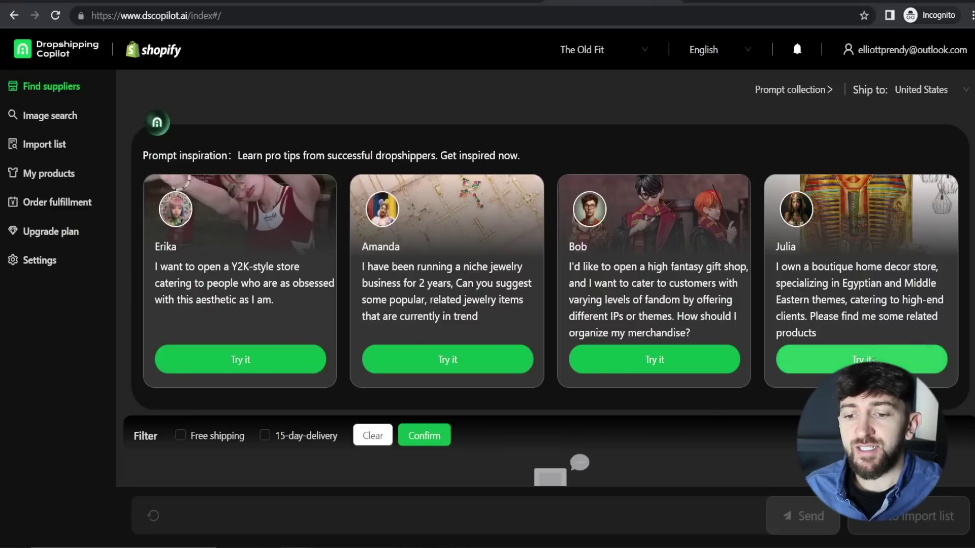
click(869, 359)
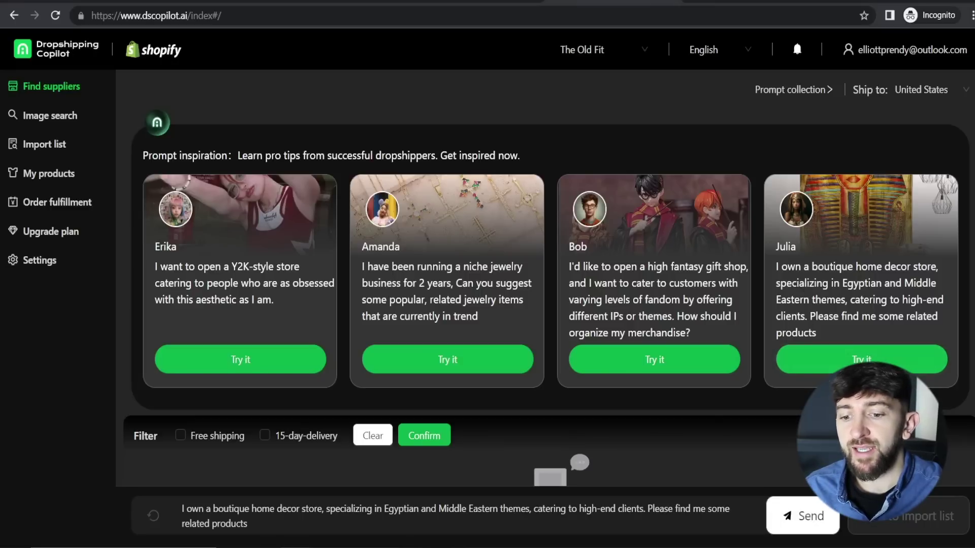
click(789, 516)
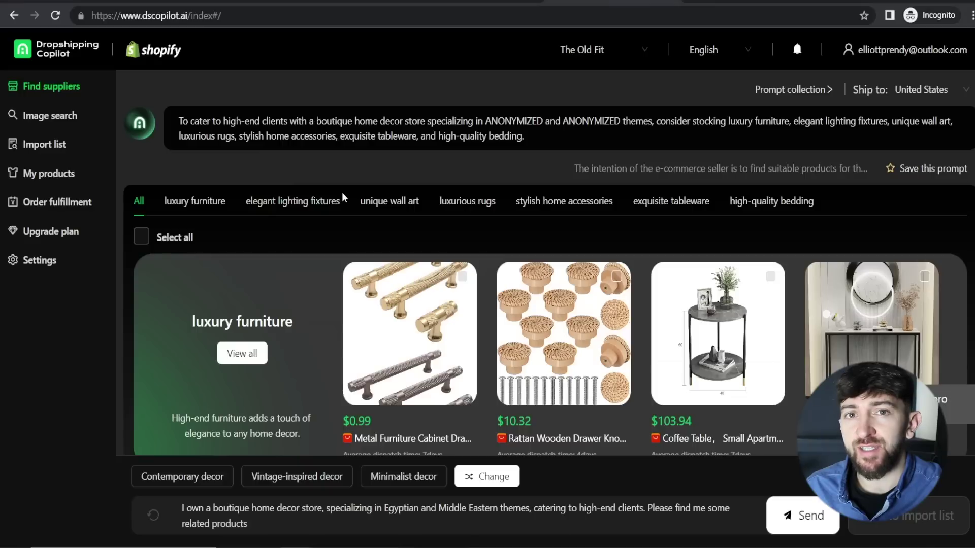
Browse the recommended home decor categories and show all products in luxurious rugs
scroll(340, 244, down, 3)
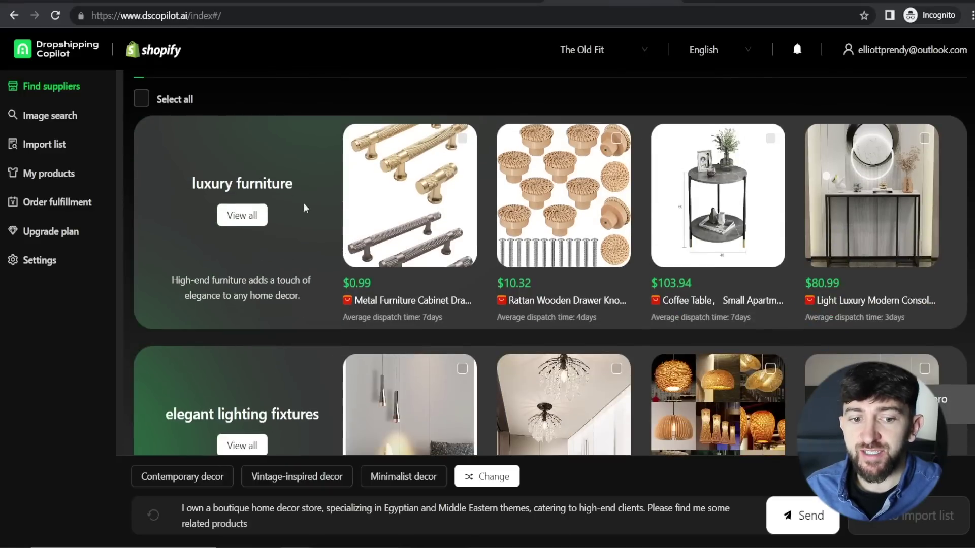
scroll(355, 208, down, 4)
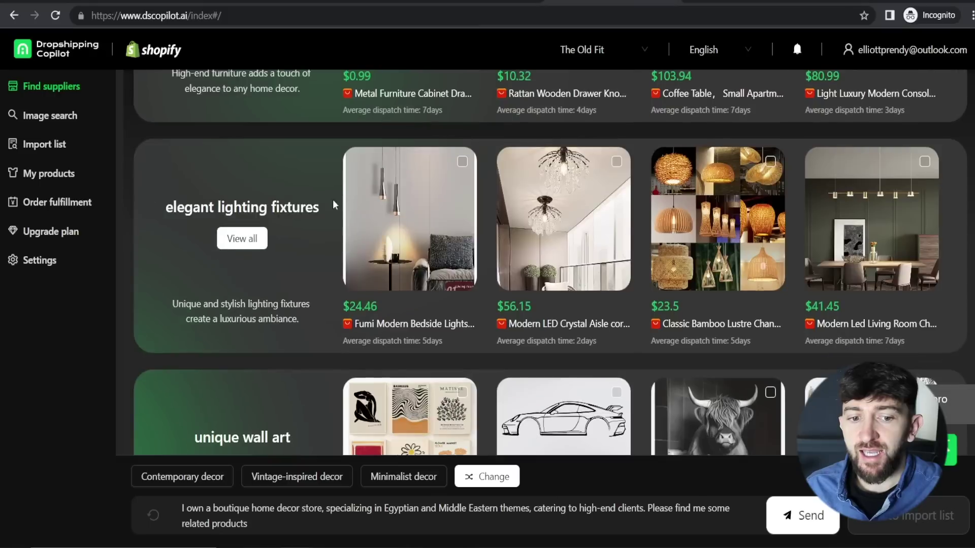
scroll(312, 224, down, 8)
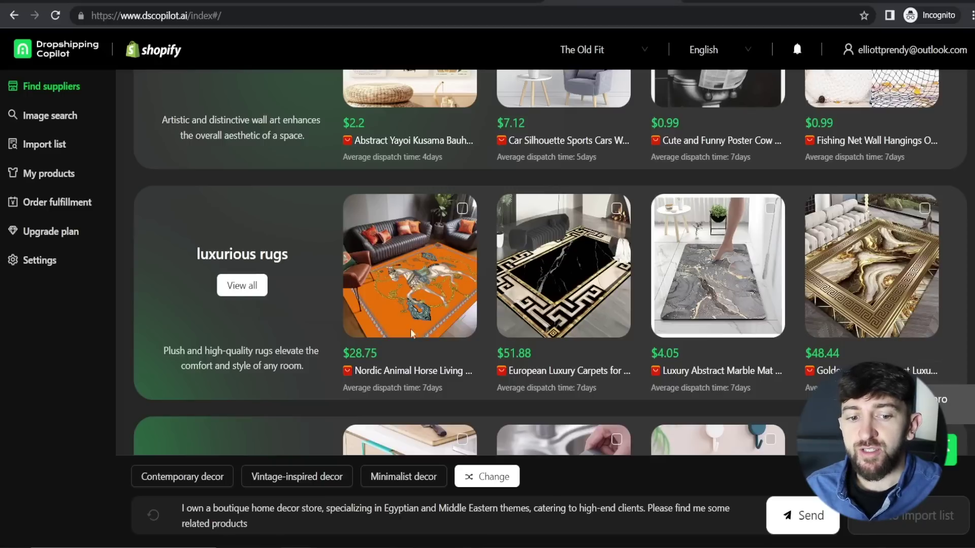
click(234, 290)
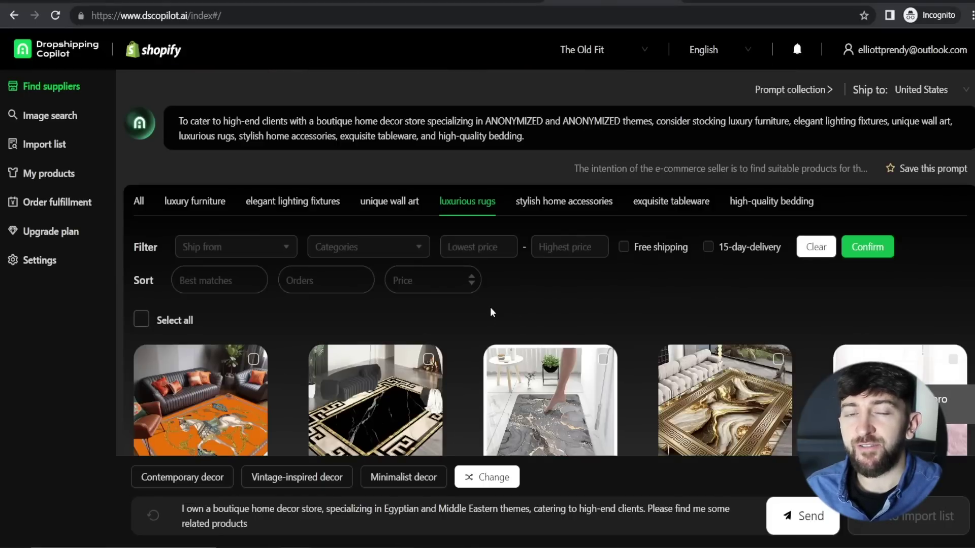
Filter the luxurious rugs to ship from United States with a highest price of 20, free shipping and 15-day delivery
click(204, 249)
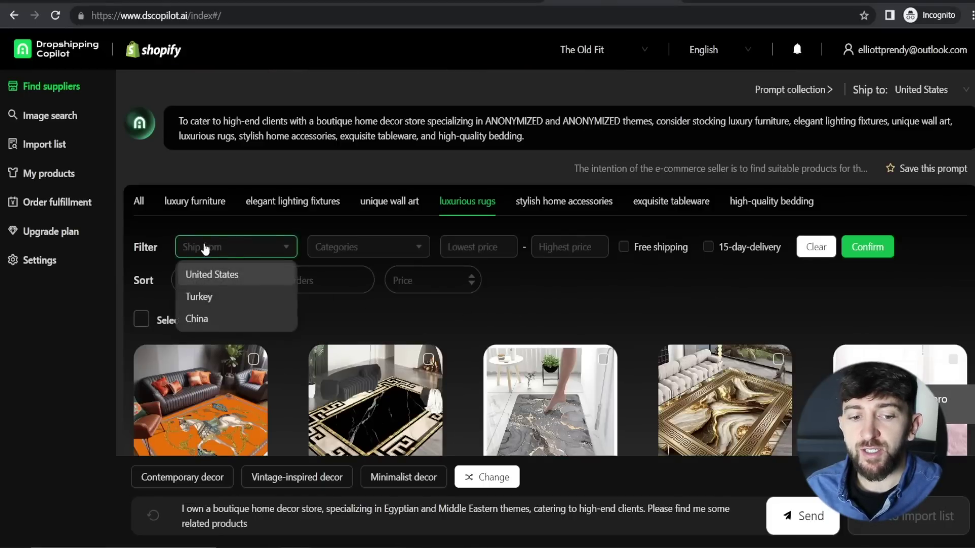
click(229, 279)
click(546, 249)
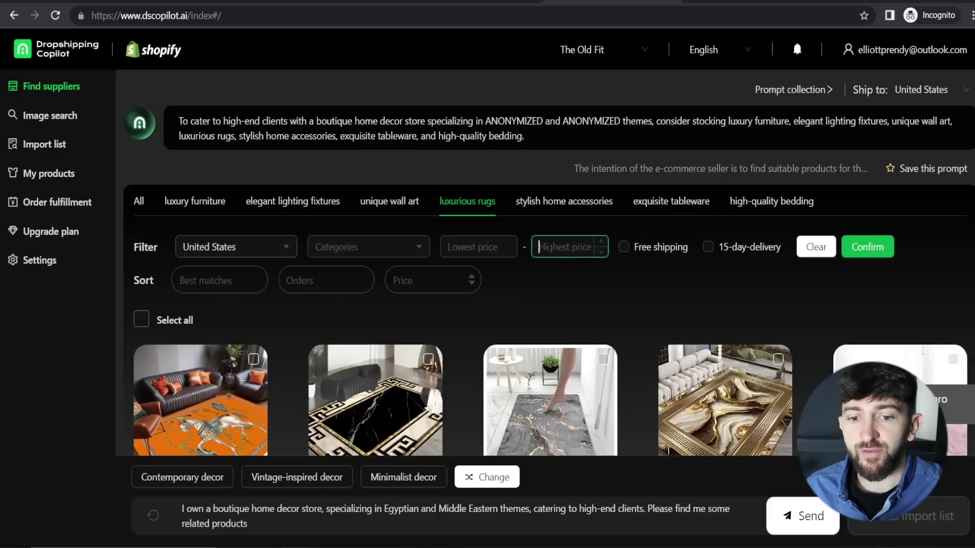
text(20)
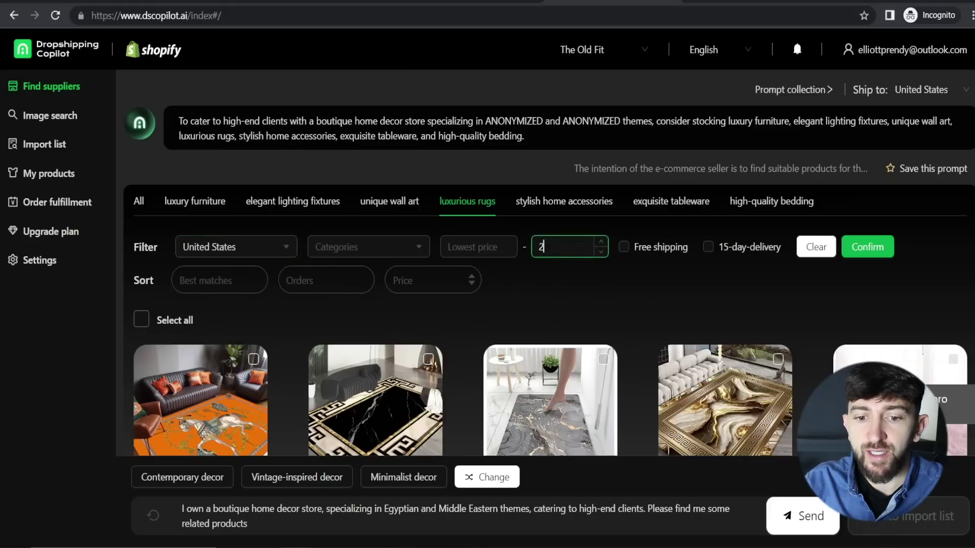
click(567, 273)
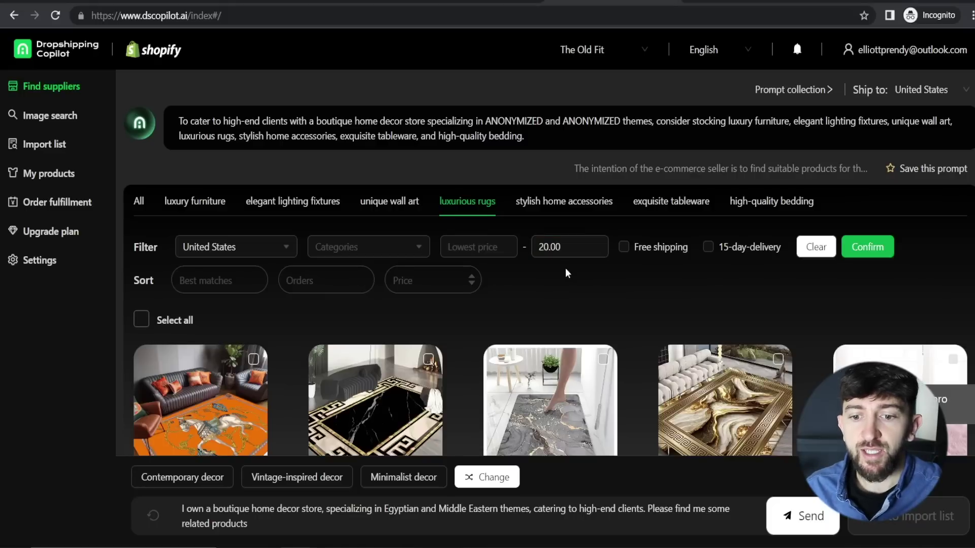
click(709, 248)
click(625, 247)
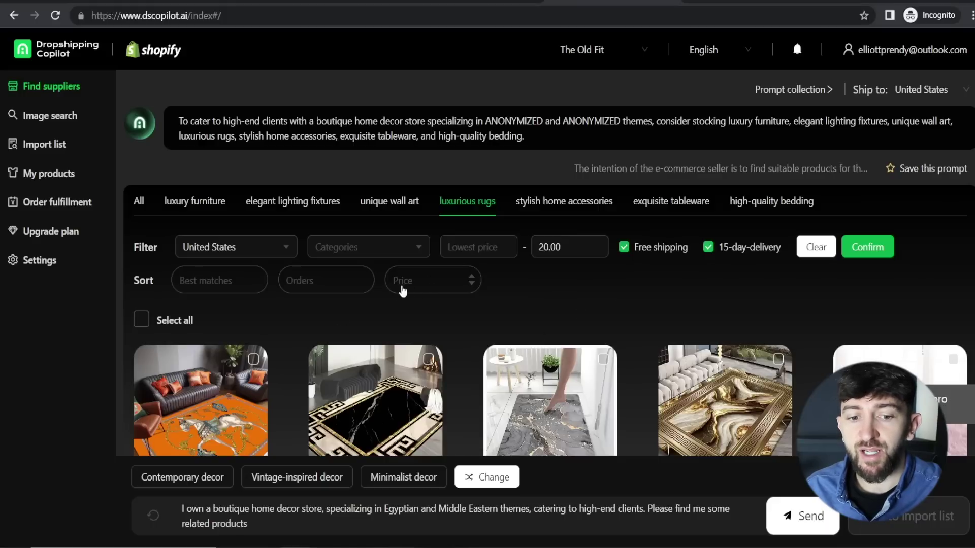
click(859, 258)
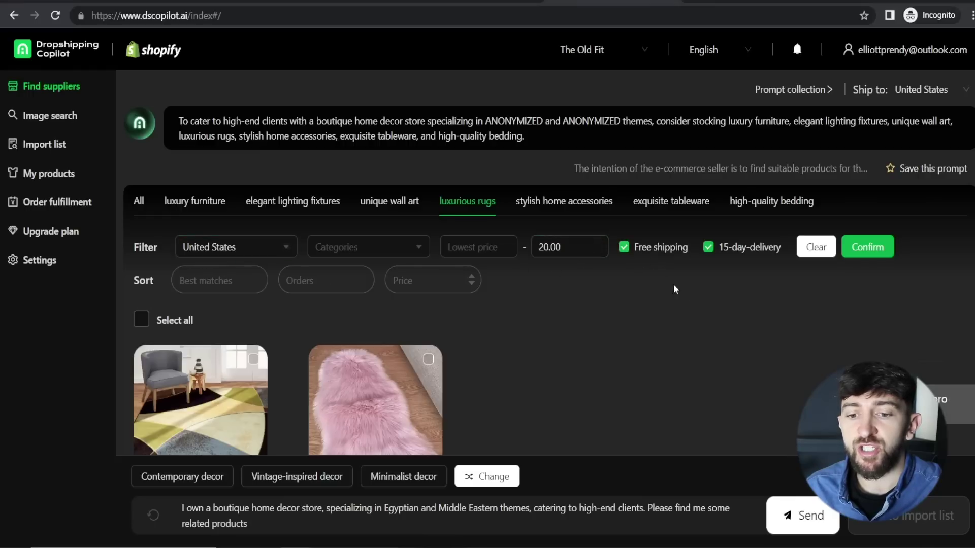
scroll(624, 339, down, 2)
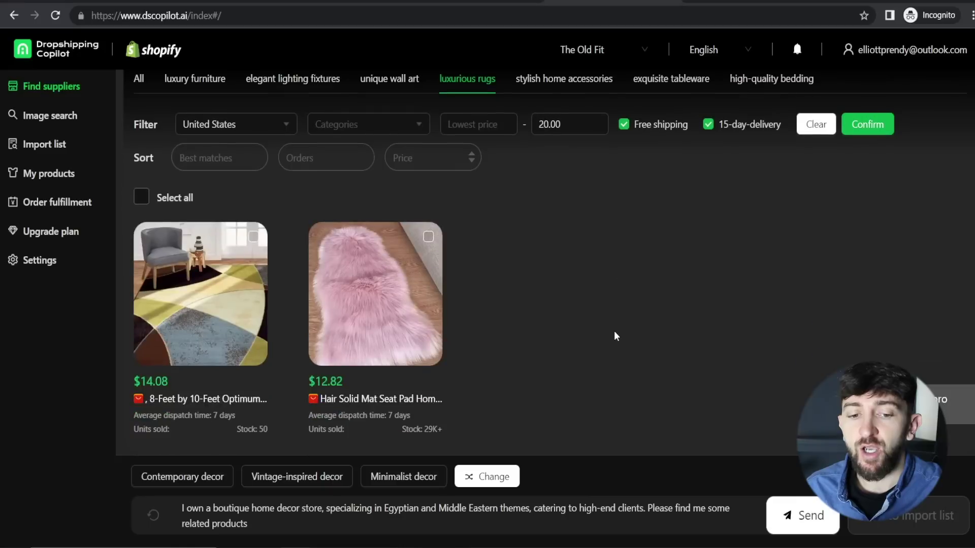
scroll(509, 335, up, 2)
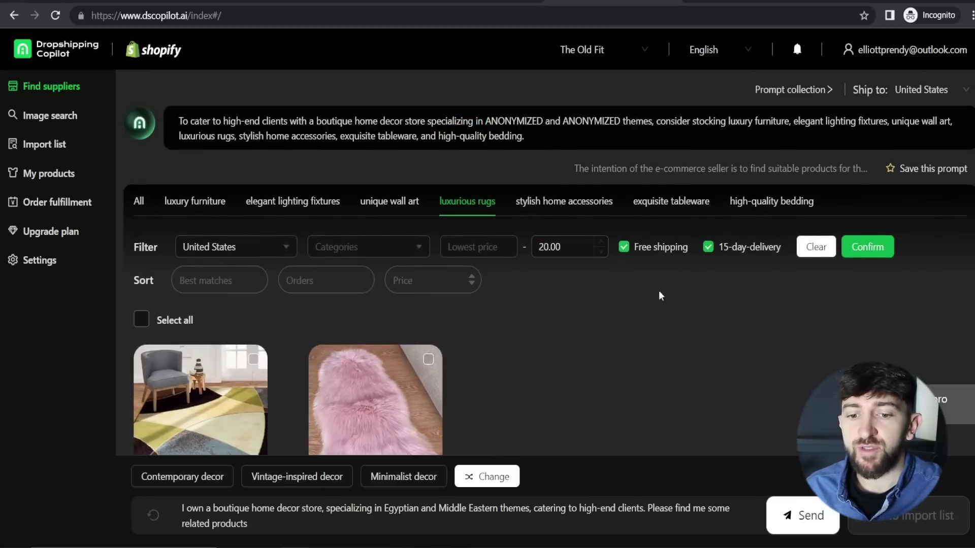
Remove the free shipping and 15-day delivery filters from the luxurious rugs and reapply the filter
click(626, 251)
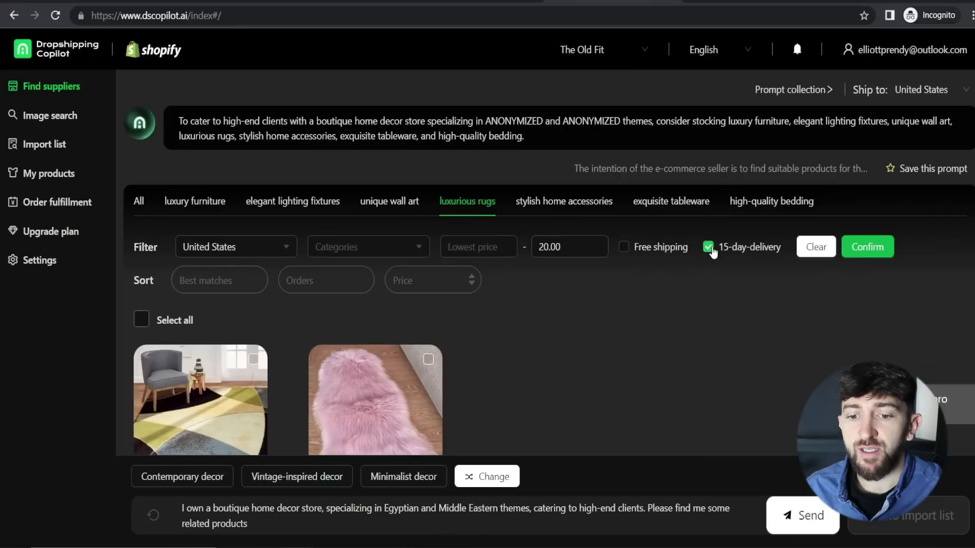
click(706, 247)
click(867, 247)
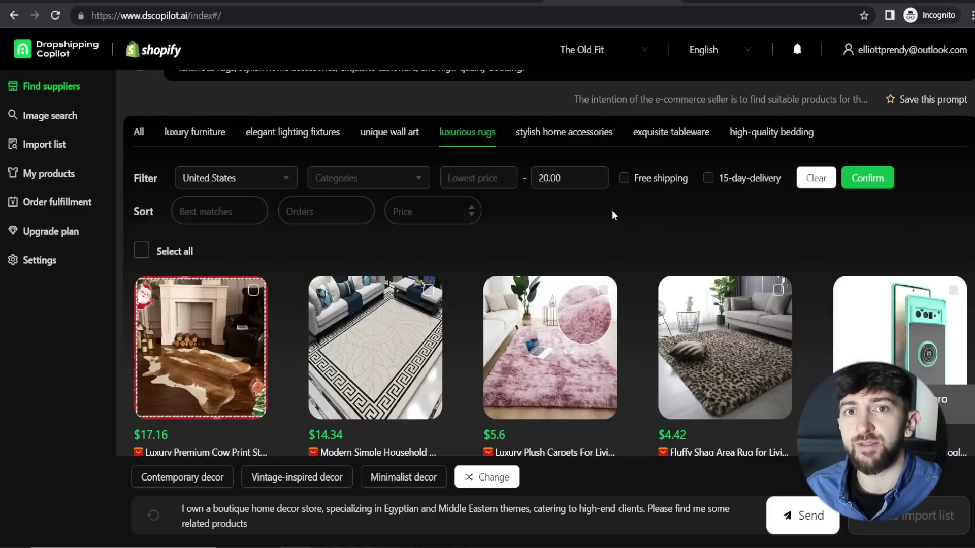
Replace the prompt with "I run a store selling men's varsity jackets, please find some best selling varsity jackets" and submit it
click(273, 528)
key(ctrl+a)
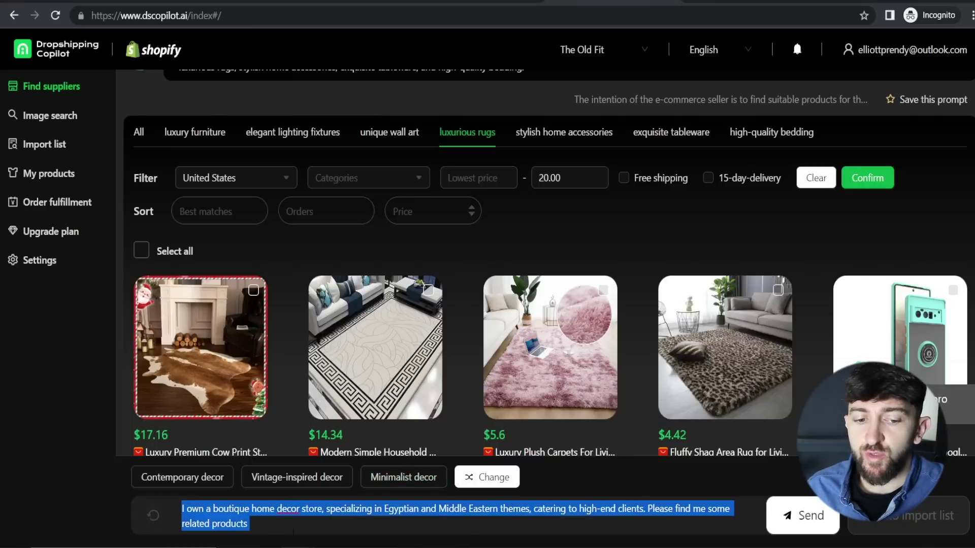
text(I run a store selling men's varsity jackets, please find some best selling varsity jackets)
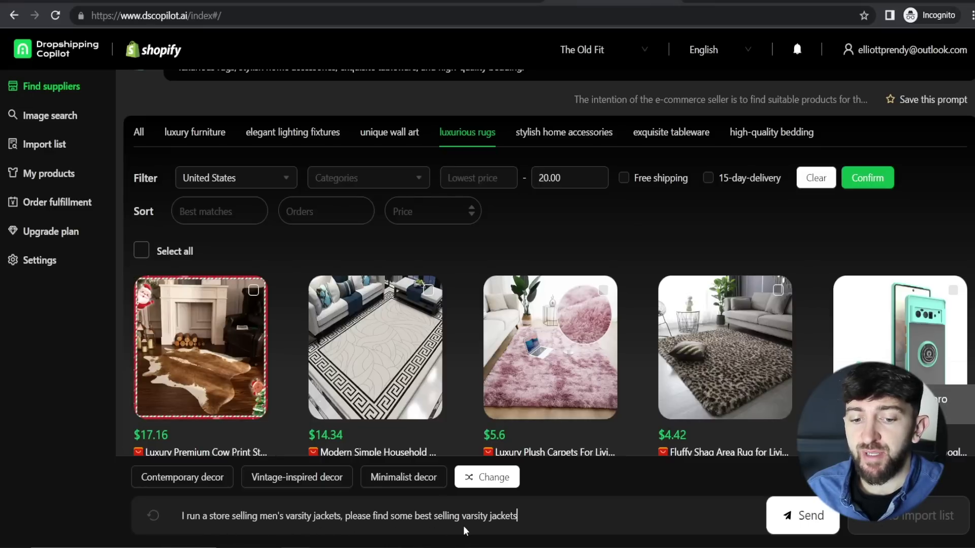
click(811, 517)
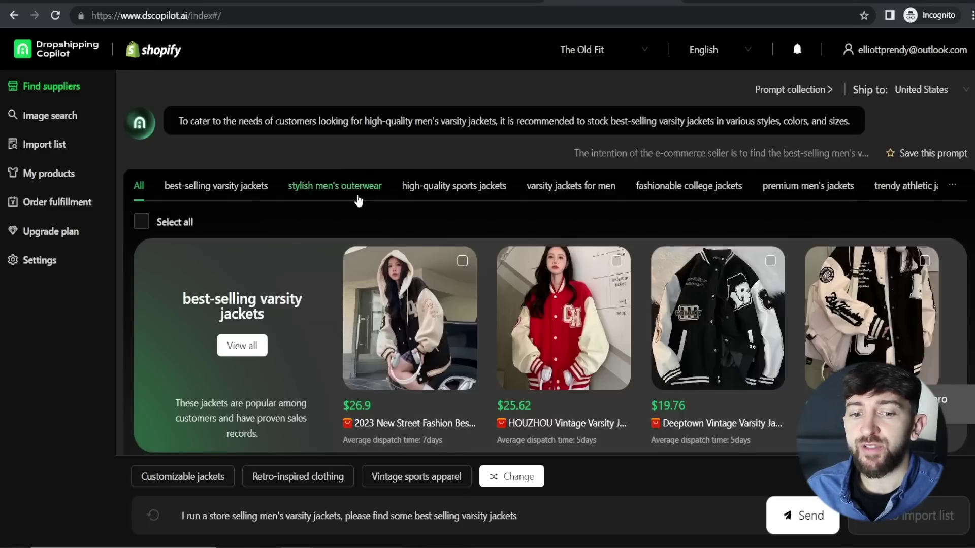
Examine the recommended jacket categories and their sample products for the varsity jacket store
scroll(358, 199, right, 2)
scroll(322, 225, down, 2)
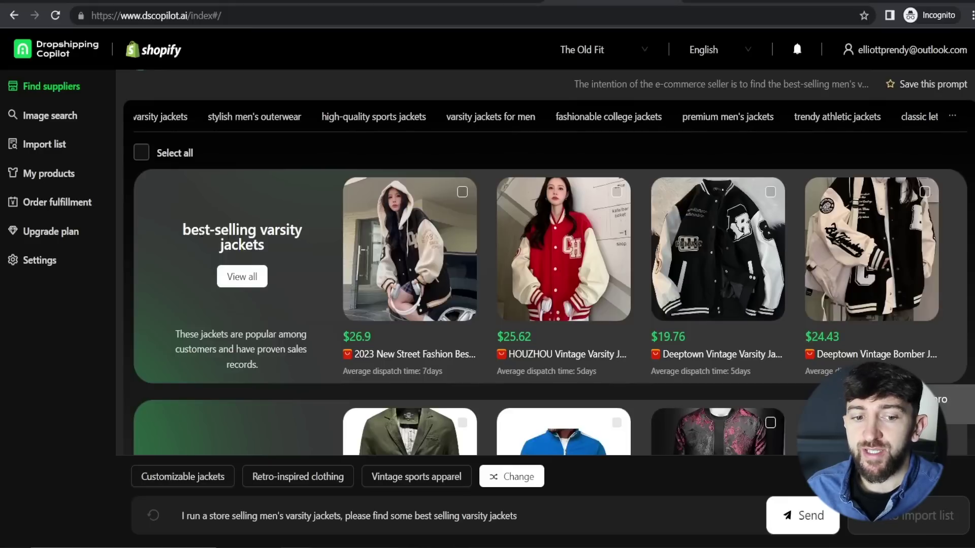
scroll(295, 225, down, 4)
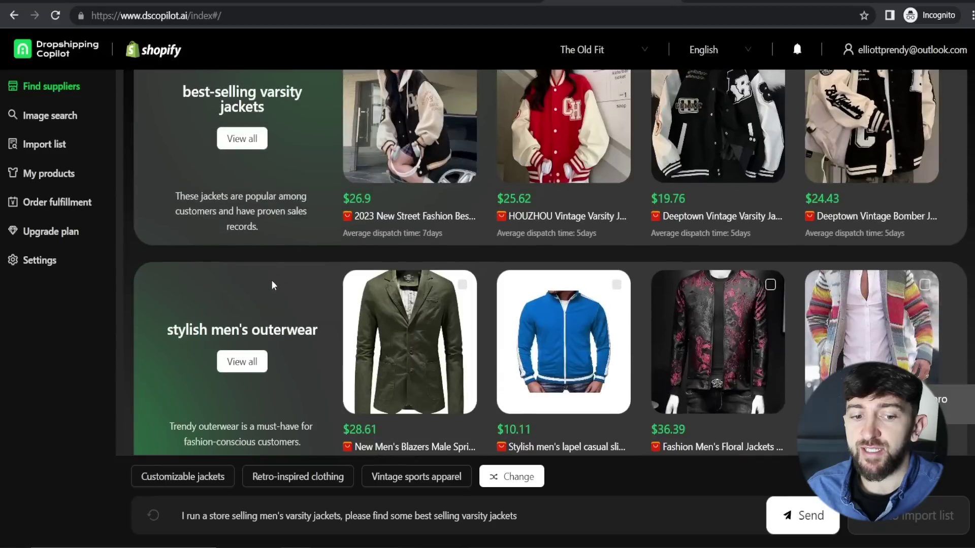
scroll(273, 310, down, 4)
scroll(296, 206, down, 5)
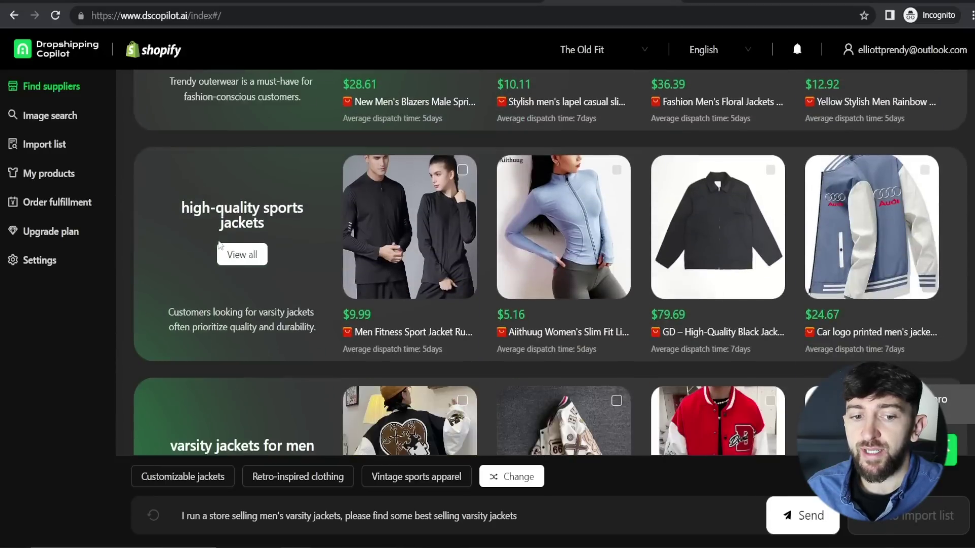
scroll(268, 209, down, 4)
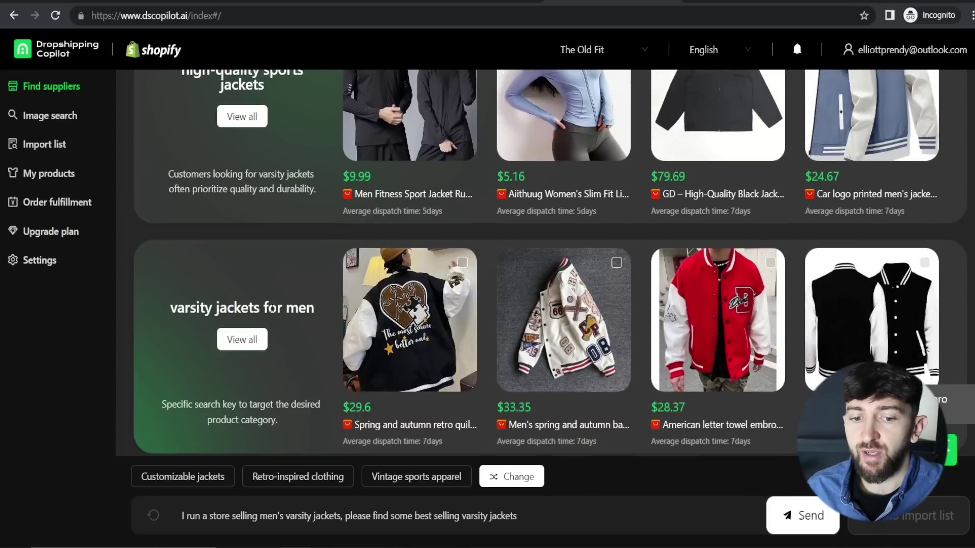
scroll(264, 264, down, 4)
scroll(285, 292, down, 10)
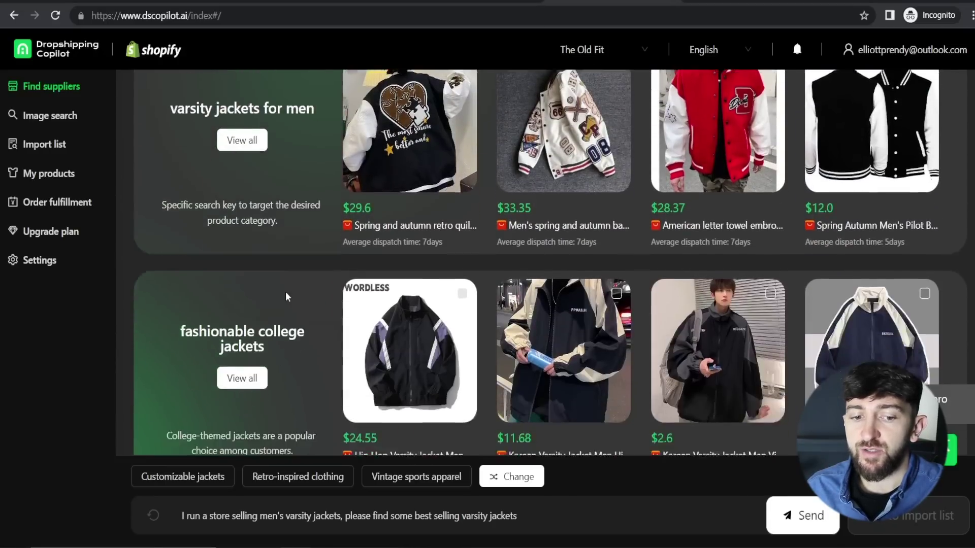
scroll(316, 289, up, 10)
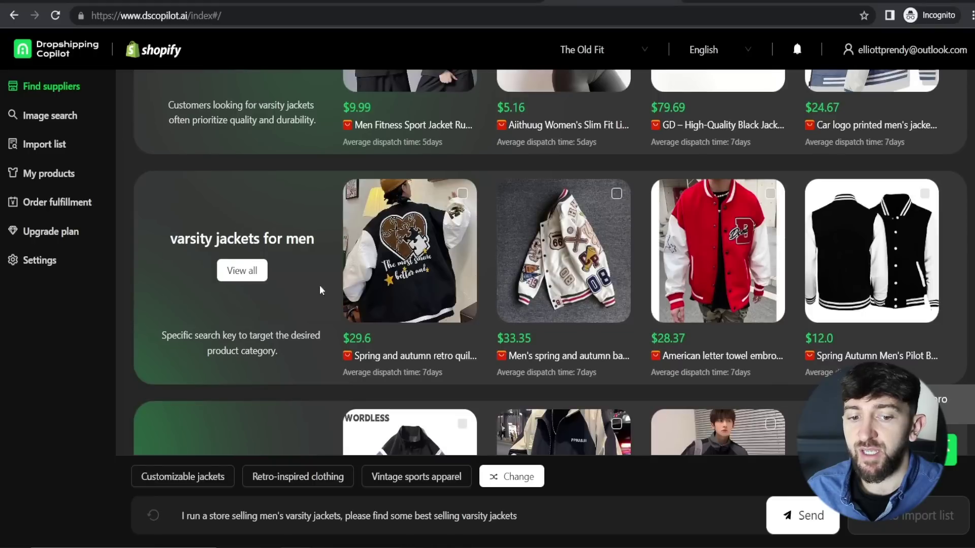
Show all products in varsity jackets for men, sort them by orders and browse the first page
click(243, 272)
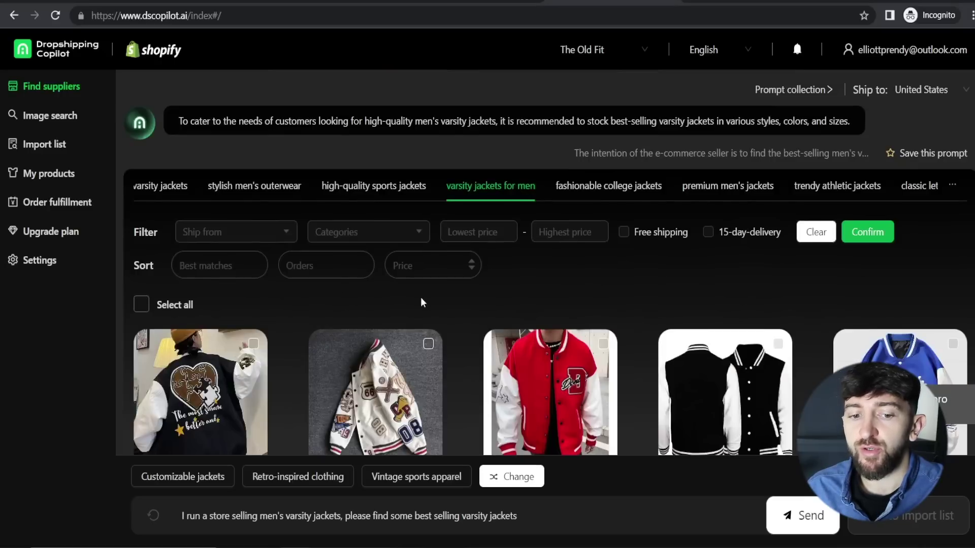
click(326, 270)
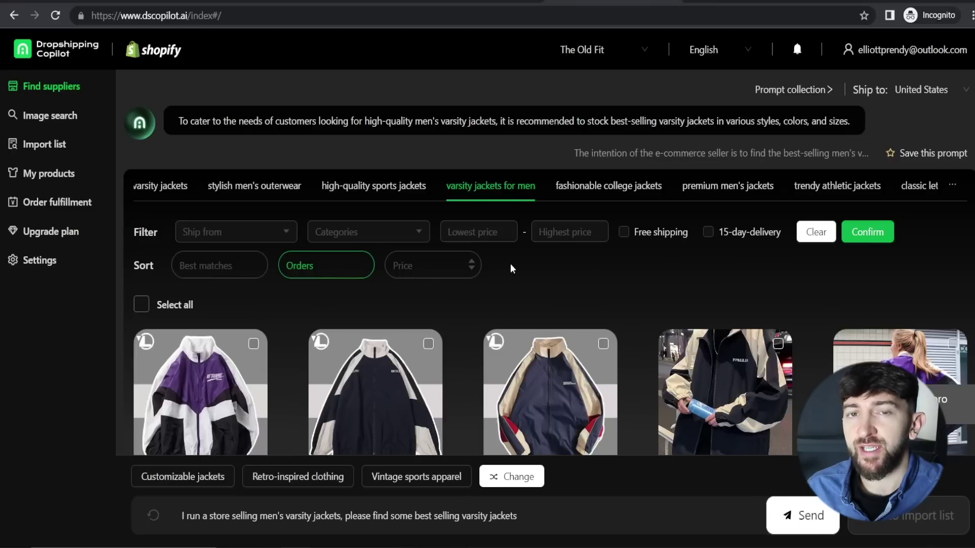
scroll(524, 258, down, 3)
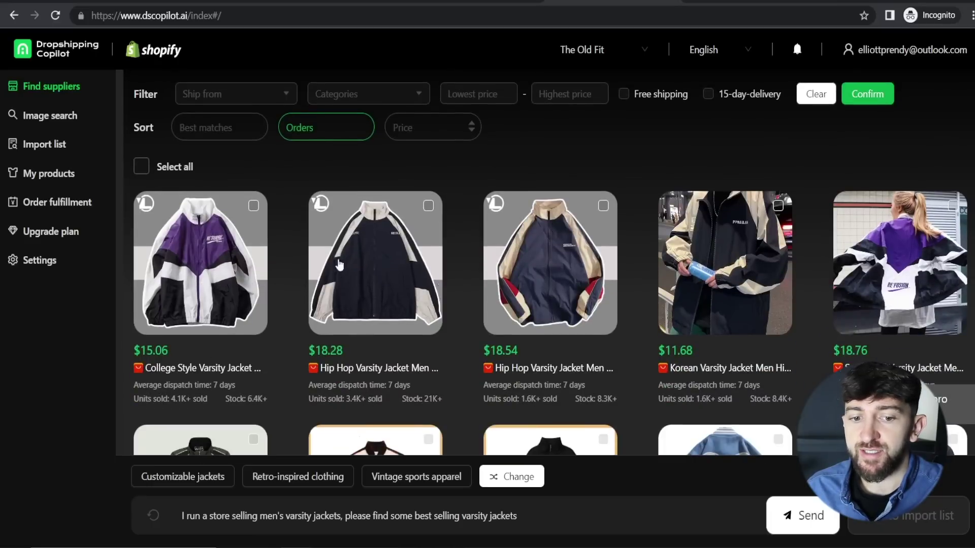
scroll(426, 280, down, 7)
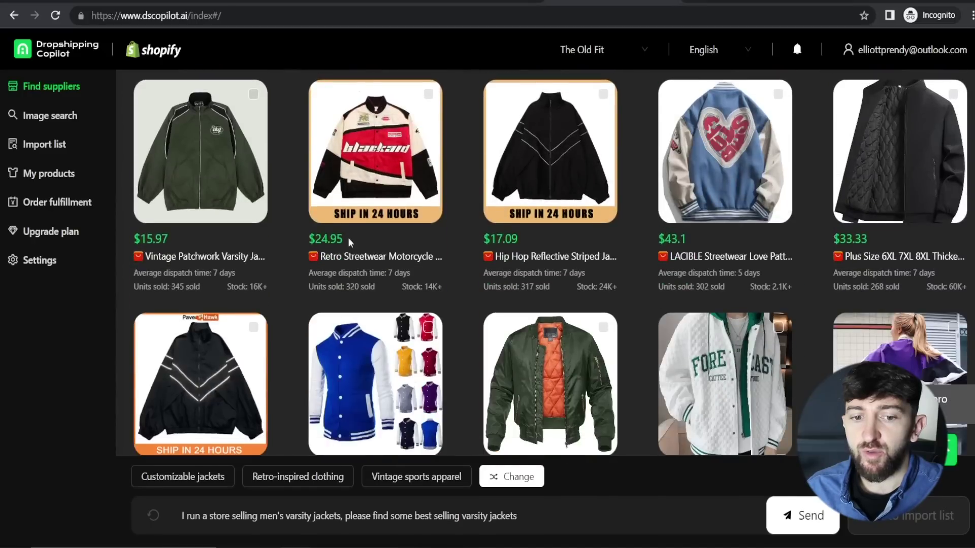
scroll(348, 236, down, 3)
scroll(436, 244, up, 2)
scroll(434, 228, down, 6)
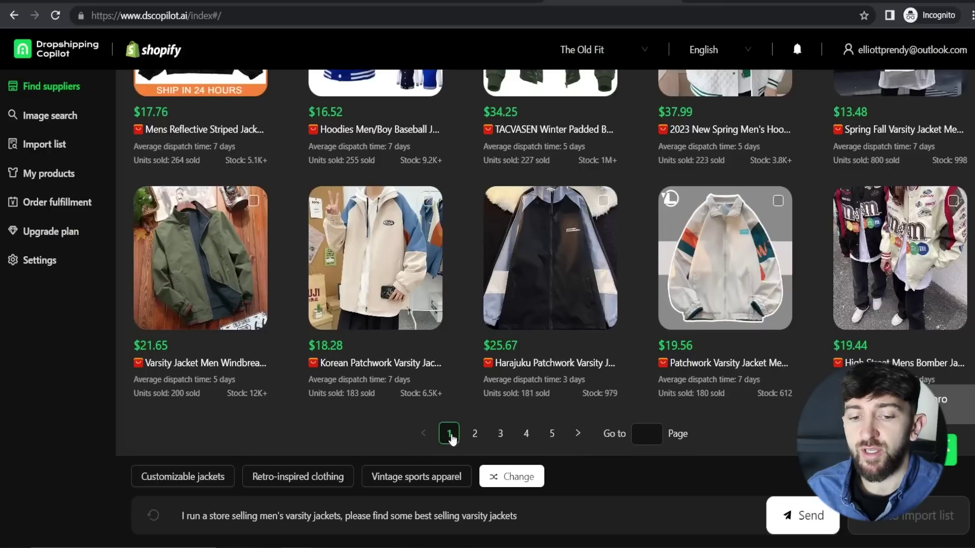
Go to the second page of results and review the God of Death Bomber Jacket's listing on AliExpress
click(474, 435)
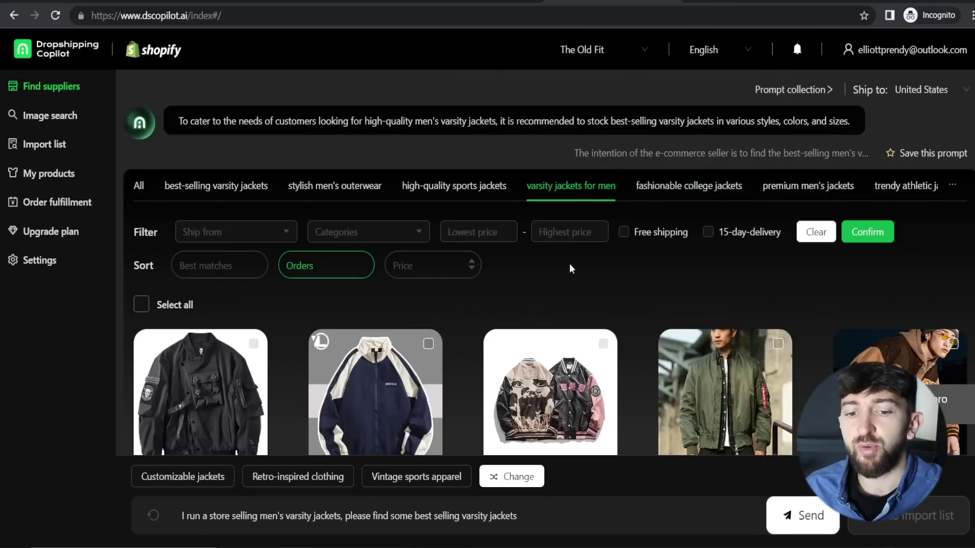
scroll(568, 263, down, 1)
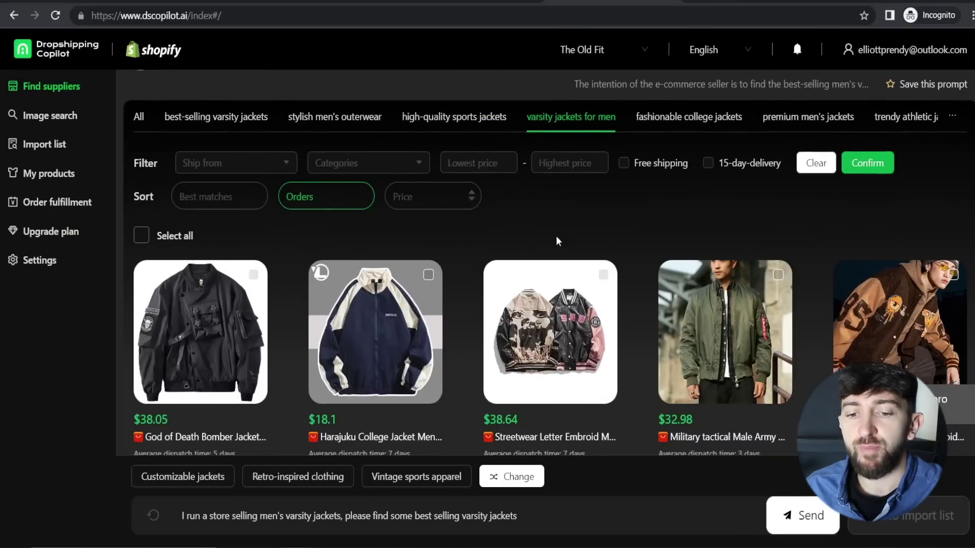
click(201, 341)
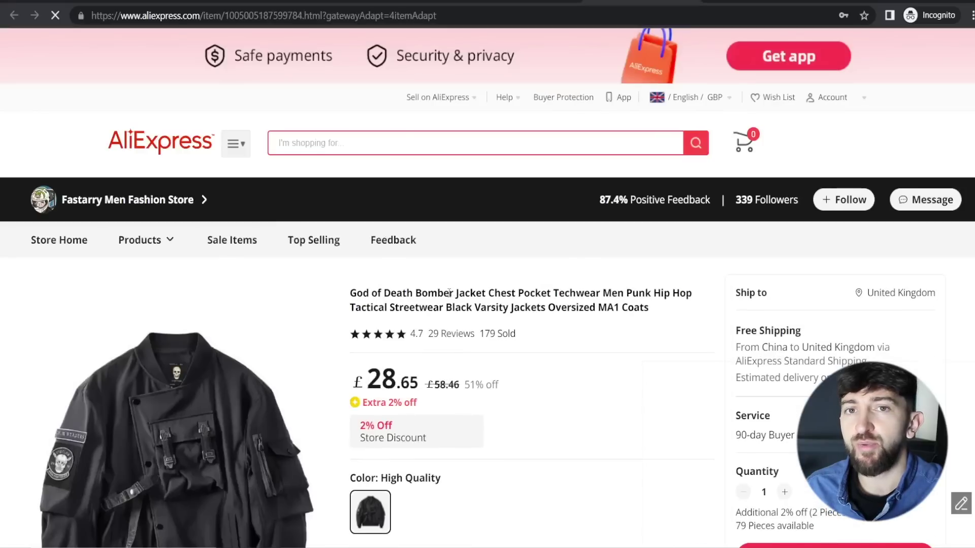
scroll(562, 320, down, 1)
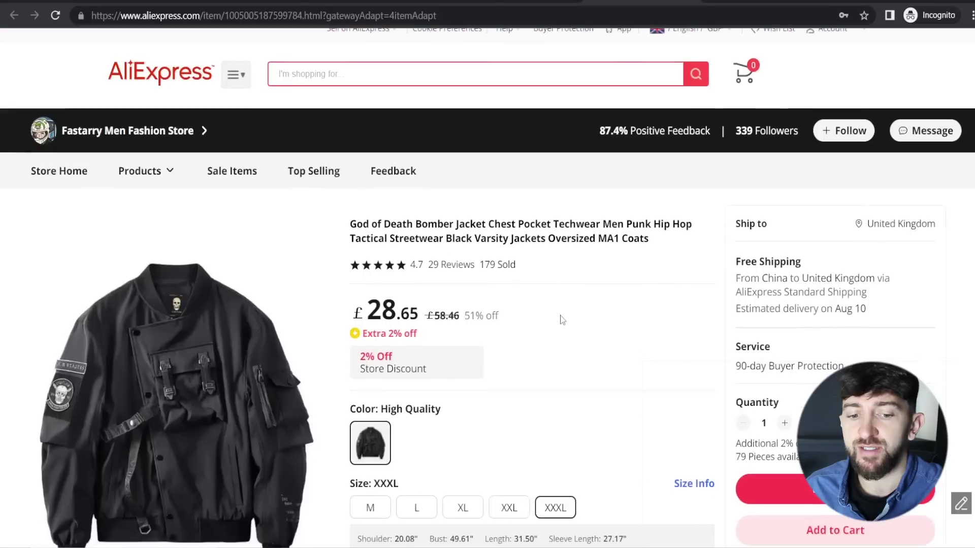
scroll(562, 320, down, 2)
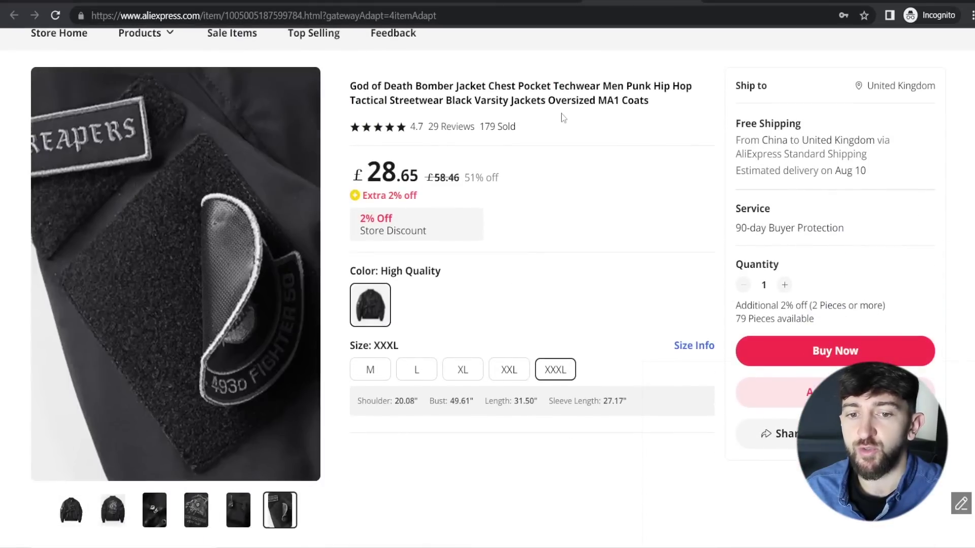
Return to the Dropshipping Copilot results and add the God of Death Bomber Jacket to the import list
key(ctrl+Tab)
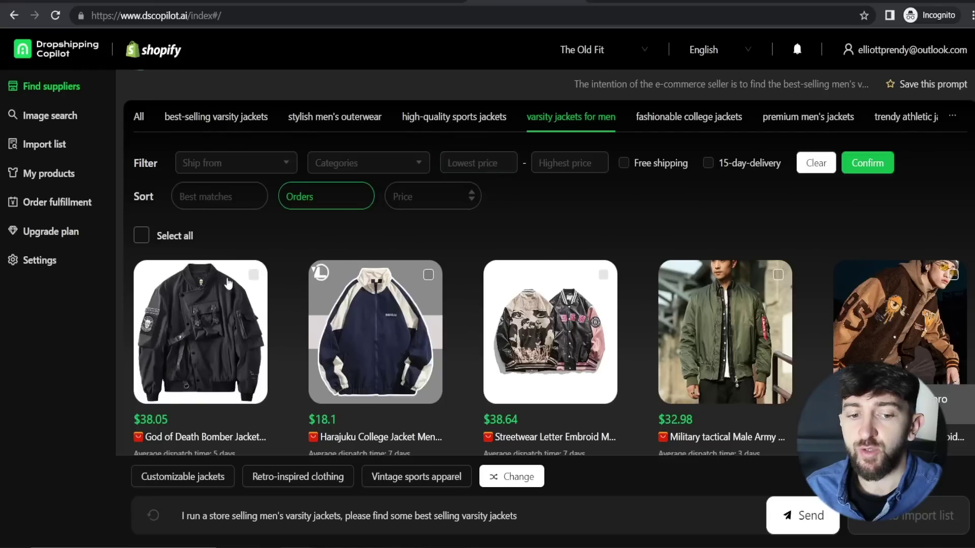
click(253, 275)
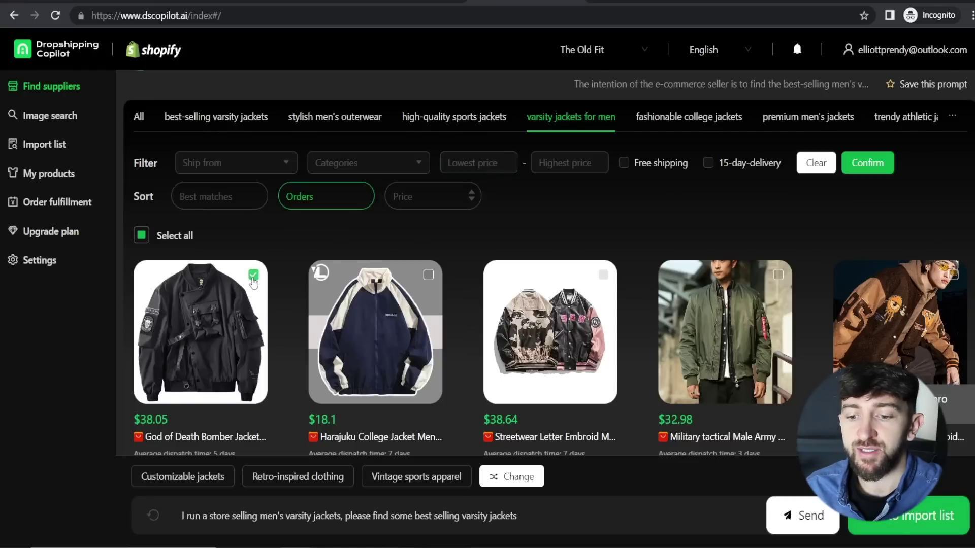
click(904, 519)
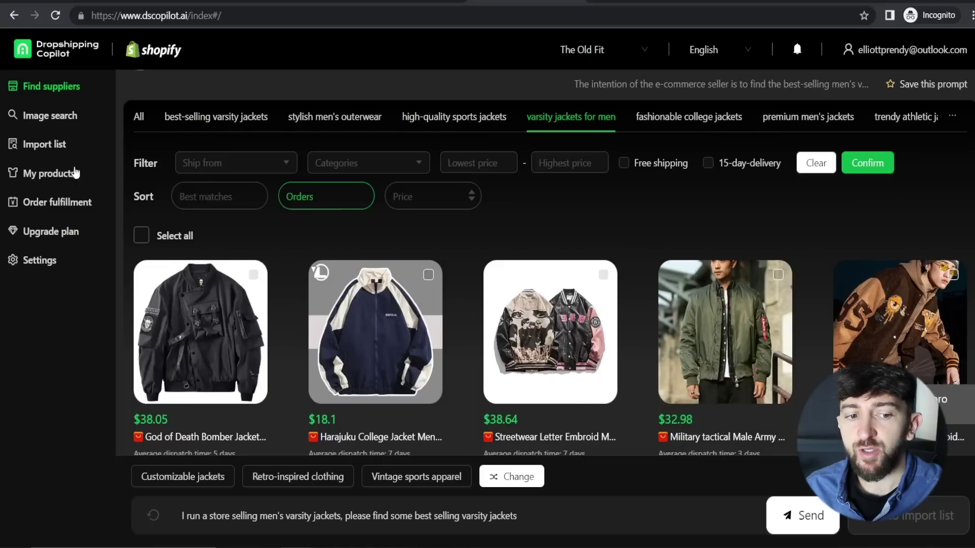
Edit the God of Death Bomber Jacket in the import list, setting the selling price of its XXXL, XL and XXL variants to 59.99
click(48, 147)
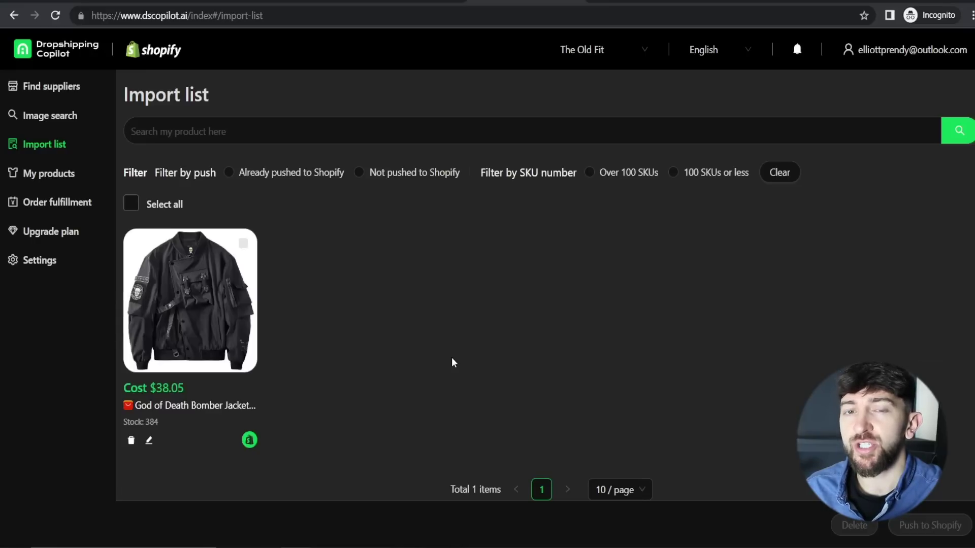
click(146, 442)
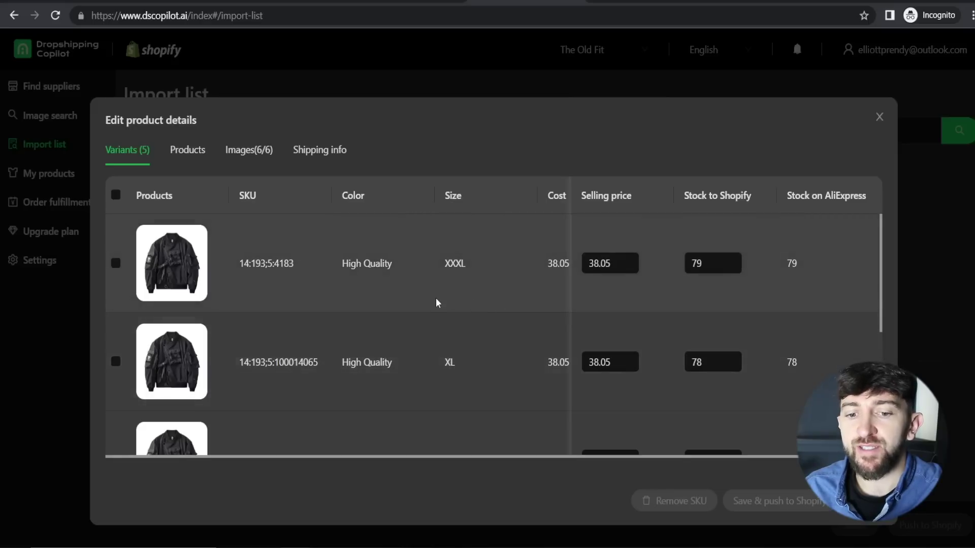
click(610, 263)
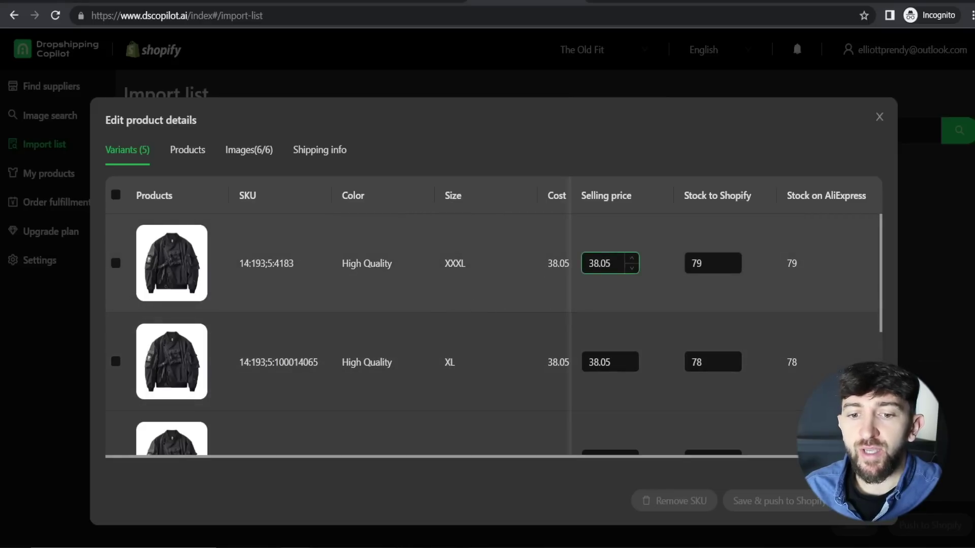
key(ctrl+a)
text(59.99)
double_click(623, 359)
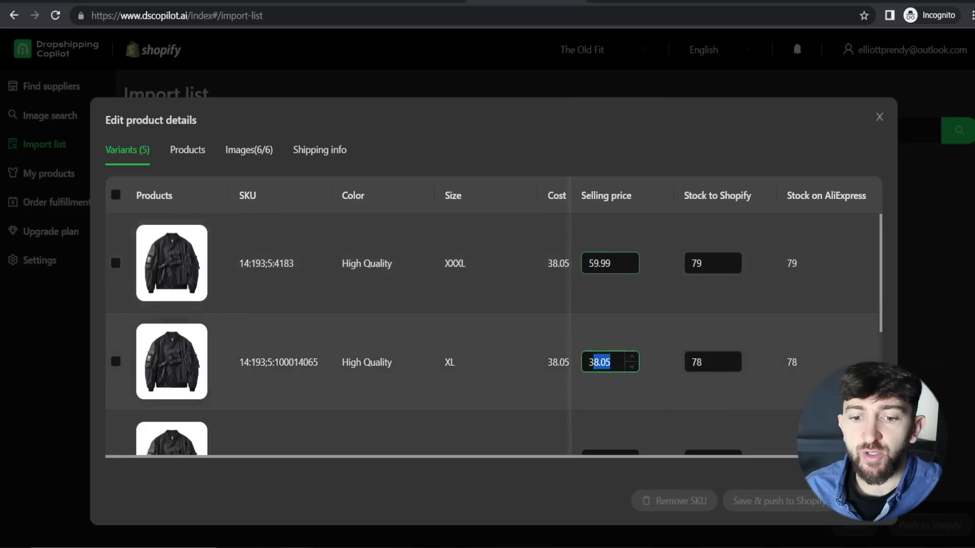
text(59.99)
scroll(622, 360, down, 2)
double_click(626, 393)
text(59.99)
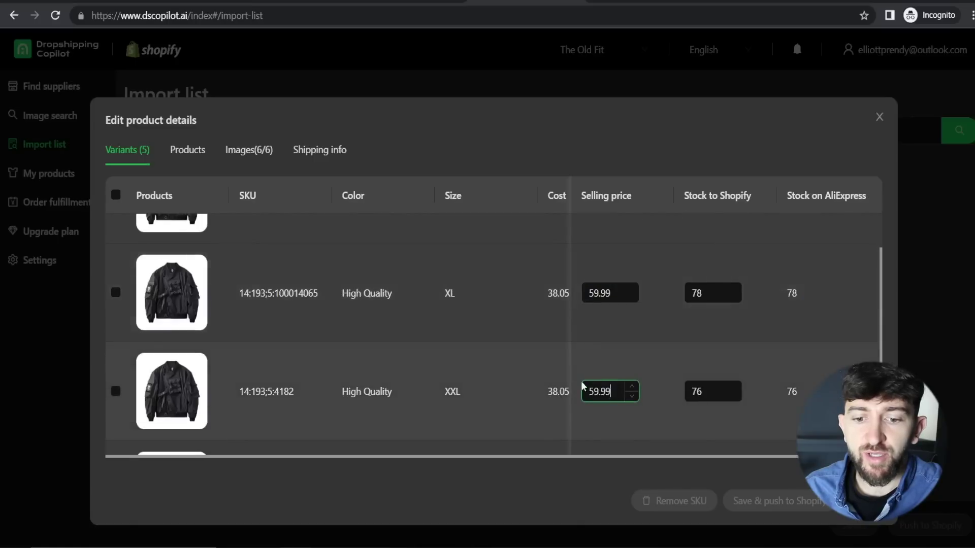
Set the selling price of the M and L variants to 59.99
scroll(626, 392, down, 3)
double_click(630, 365)
text(59.99)
scroll(632, 367, down, 2)
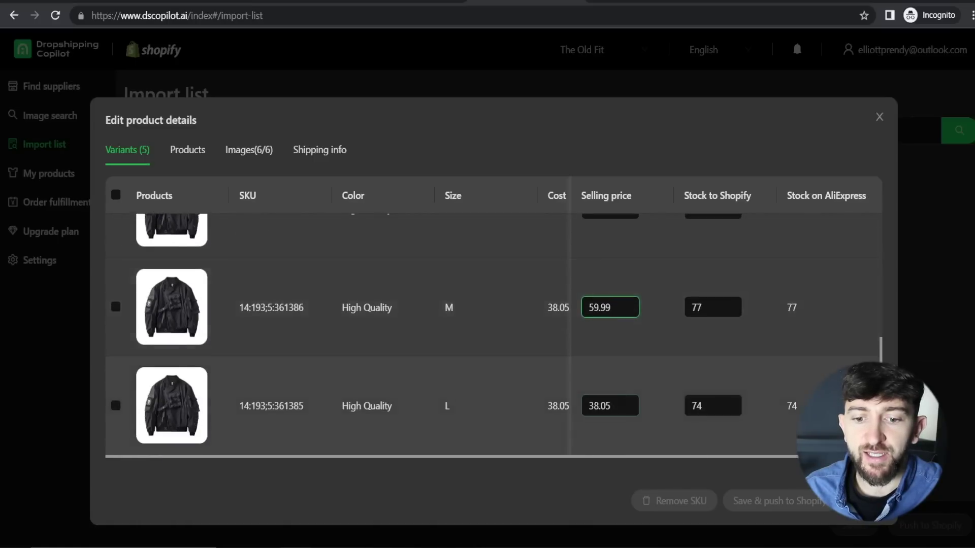
double_click(584, 409)
text(59.99)
scroll(633, 353, up, 5)
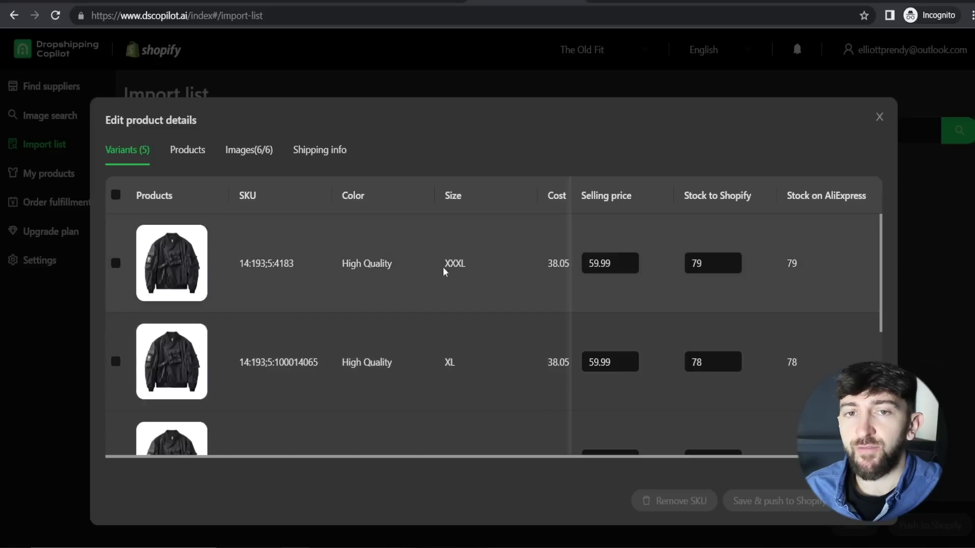
Remove the XXXL variant from the product
click(116, 263)
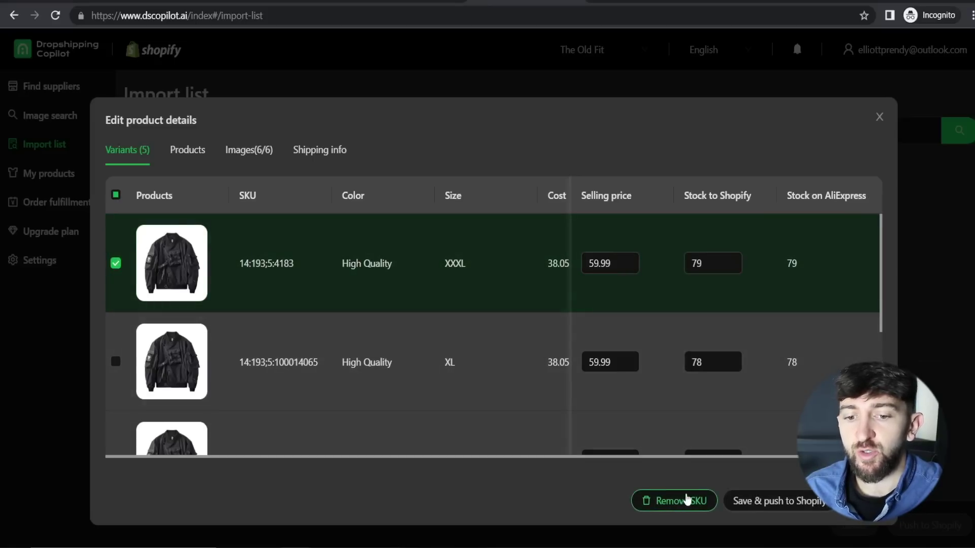
click(676, 498)
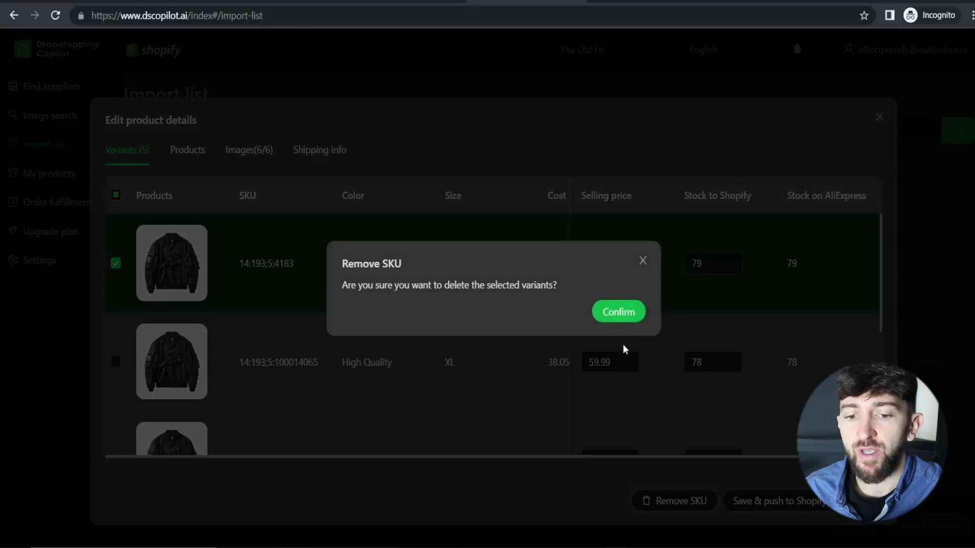
click(629, 315)
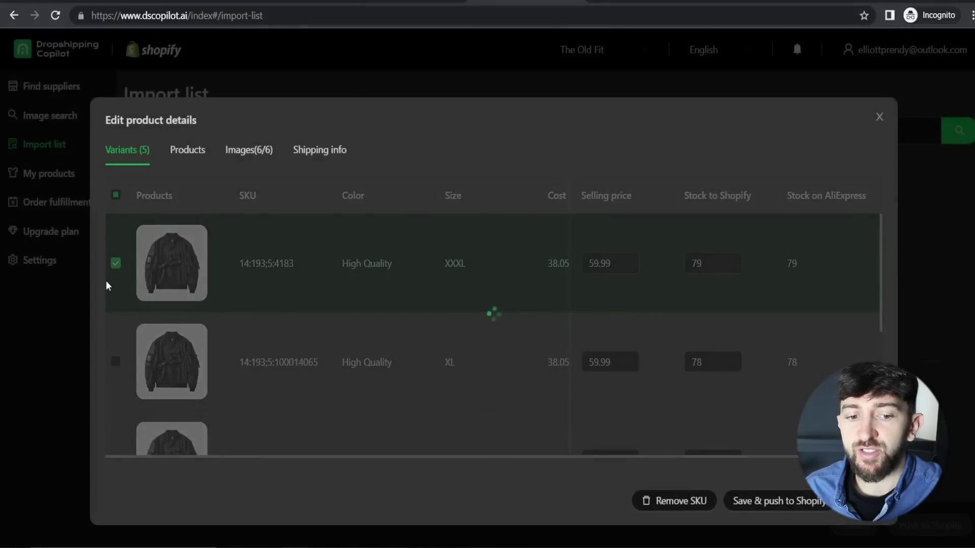
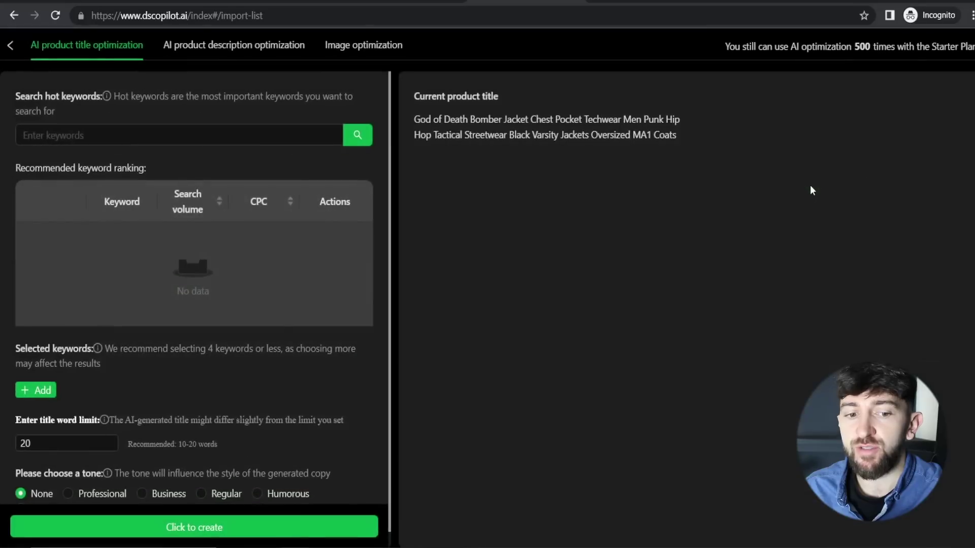
Search the hot keywords for "Bomber Jacket" in the title optimization and look through the recommended keyword ranking
text(Bomber Jacket)
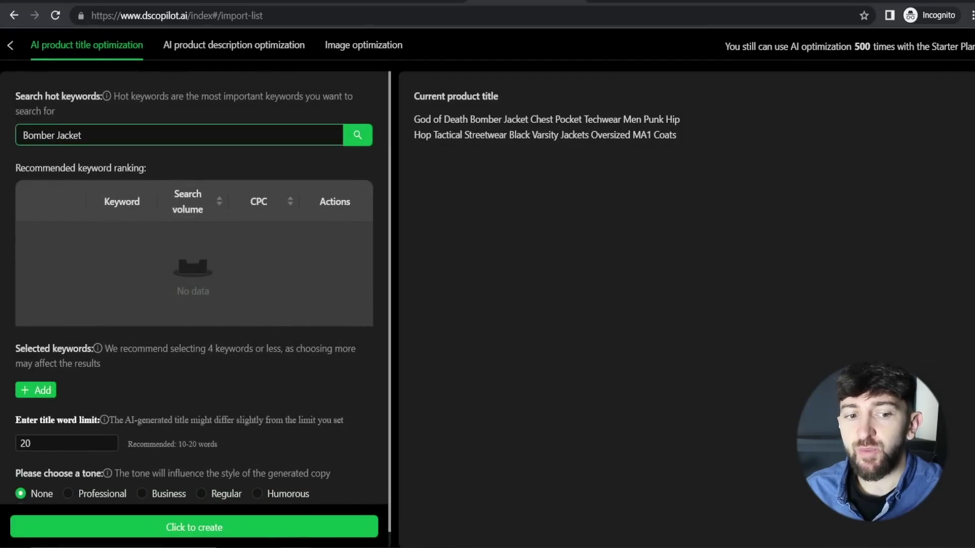
click(358, 135)
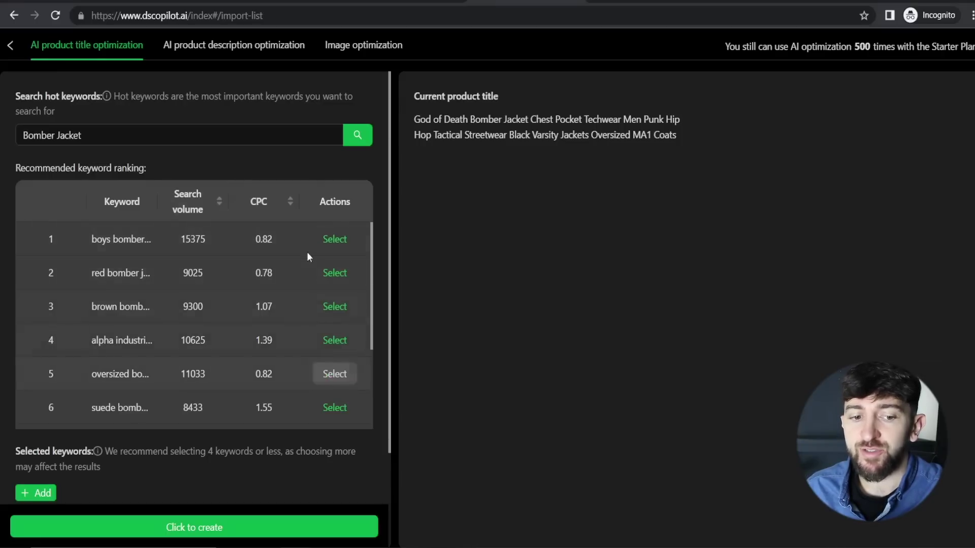
scroll(361, 384, down, 3)
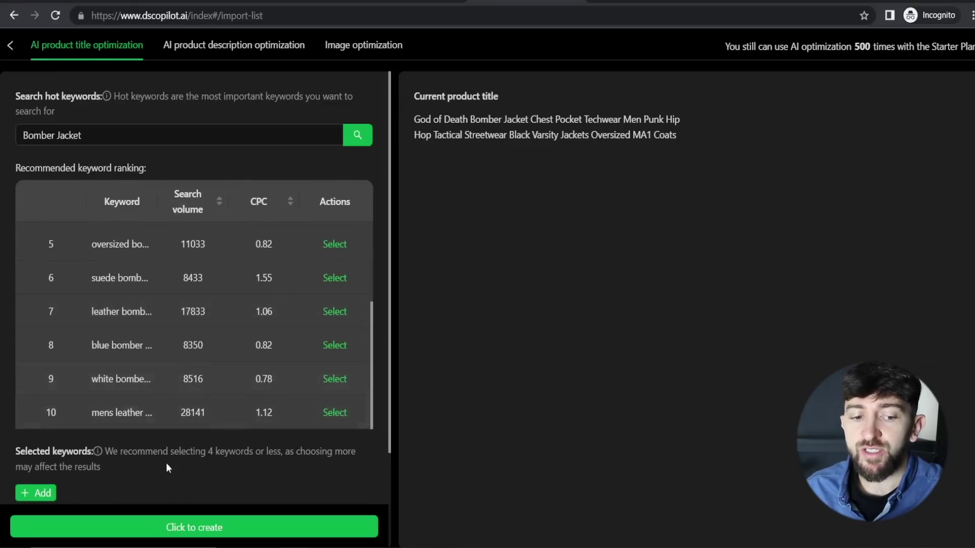
Add "Men's Black Bomber Jacket" and "Stylish Varsity Jacket" as custom selected keywords for the title
scroll(166, 463, down, 2)
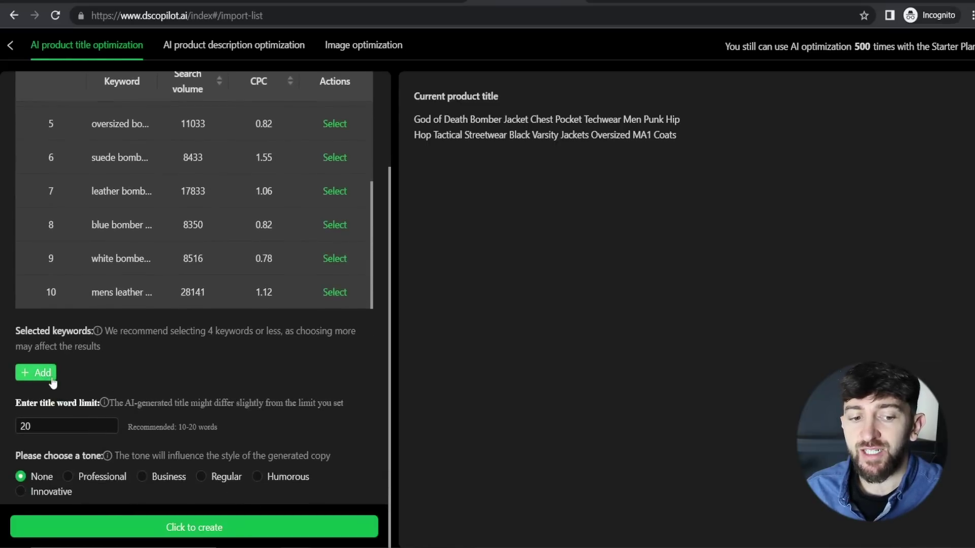
click(35, 372)
text(Men's Black Bomber Jacket)
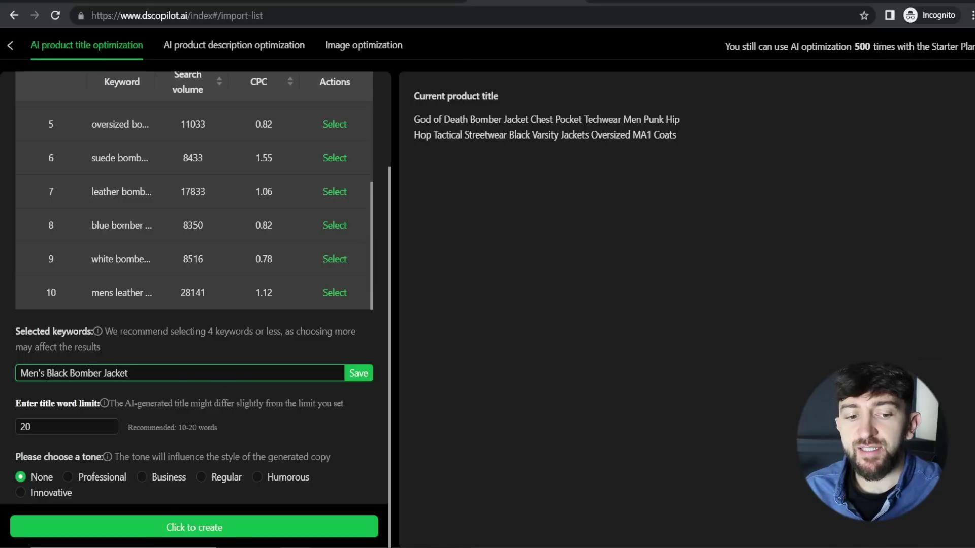
click(356, 376)
click(37, 395)
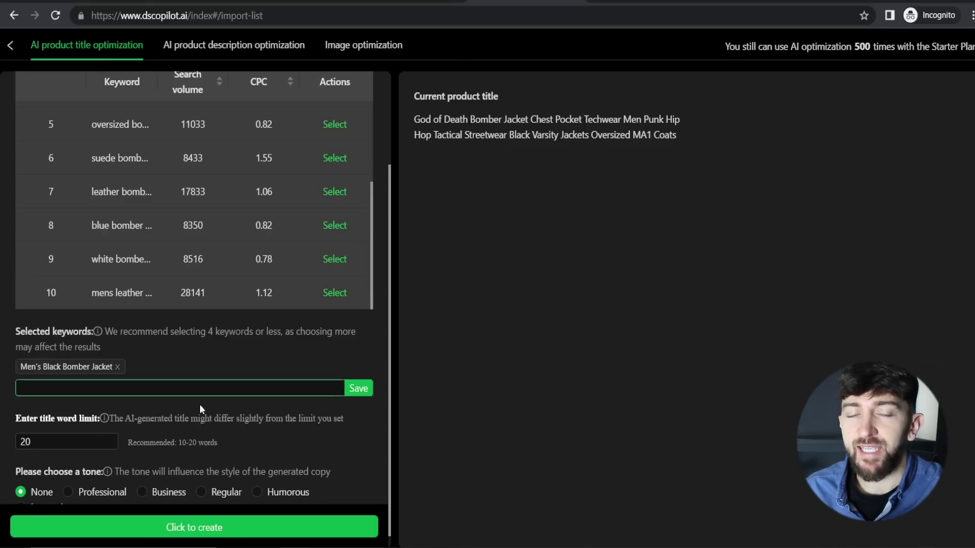
text(Stylish Varsity Jacket)
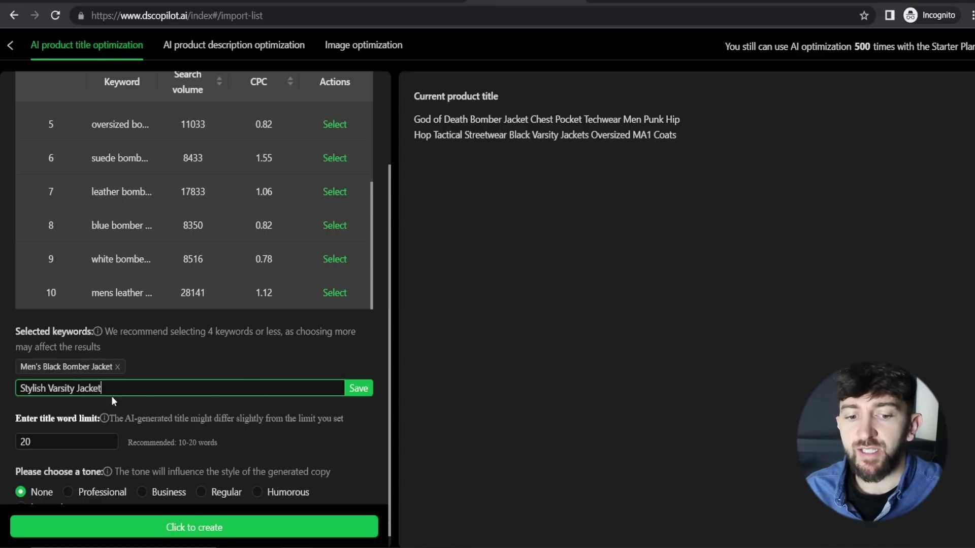
click(357, 391)
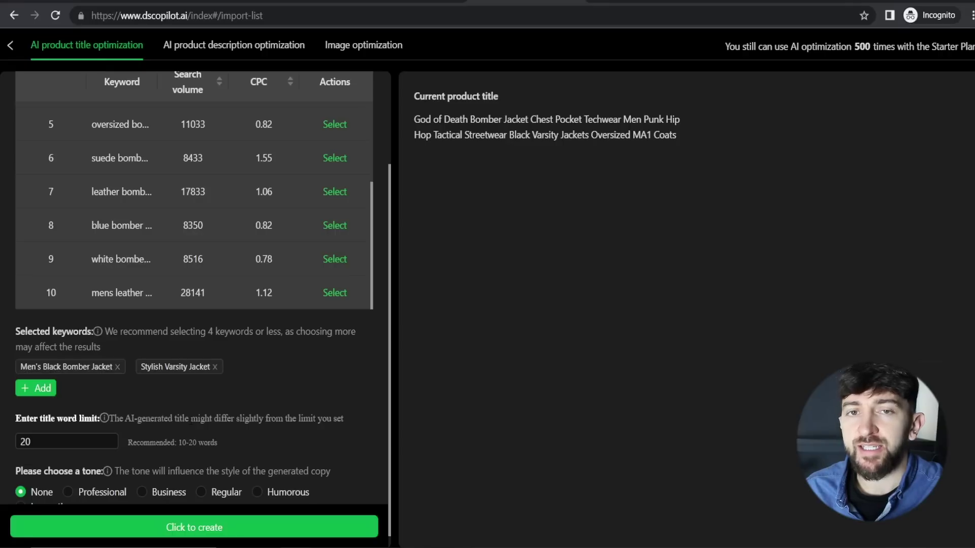
Set the word limit of the generated title to 10
click(49, 446)
key(ctrl+a)
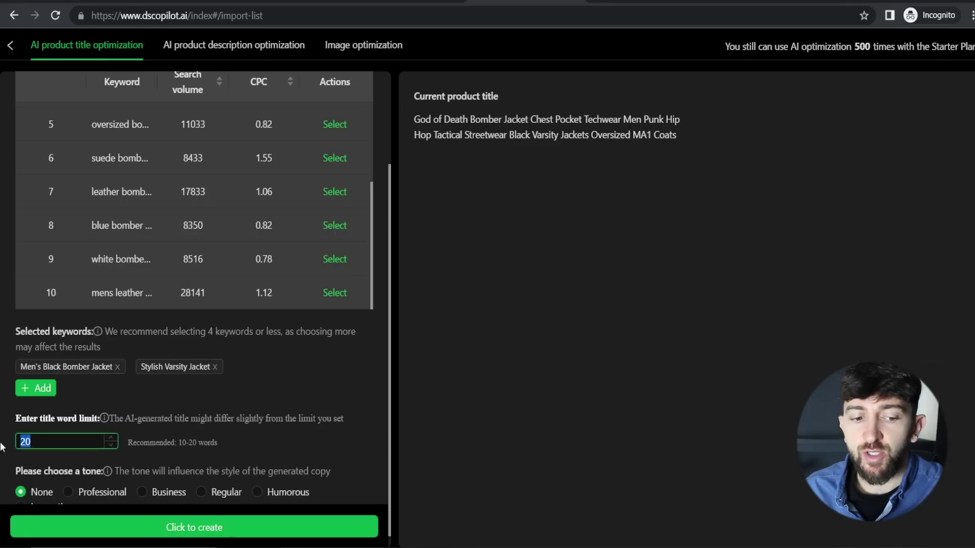
text(10)
click(192, 429)
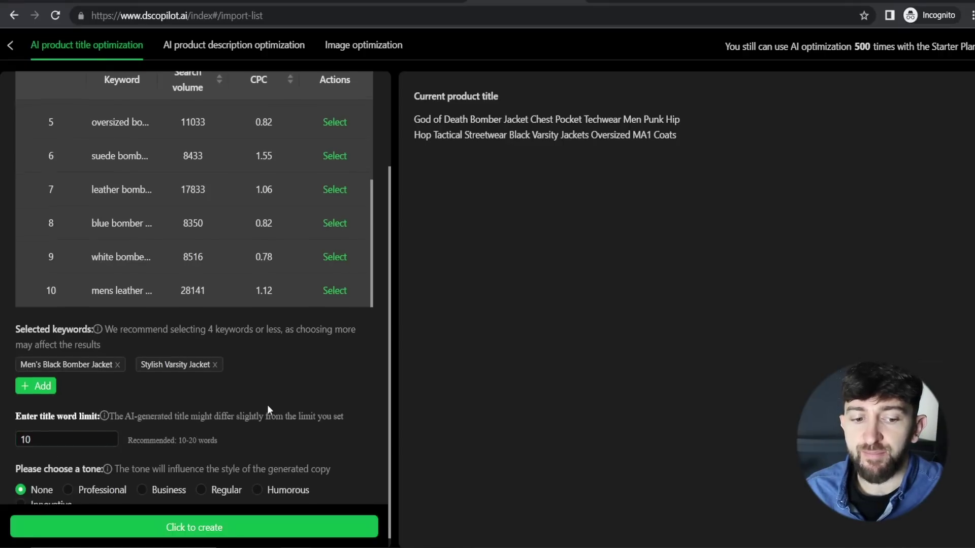
Generate titles in a Professional tone, apply the "Stylish Techwear Black Bomber Jacket for Men with Varsity Jacket Inspiration" title and return to the product details
scroll(267, 404, down, 1)
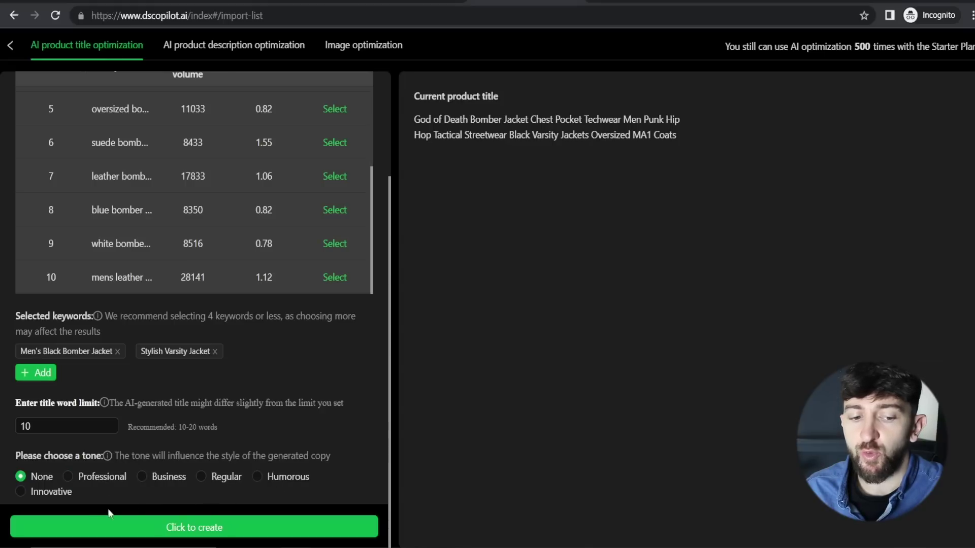
click(74, 485)
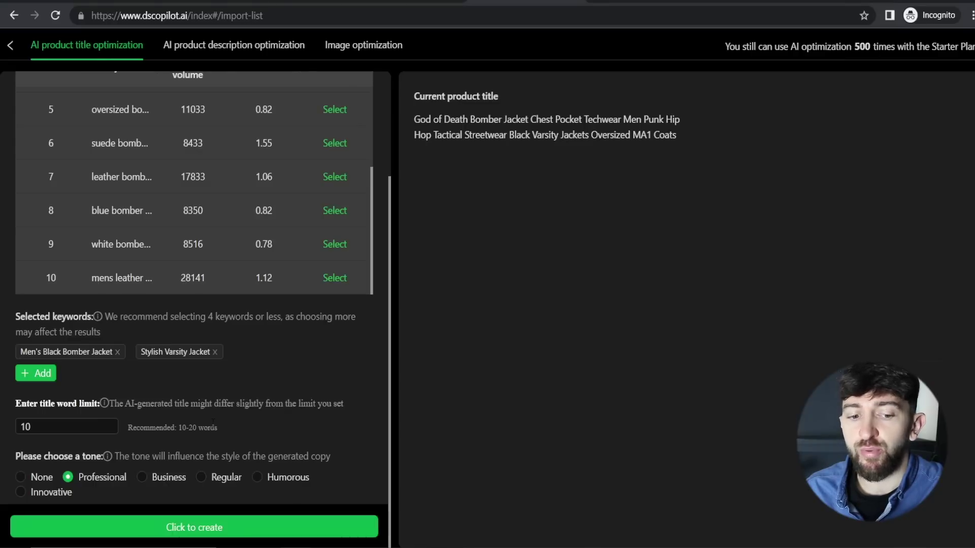
click(198, 530)
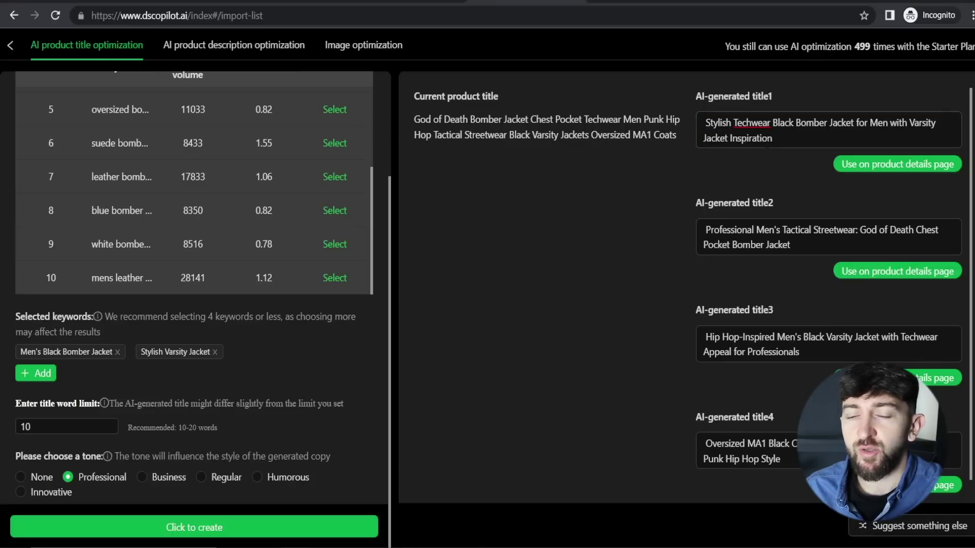
click(876, 168)
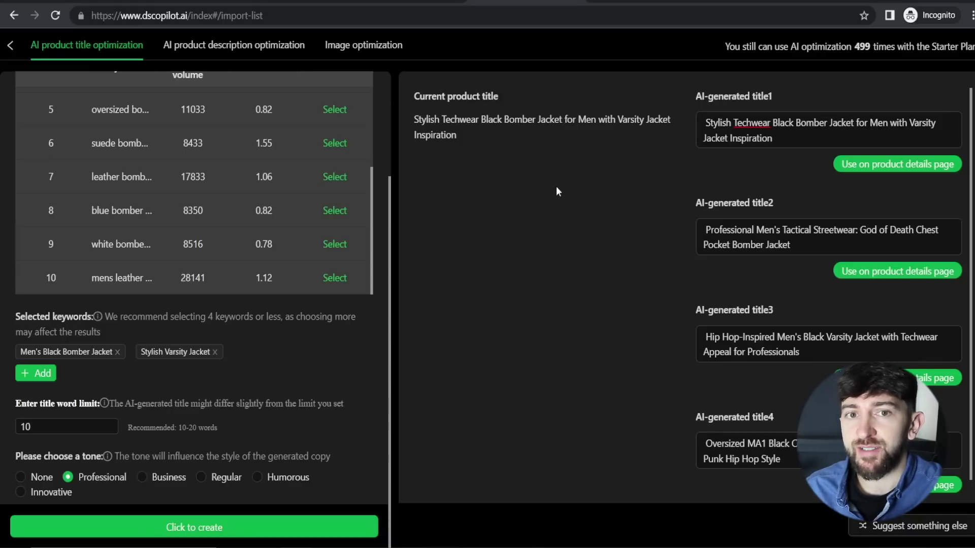
click(8, 47)
Open the AI optimization of the product description and search the hot keywords for "Men's Black Bomber Jacket"
scroll(489, 354, down, 6)
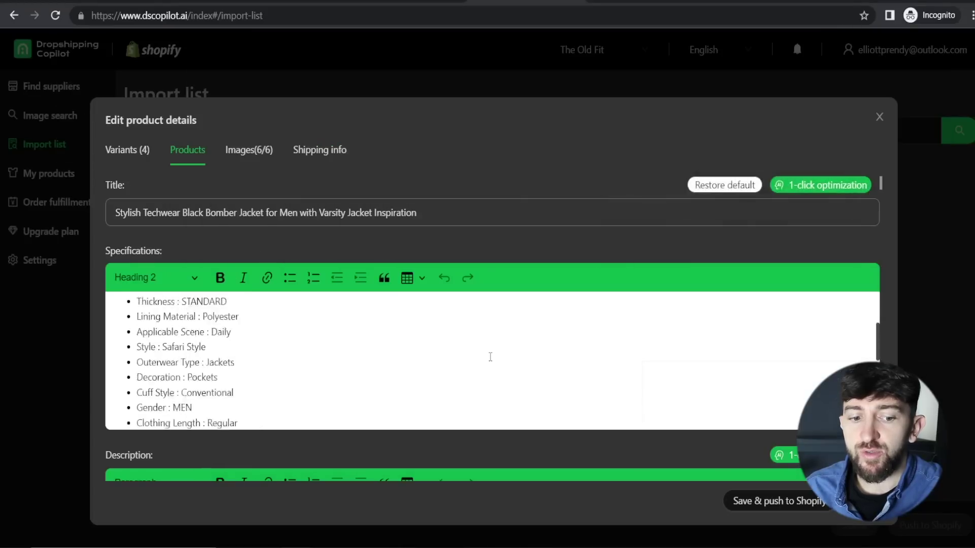
scroll(355, 447, down, 3)
scroll(327, 311, down, 1)
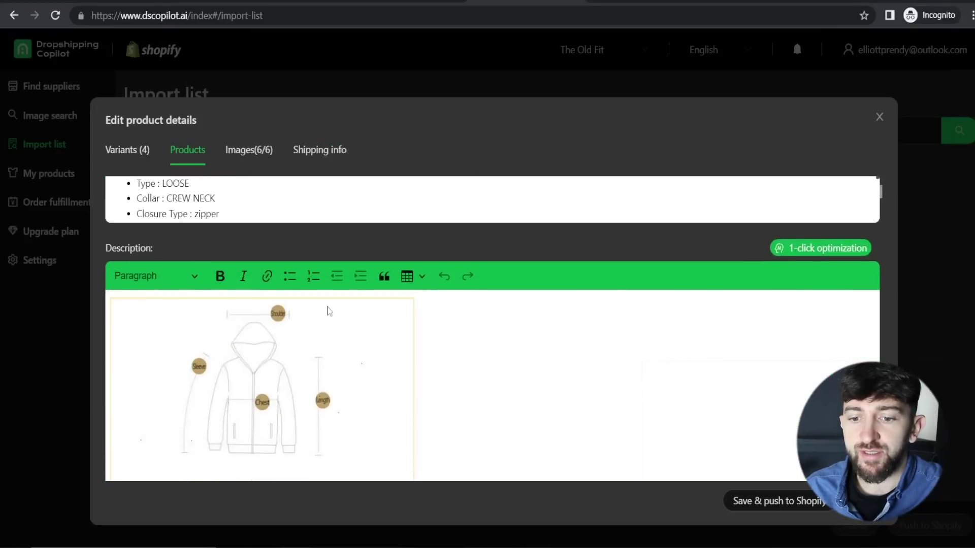
click(808, 250)
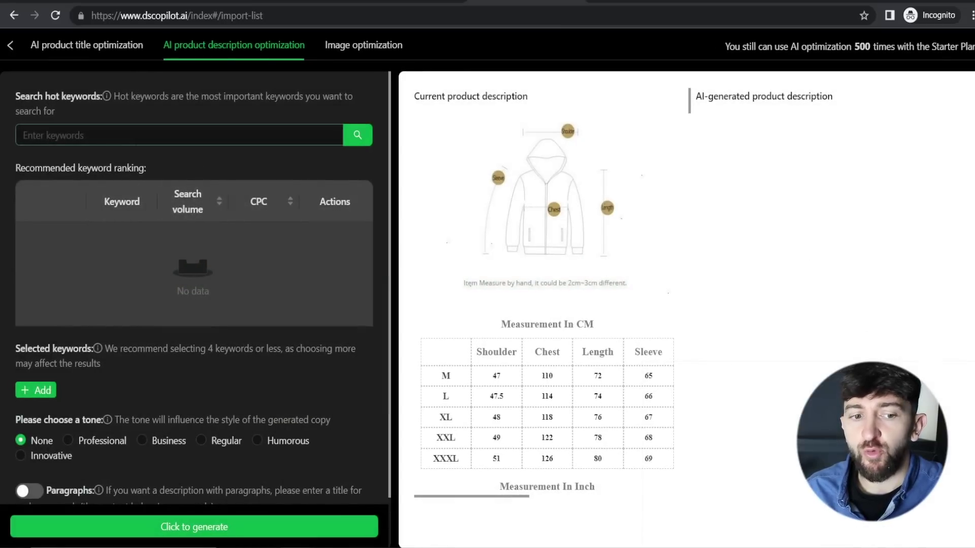
click(178, 136)
text(Men's Black Bomber Jacket)
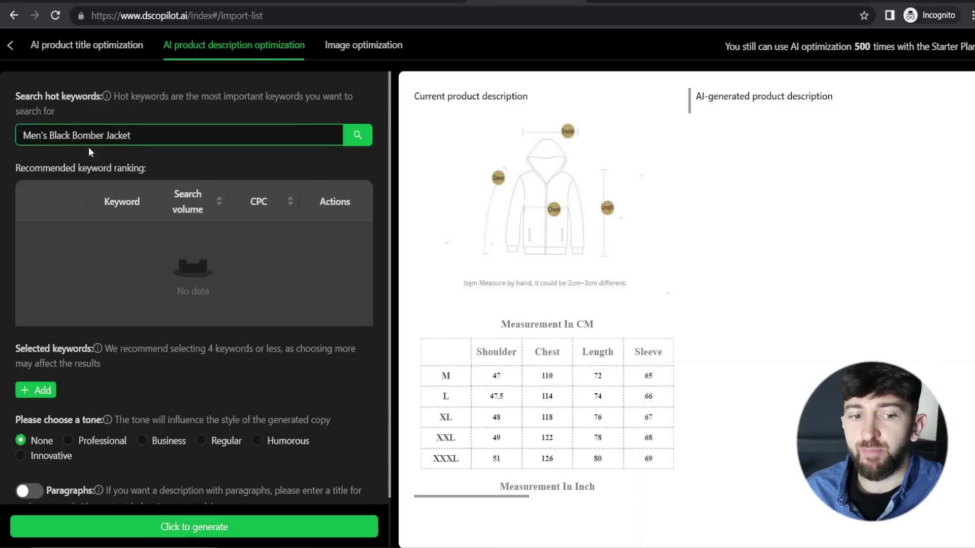
click(357, 142)
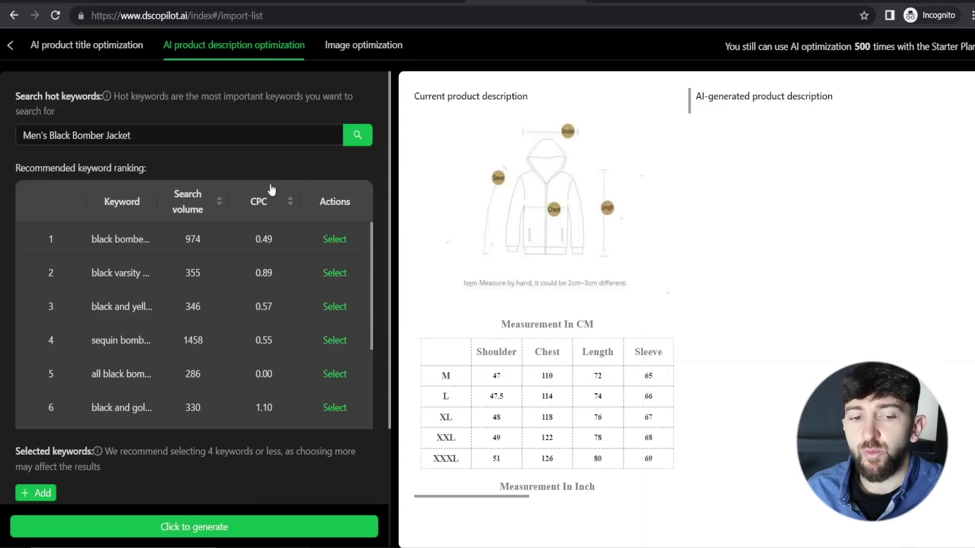
Sort the recommended keywords by search volume in descending order and select "black varsity bomber jacket"
click(186, 209)
click(187, 209)
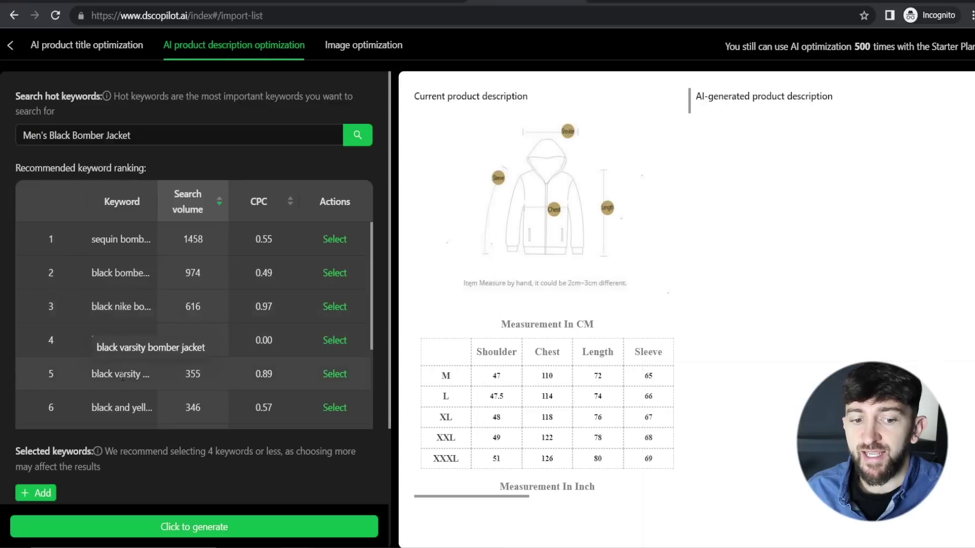
click(335, 376)
Enable paragraphs with the Measurements and Size Guide titles and generate the AI product description
scroll(229, 442, down, 2)
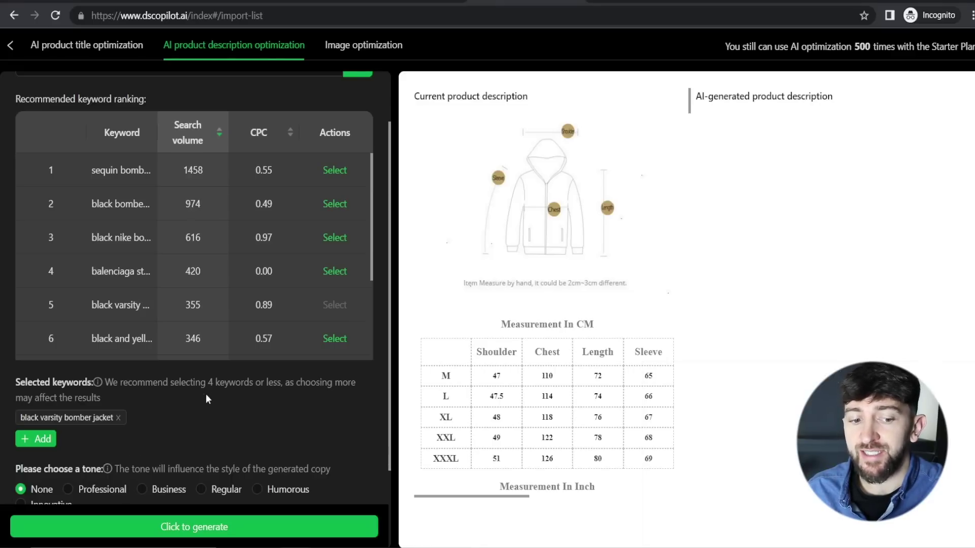
scroll(205, 388, down, 2)
scroll(127, 385, down, 1)
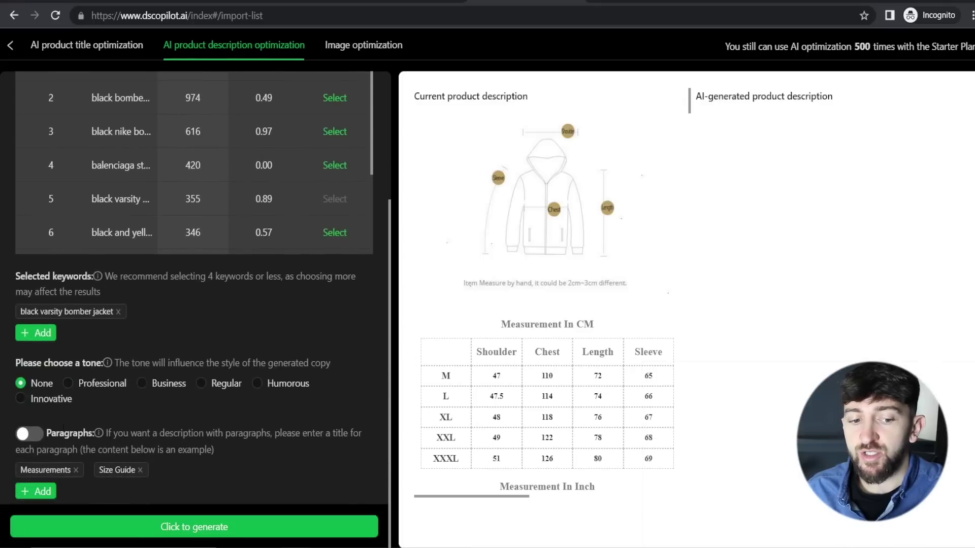
click(29, 435)
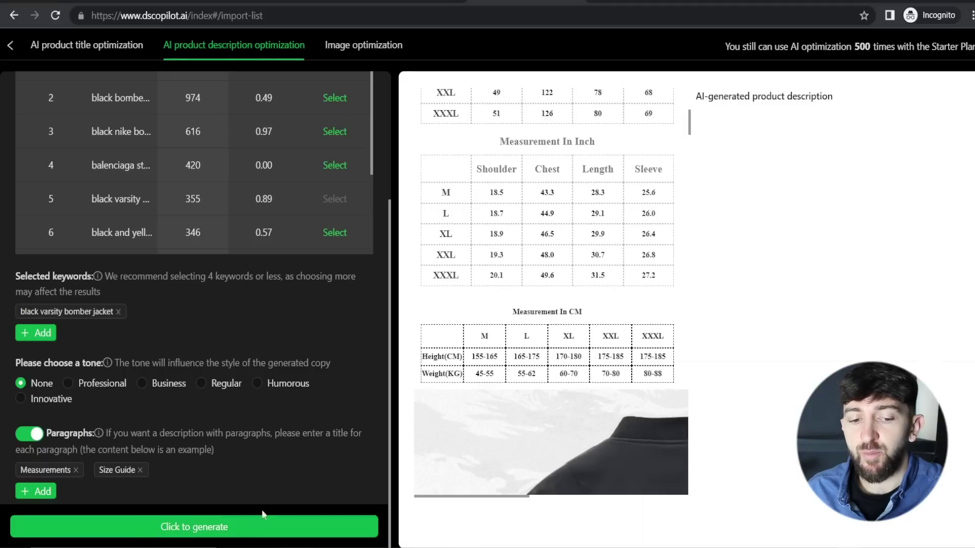
click(209, 530)
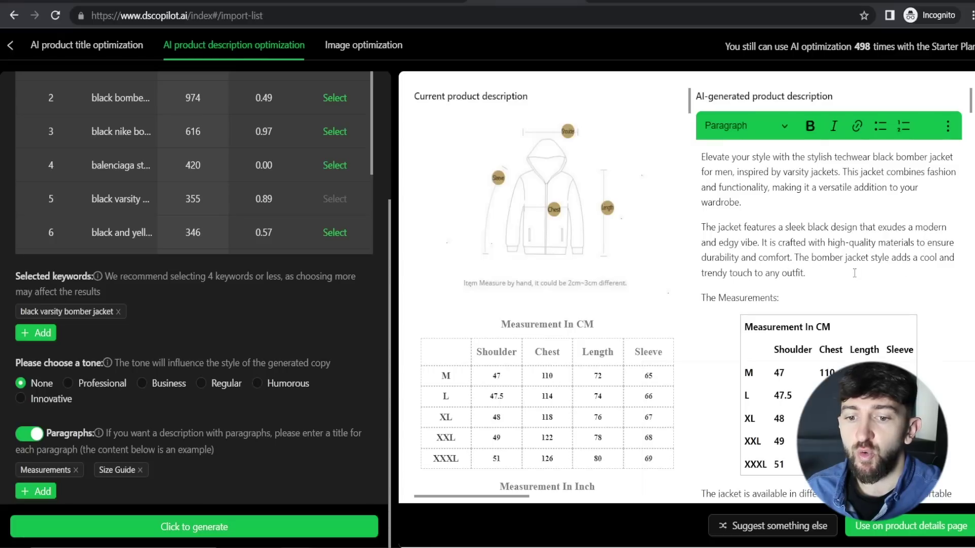
Review the AI-generated description against the current one, including its size table and images, and use it on the product details page
scroll(874, 269, down, 2)
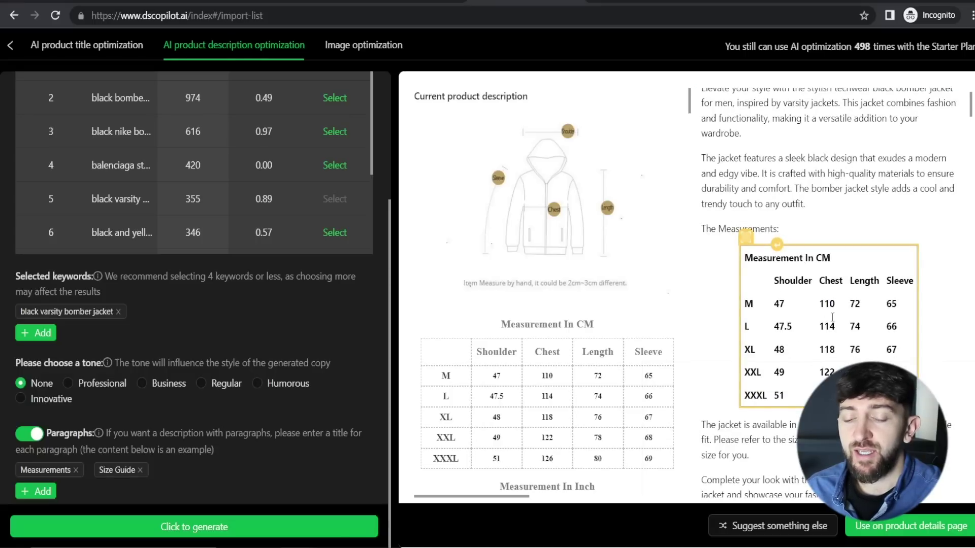
scroll(836, 323, up, 2)
scroll(594, 363, down, 4)
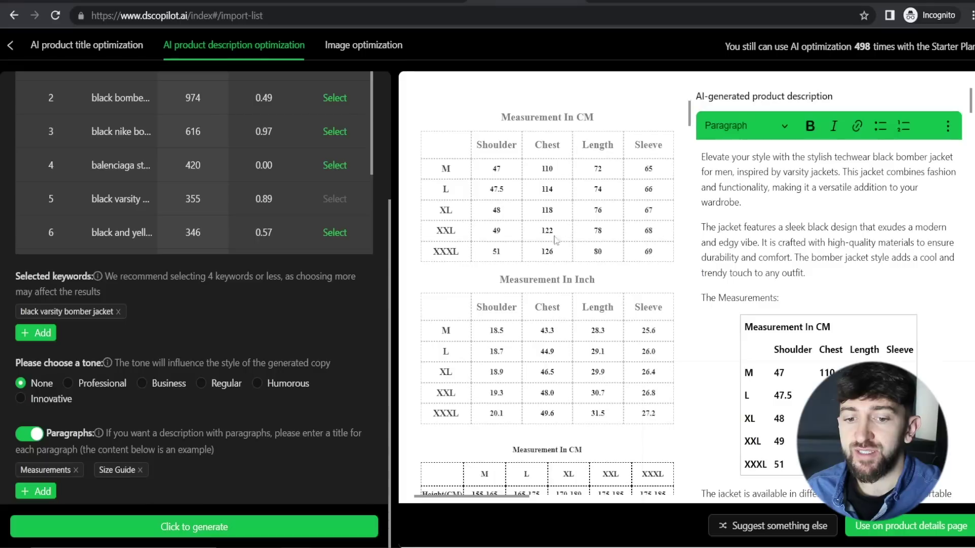
scroll(764, 298, down, 5)
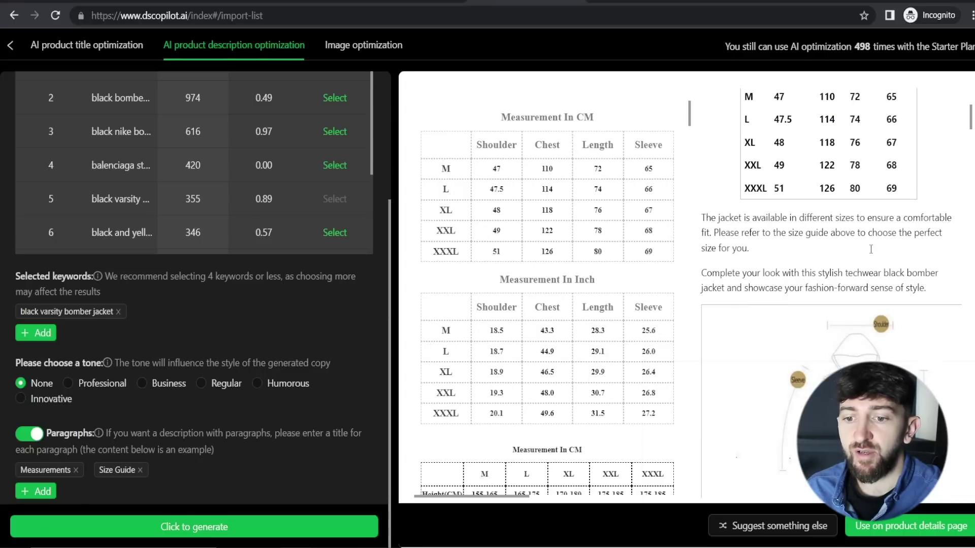
scroll(806, 245, down, 1)
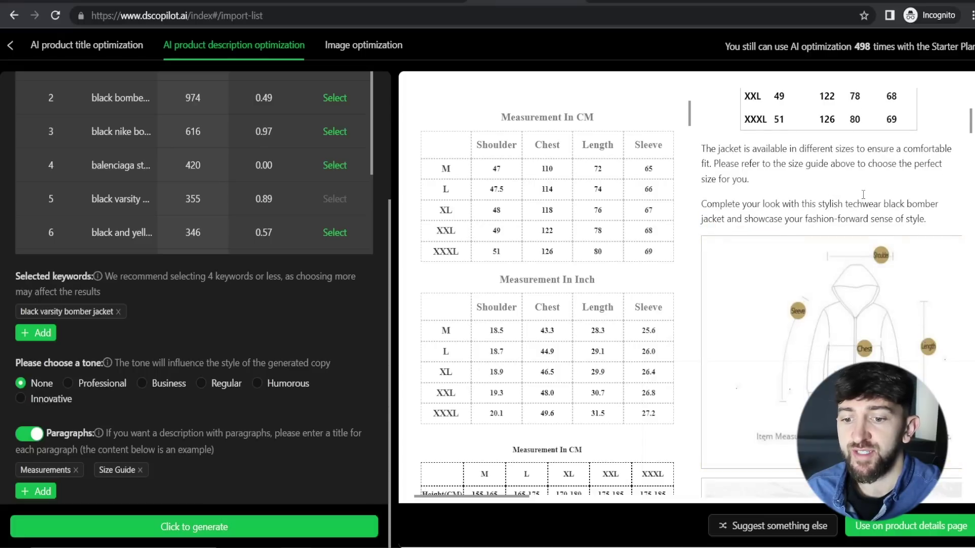
scroll(867, 276, down, 6)
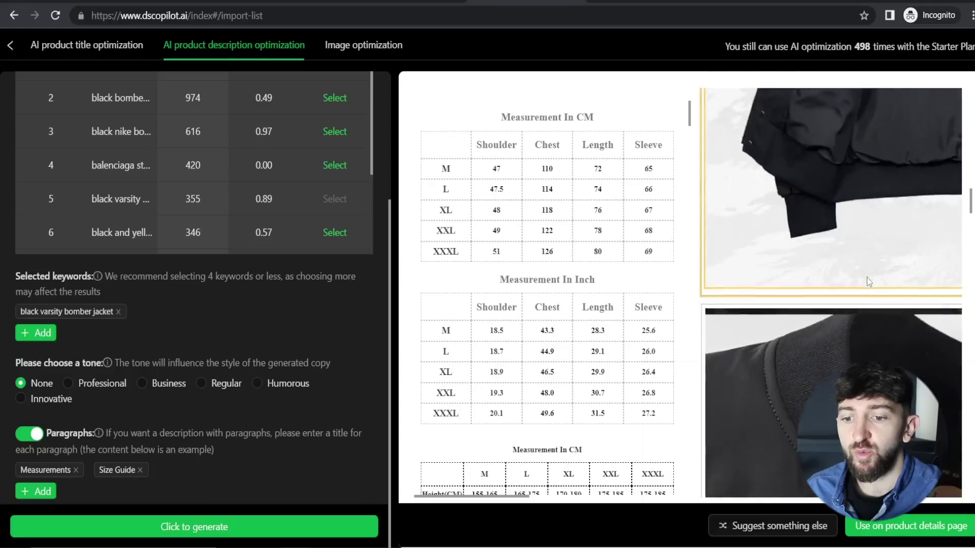
scroll(867, 277, up, 5)
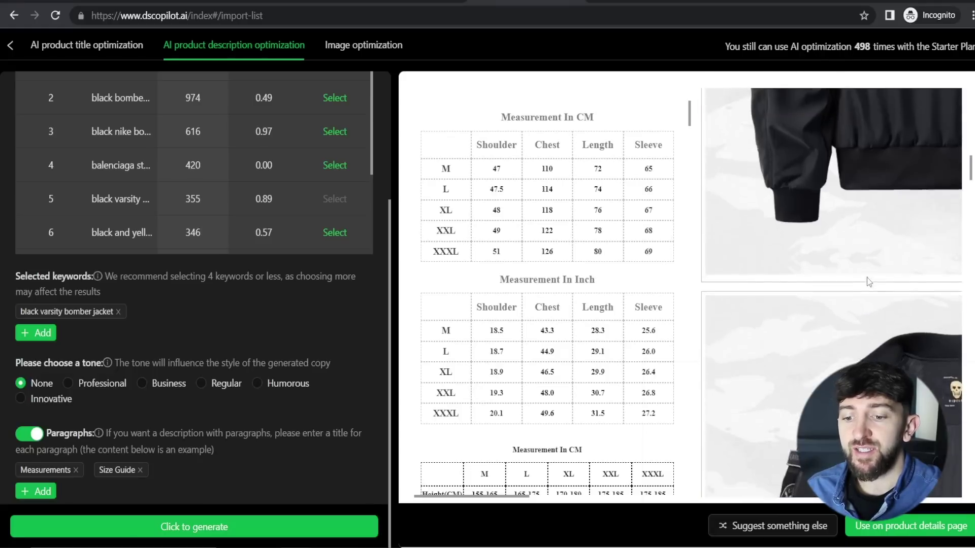
scroll(867, 278, up, 8)
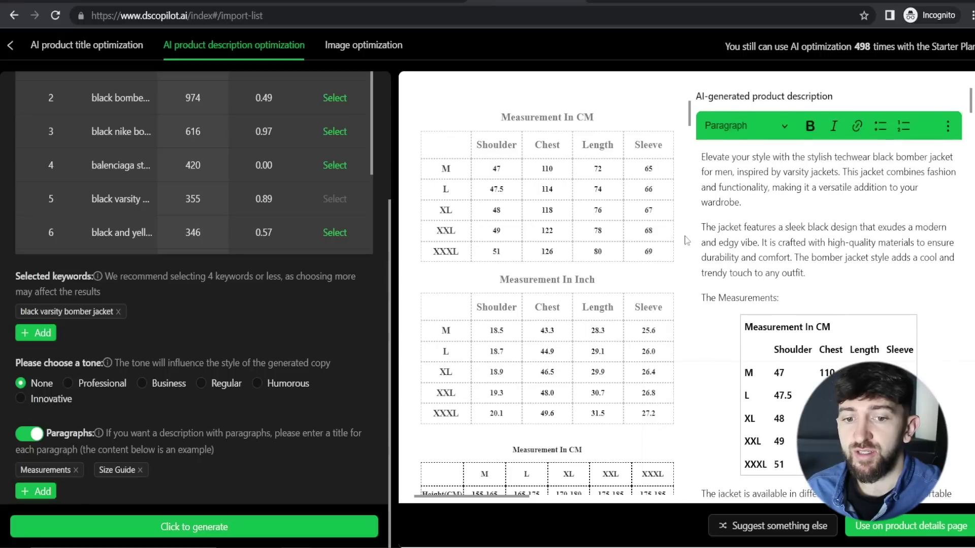
scroll(660, 244, up, 3)
scroll(630, 247, down, 10)
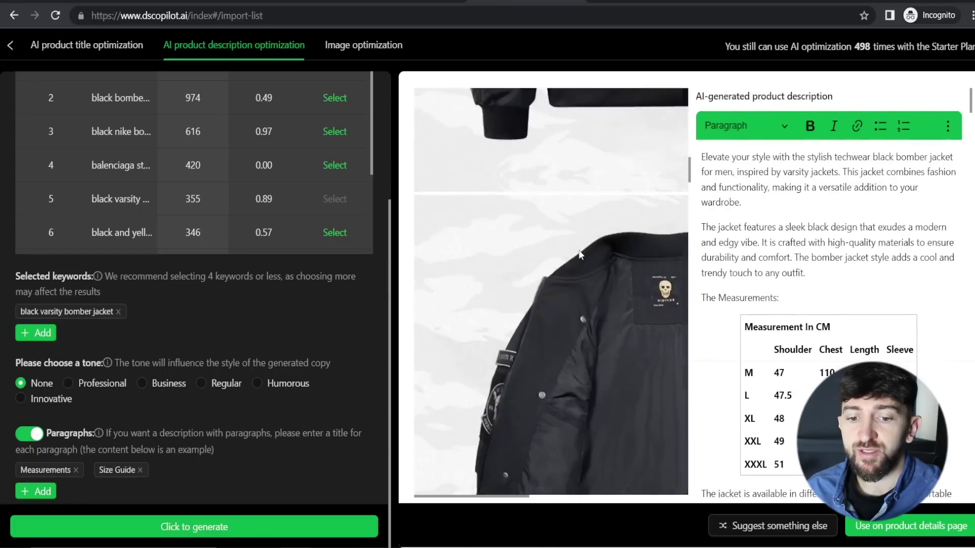
scroll(581, 254, up, 5)
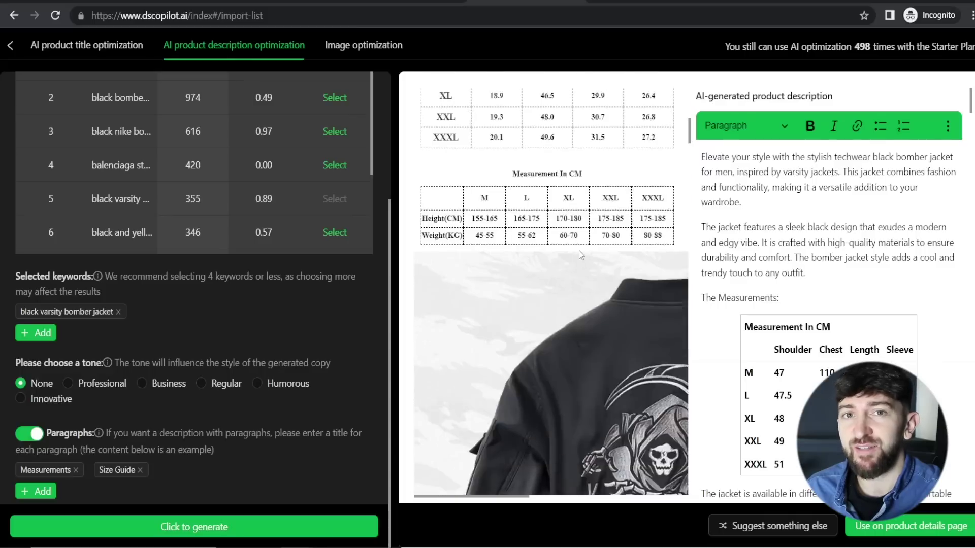
scroll(579, 251, up, 8)
scroll(581, 250, down, 4)
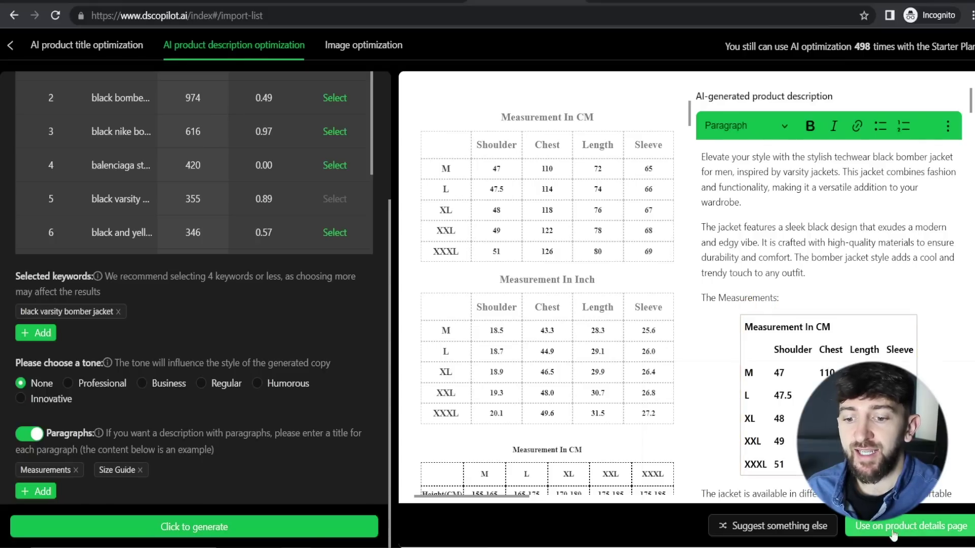
click(920, 528)
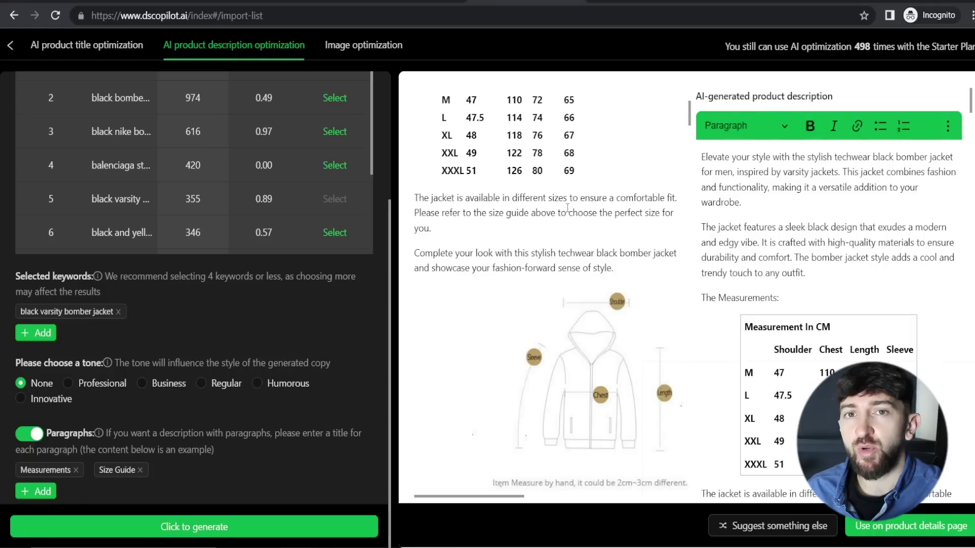
Open image optimization and run the AI watermark removal on the black techwear bomber jacket's cover image
click(362, 48)
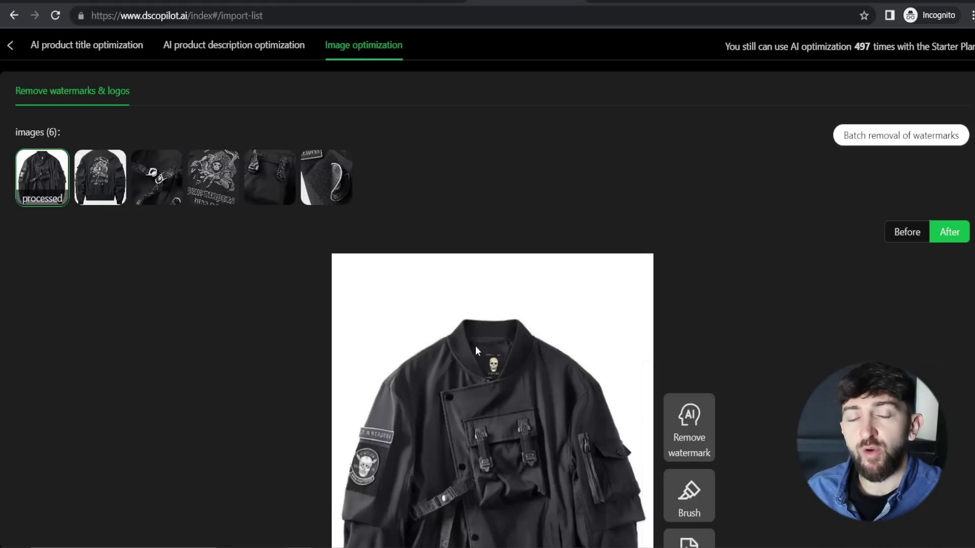
click(700, 432)
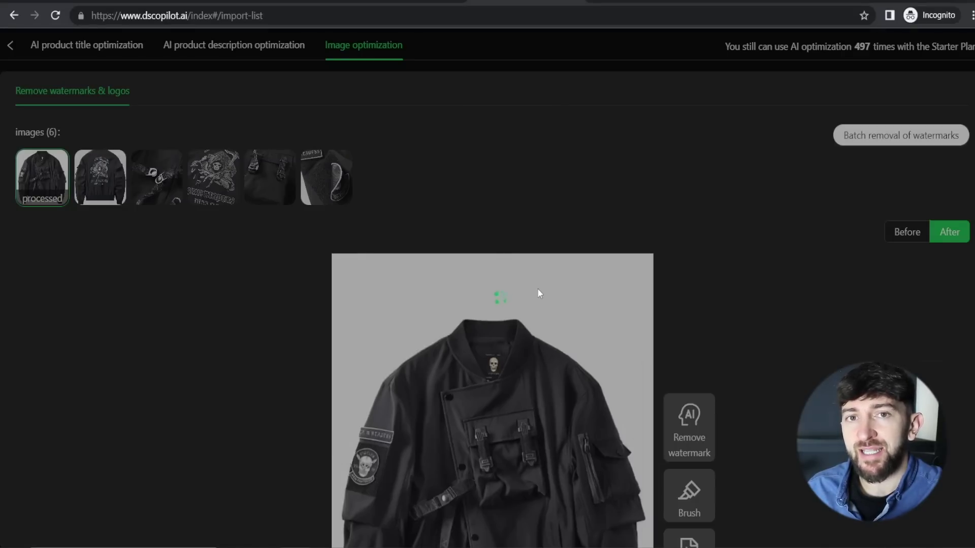
scroll(690, 262, down, 3)
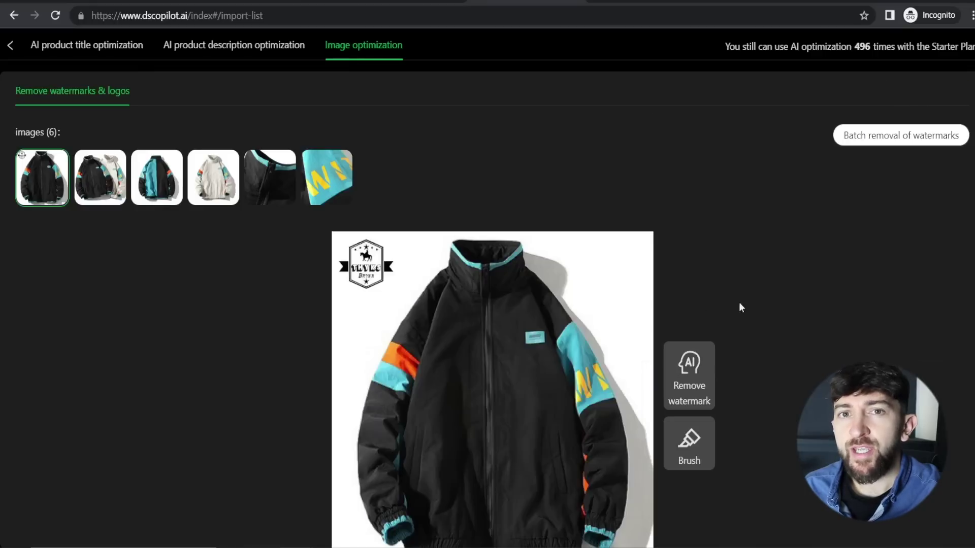
Remove the logo from the zip-up jacket's first image with AI and use the processed image on the product details page
click(696, 375)
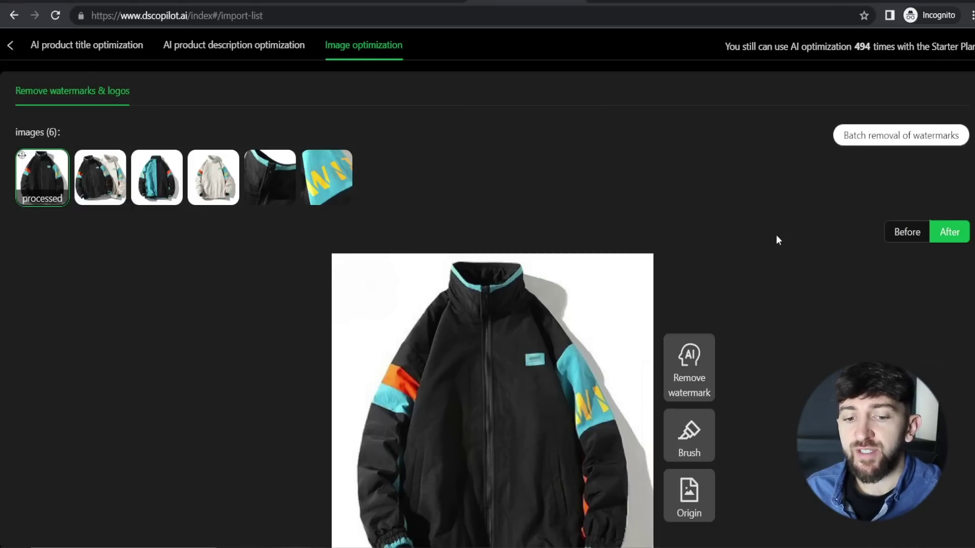
scroll(777, 237, down, 2)
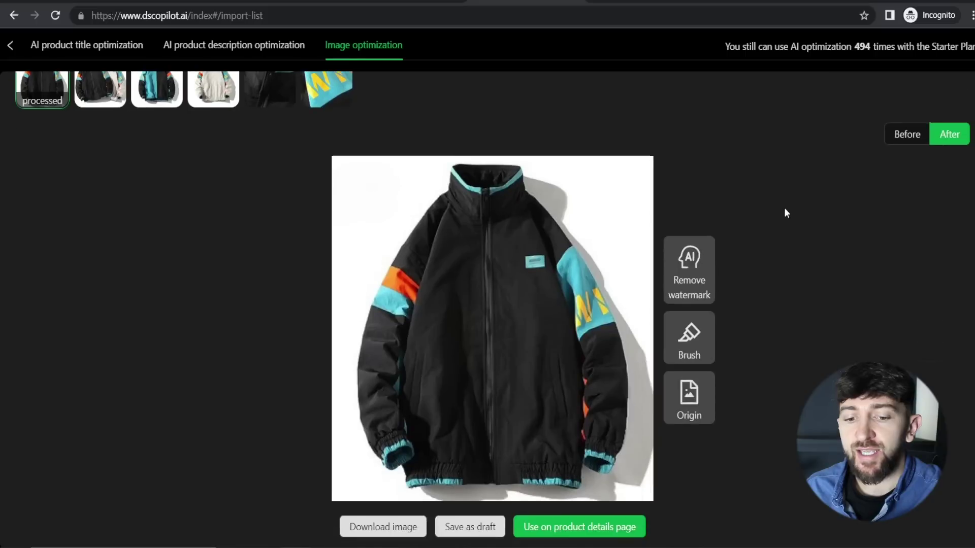
click(589, 536)
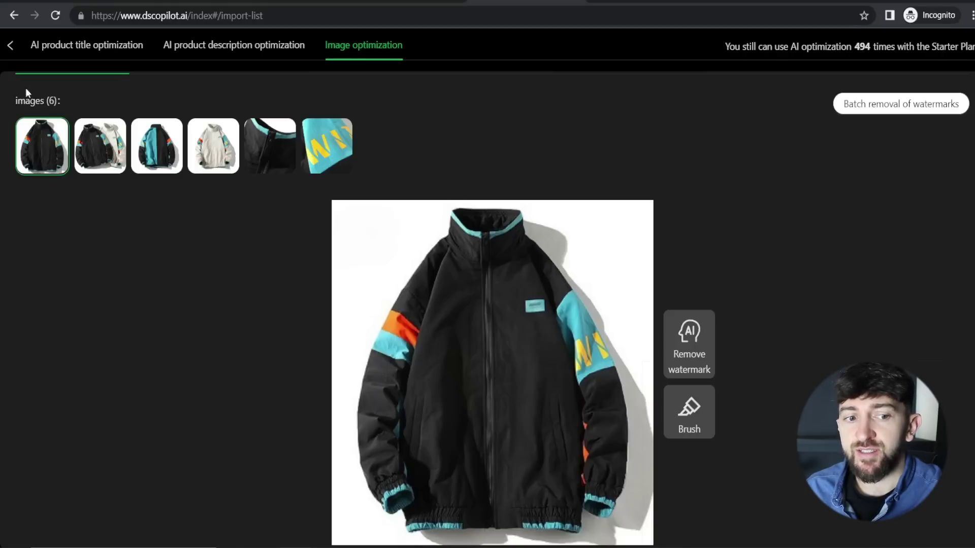
Return to the techwear bomber jacket's product details and review its variants, title and specifications, and images
click(14, 47)
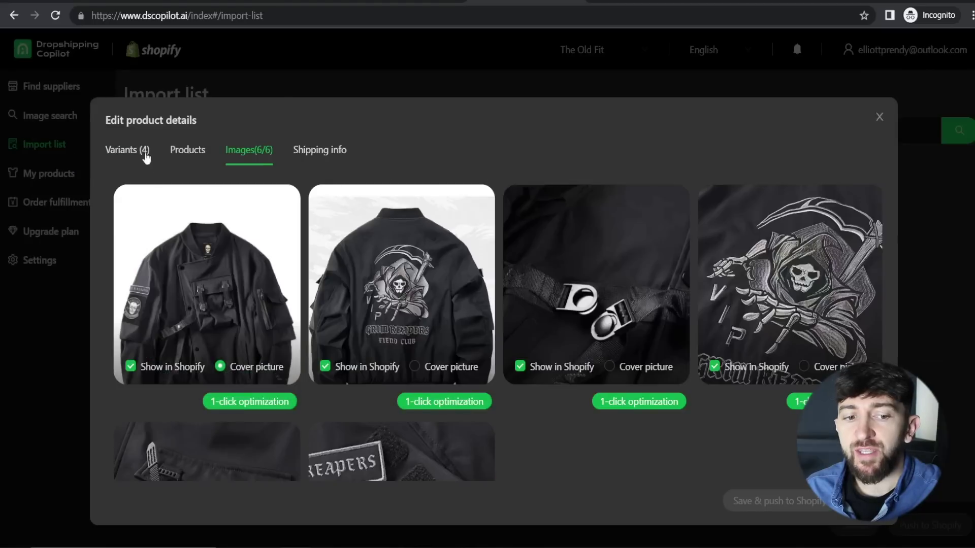
click(145, 152)
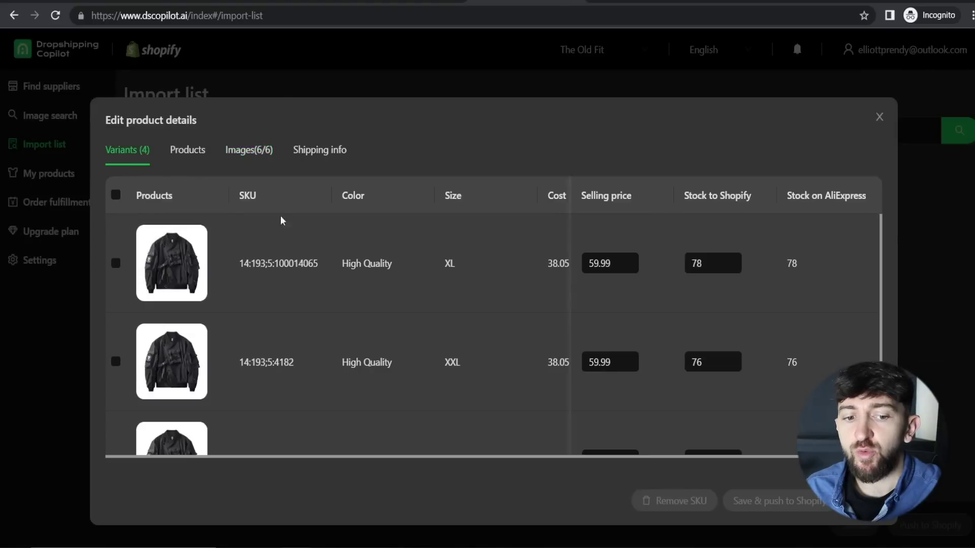
click(186, 152)
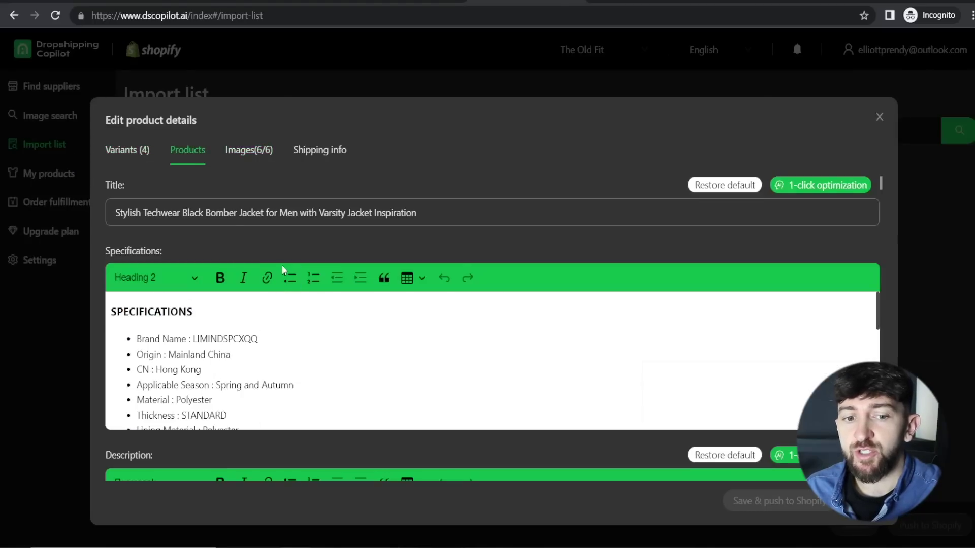
click(246, 162)
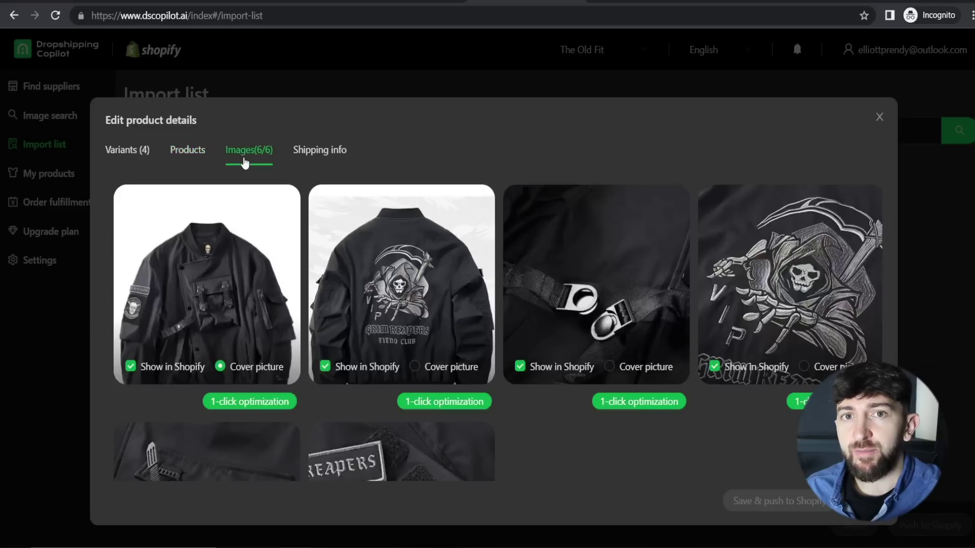
Request the jacket's shipping information for the United States and link an AliExpress account by signing in to authorize access
click(319, 154)
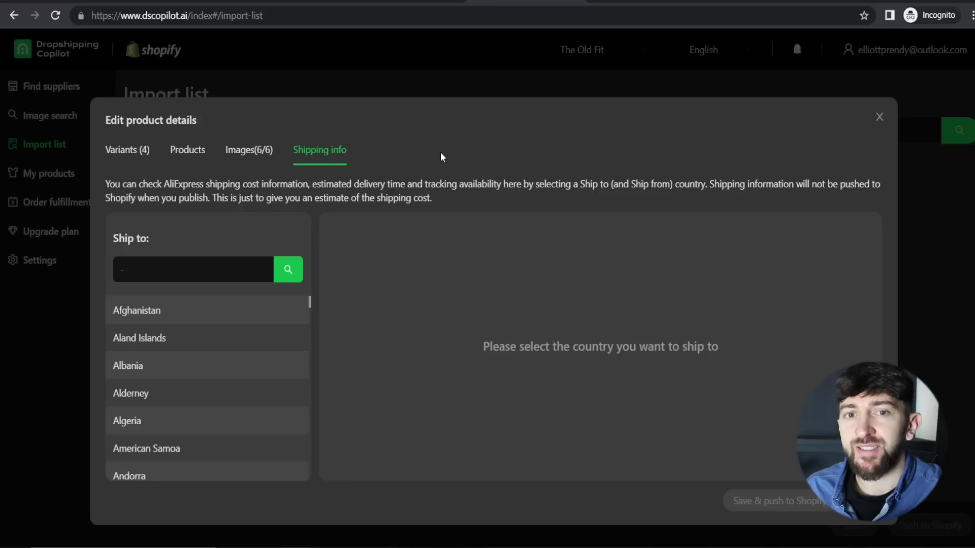
text(unit)
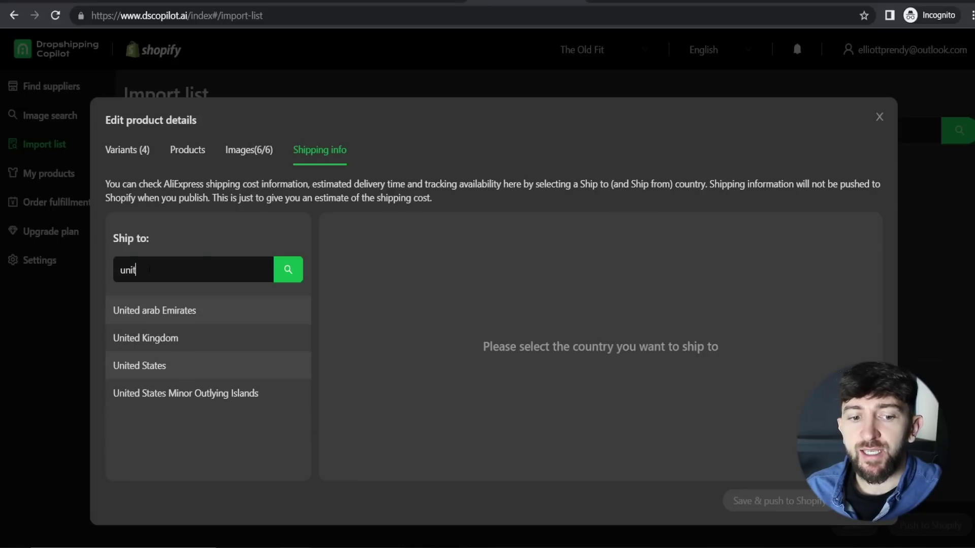
click(147, 372)
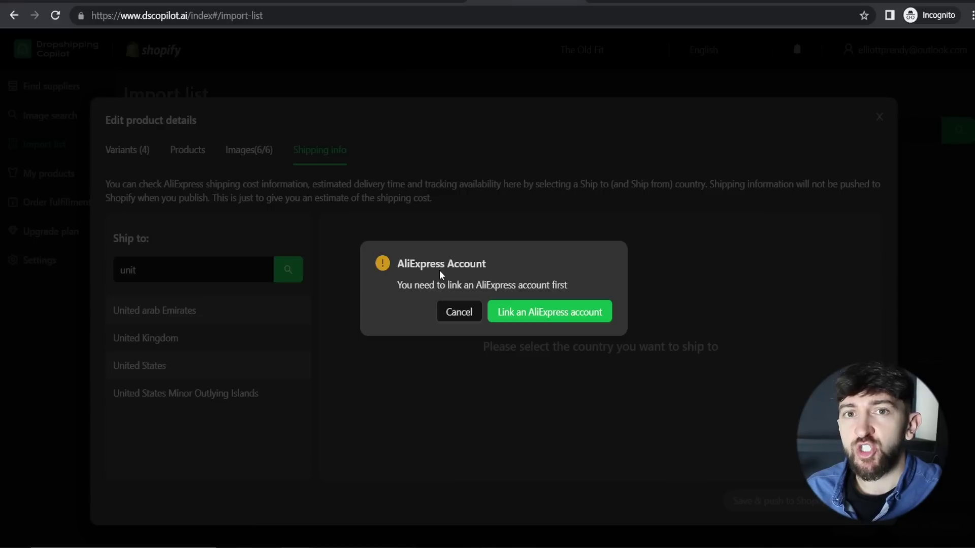
click(542, 315)
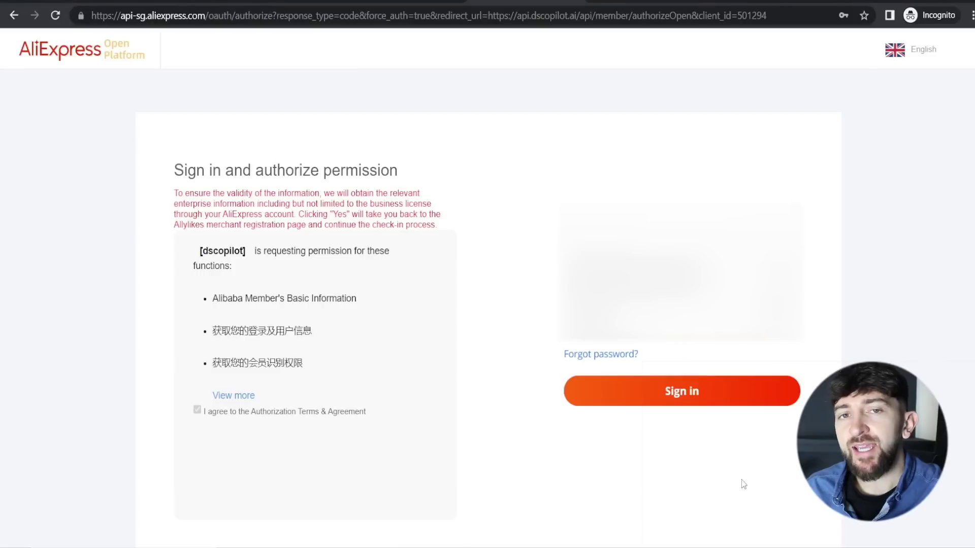
click(684, 395)
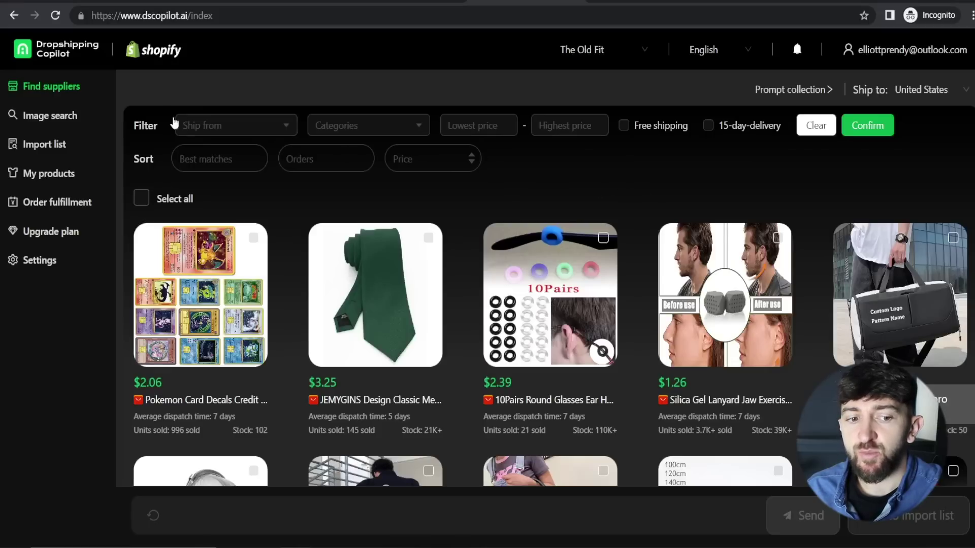
Reopen the techwear bomber jacket from the import list, check its shipping options to the United States and close the details
click(49, 146)
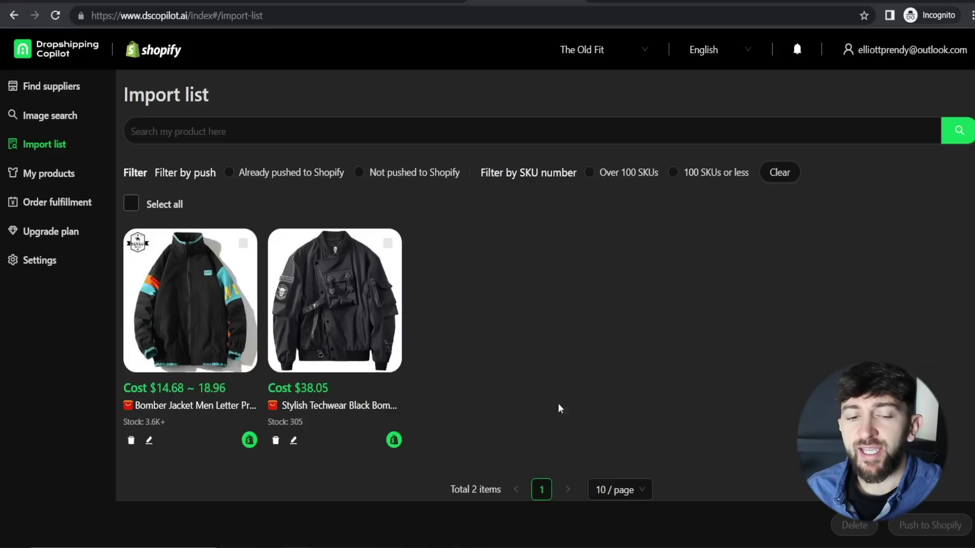
click(293, 442)
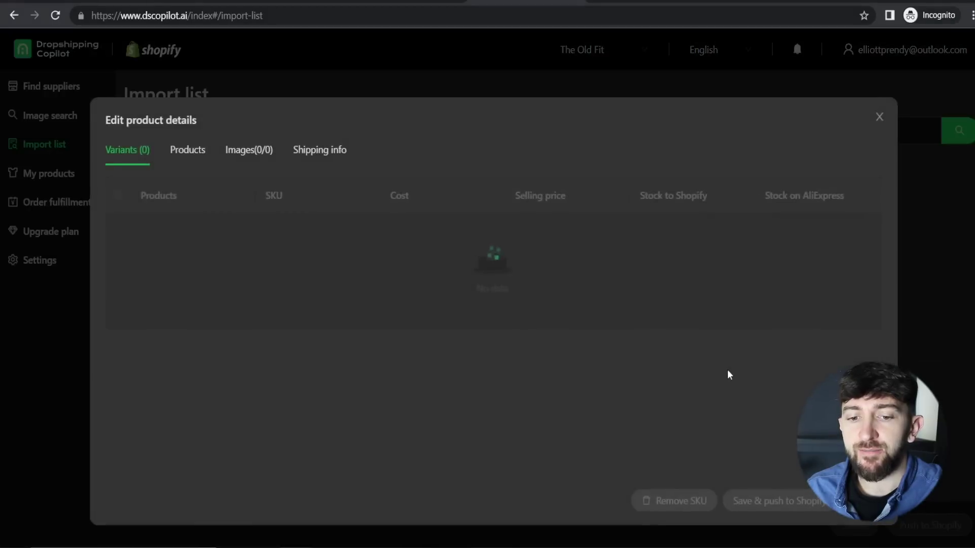
click(317, 150)
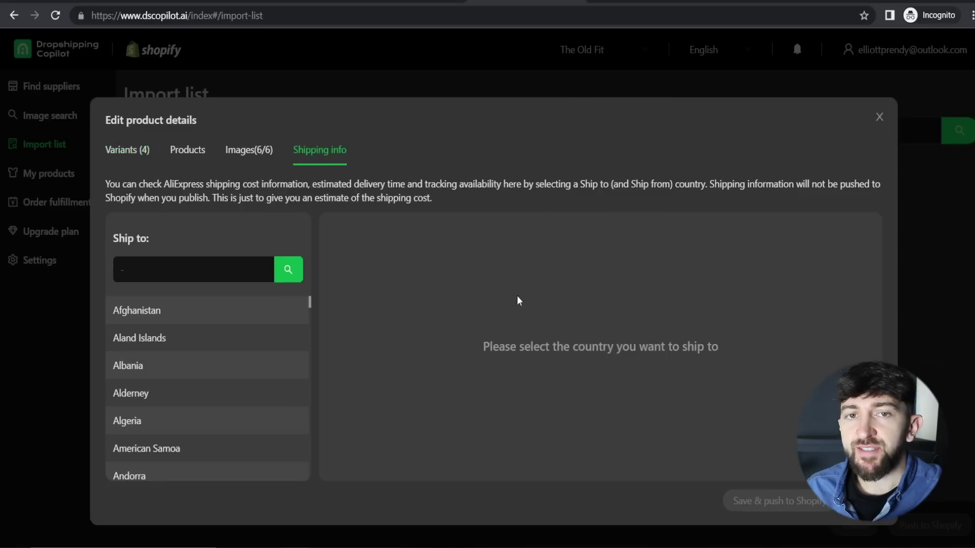
click(175, 269)
text(unit)
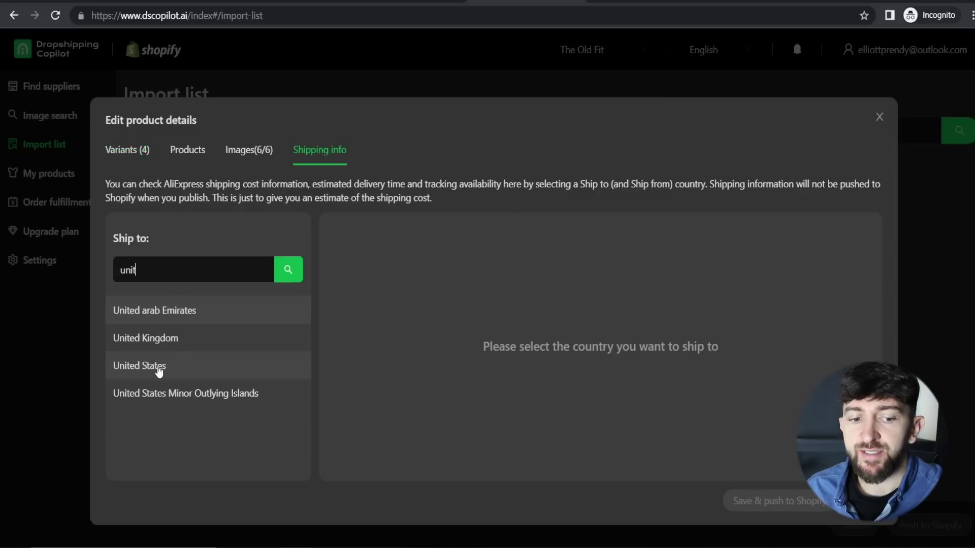
click(142, 369)
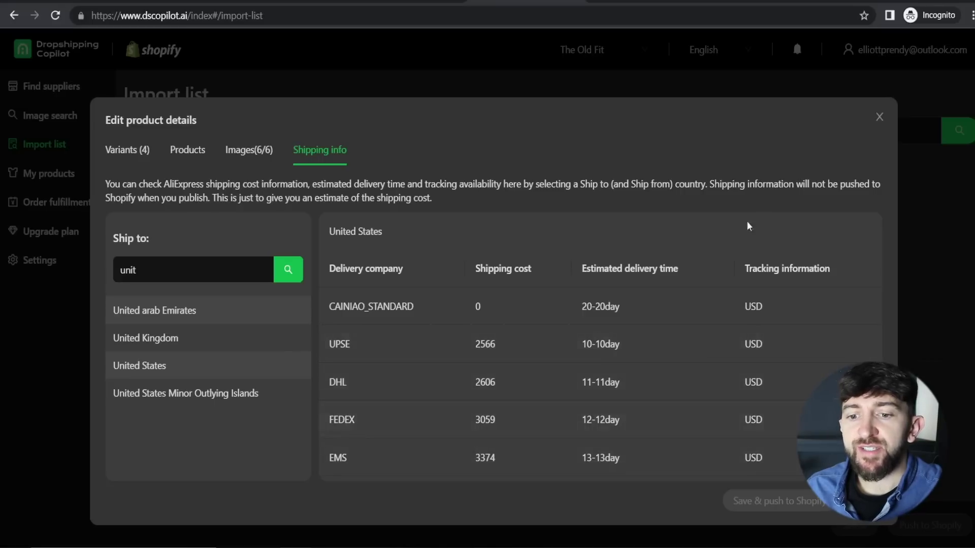
click(879, 117)
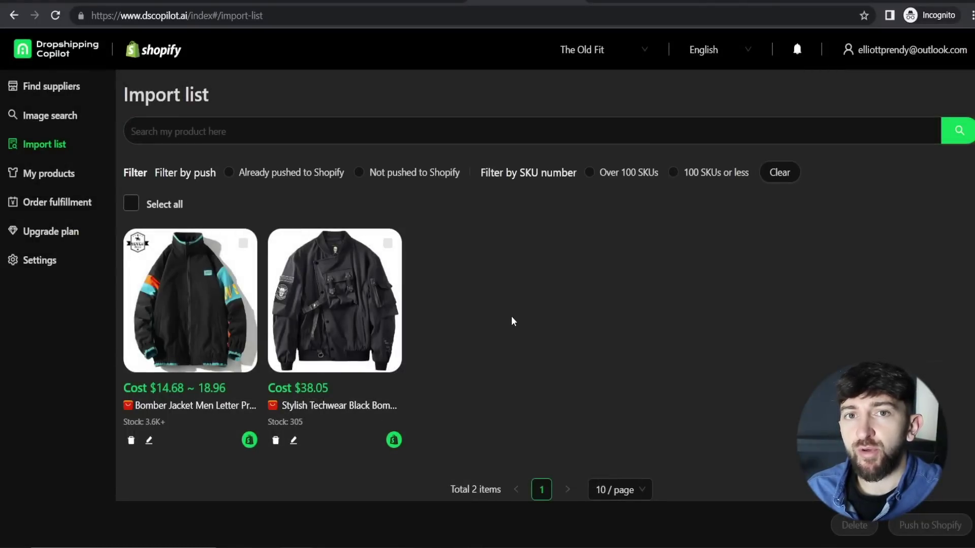
Select all products in the import list and clear the selection again
click(133, 205)
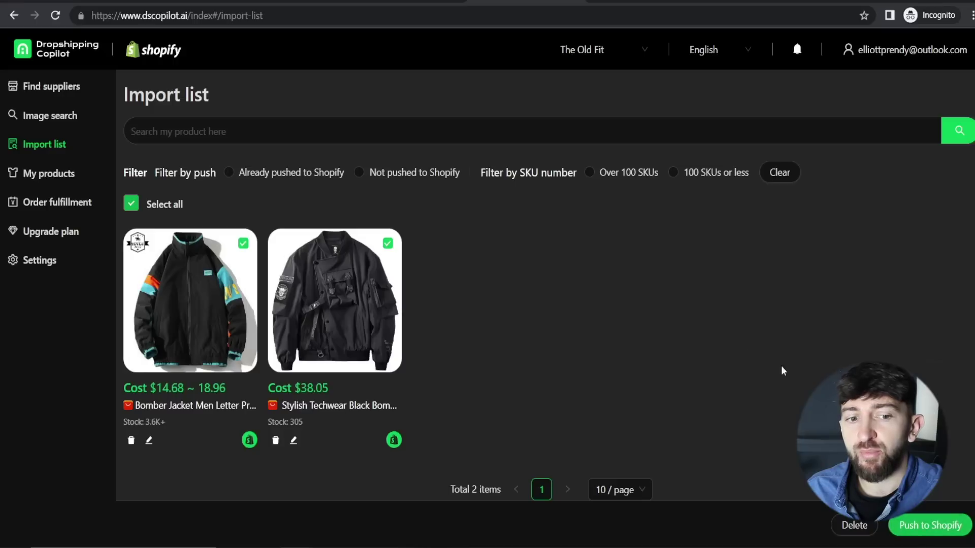
click(131, 204)
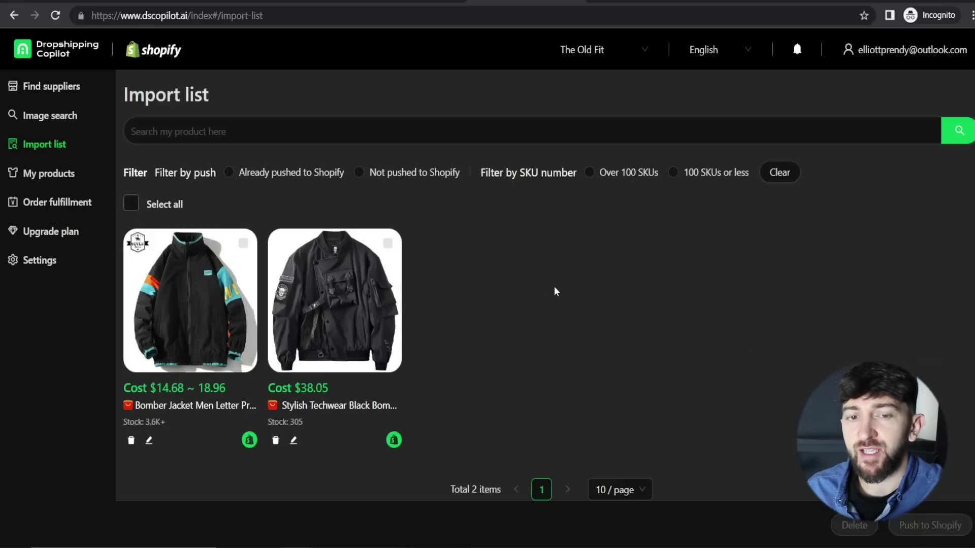
Open the techwear bomber jacket's details from the import list, select all its variants and start saving and pushing them to Shopify
click(293, 442)
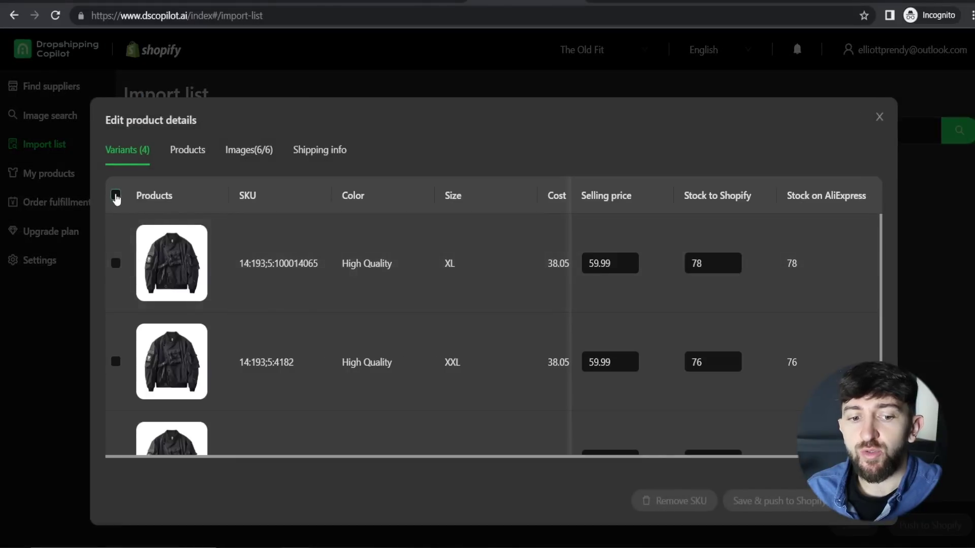
click(116, 195)
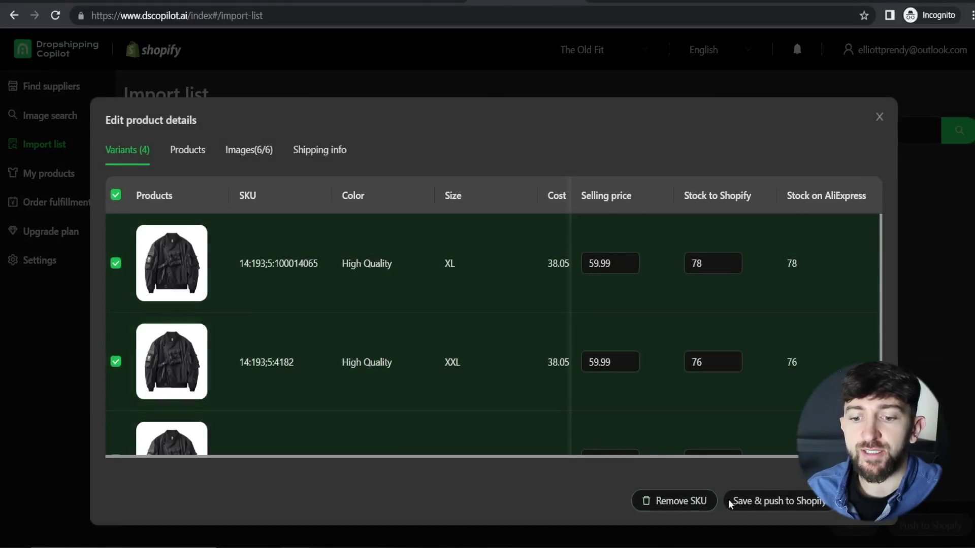
click(784, 505)
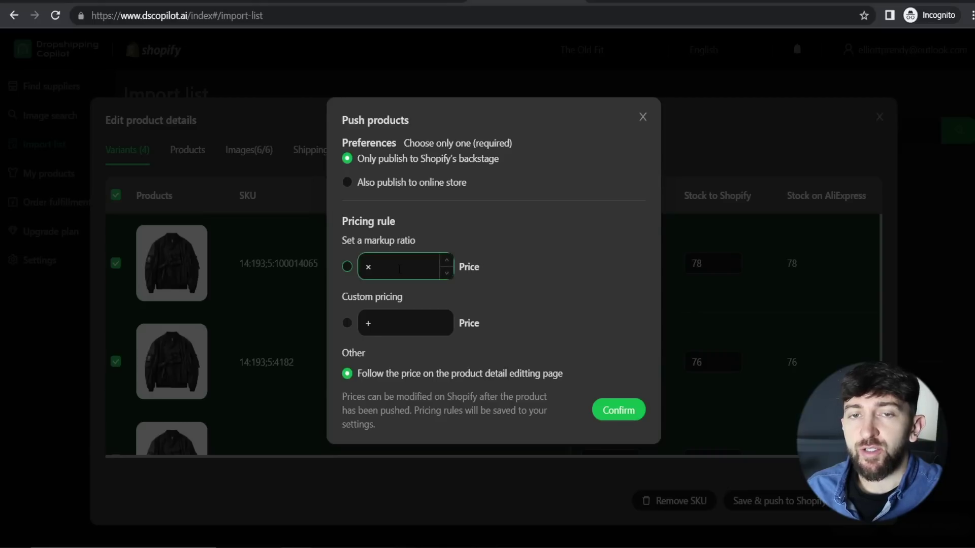
Try a markup ratio of 2 as the pricing rule and lower the ratio to 0
click(447, 261)
click(448, 261)
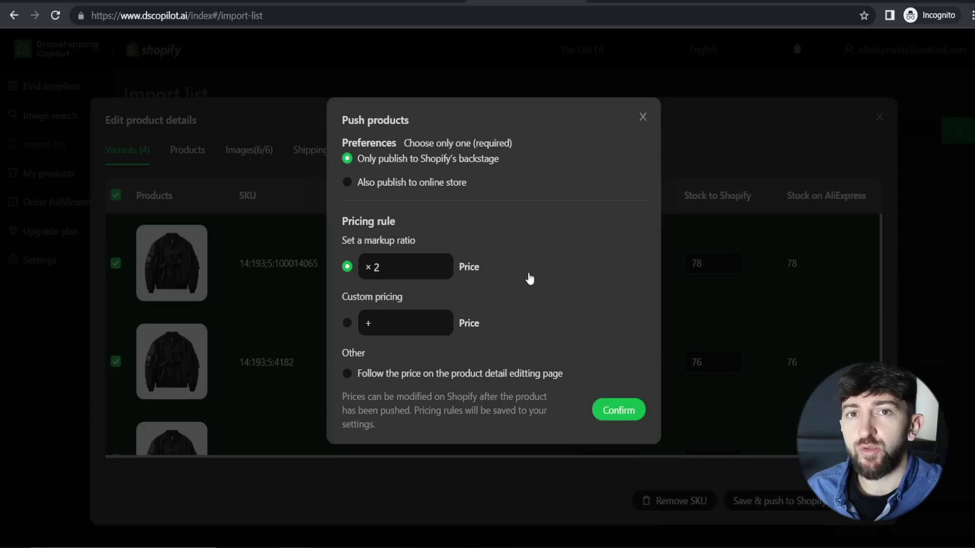
click(446, 273)
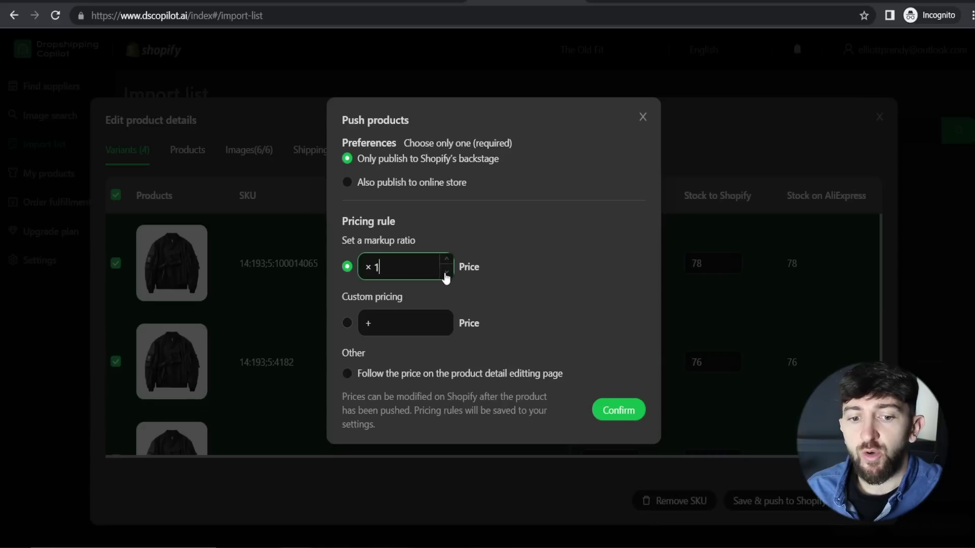
click(446, 276)
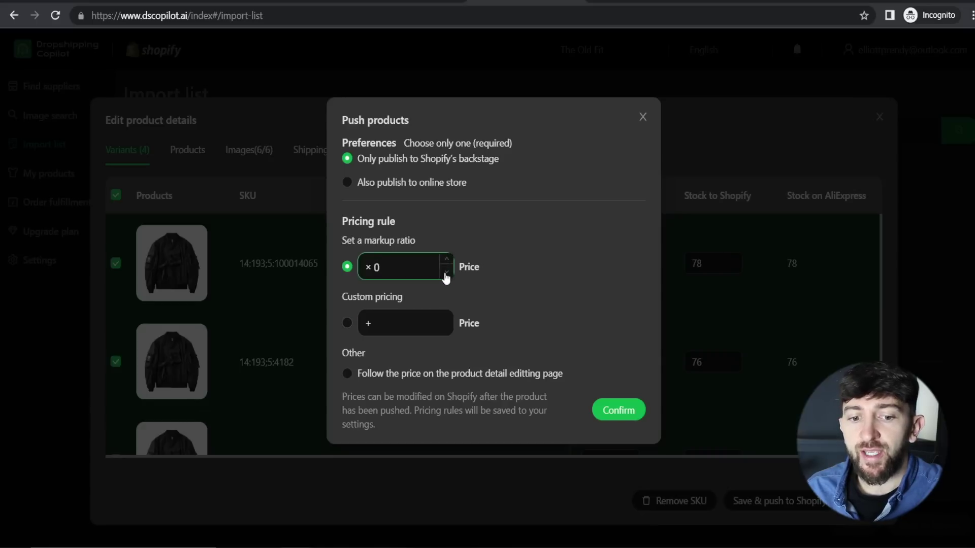
Use custom pricing of +20, choose to also publish to the online store, and confirm the push
click(349, 323)
click(408, 322)
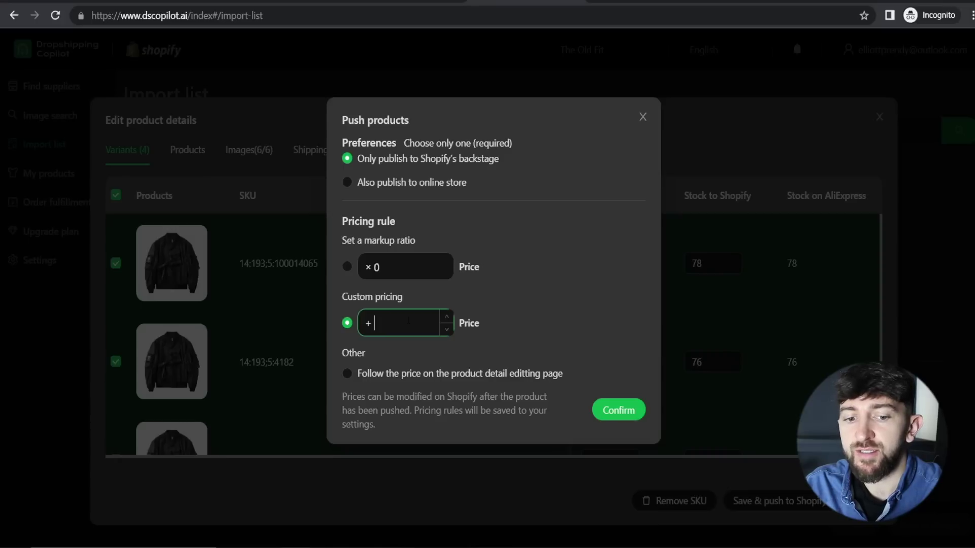
text(20)
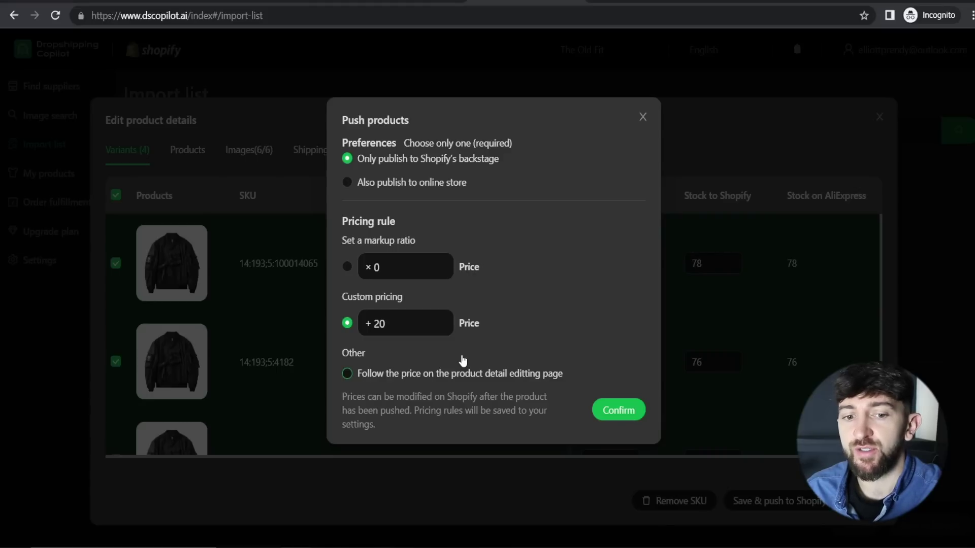
click(376, 183)
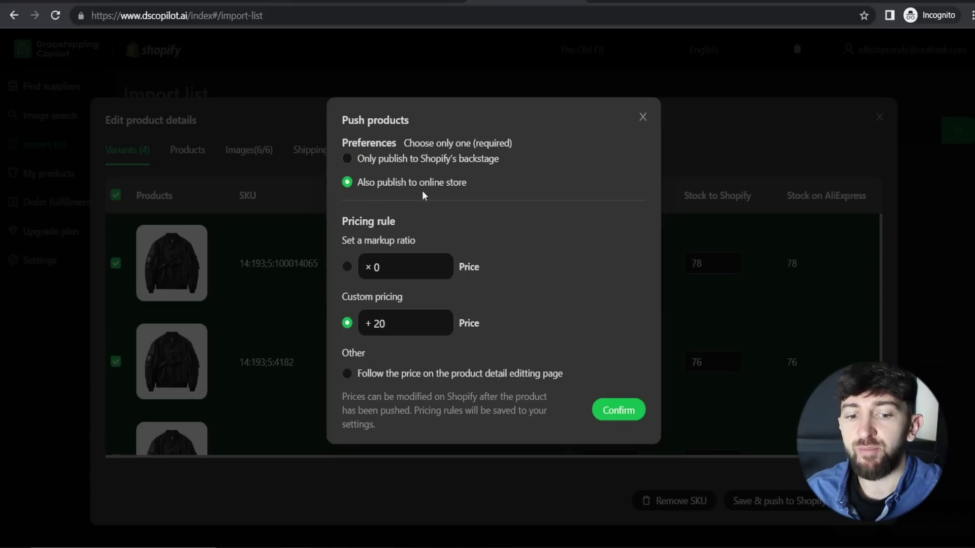
click(621, 414)
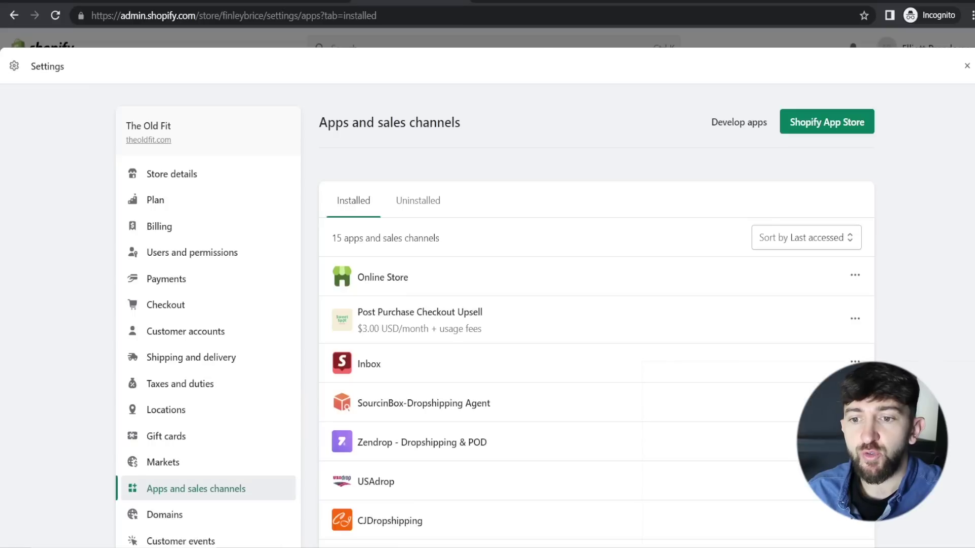
Switch to the Shopify admin to check the pushed bomber jacket's product page, then return to Dropshipping Copilot and close the jacket's details
click(966, 66)
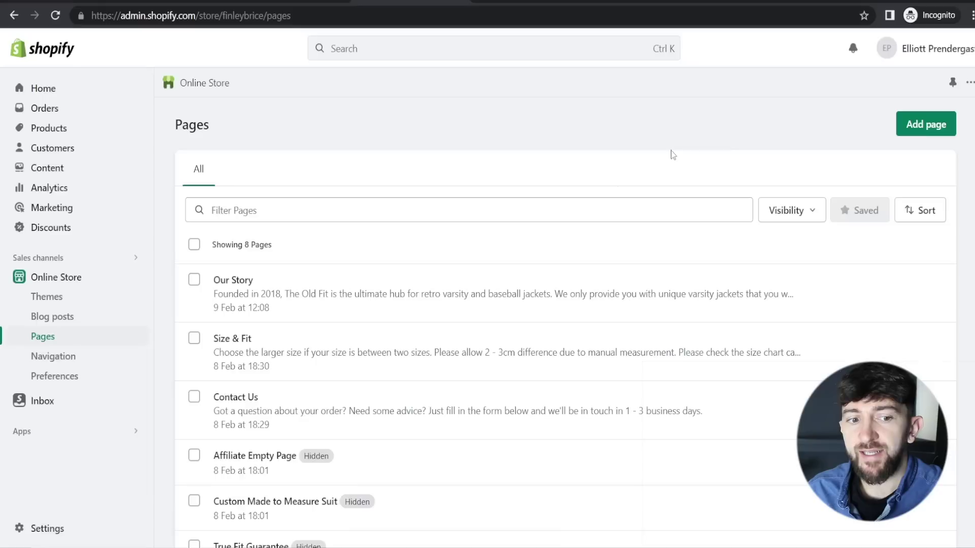
click(51, 129)
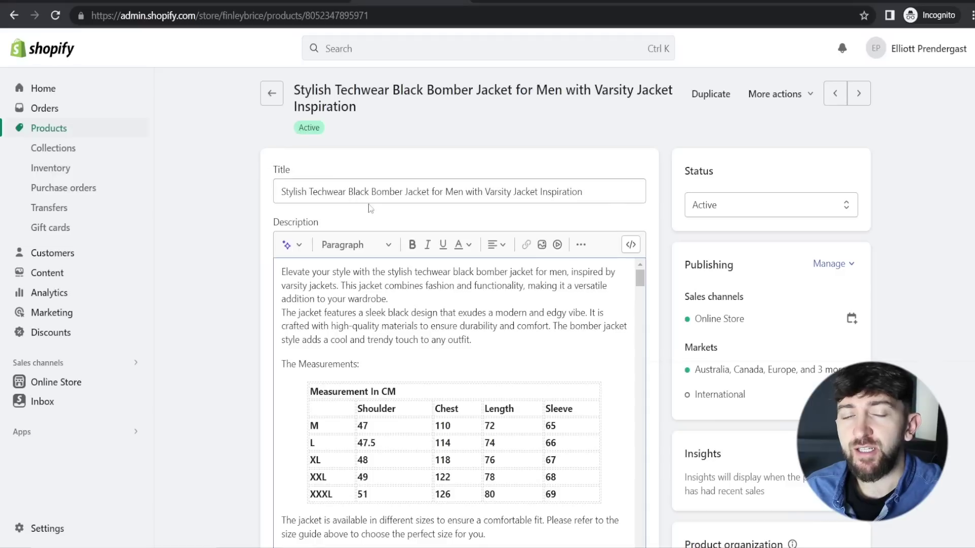
click(525, 3)
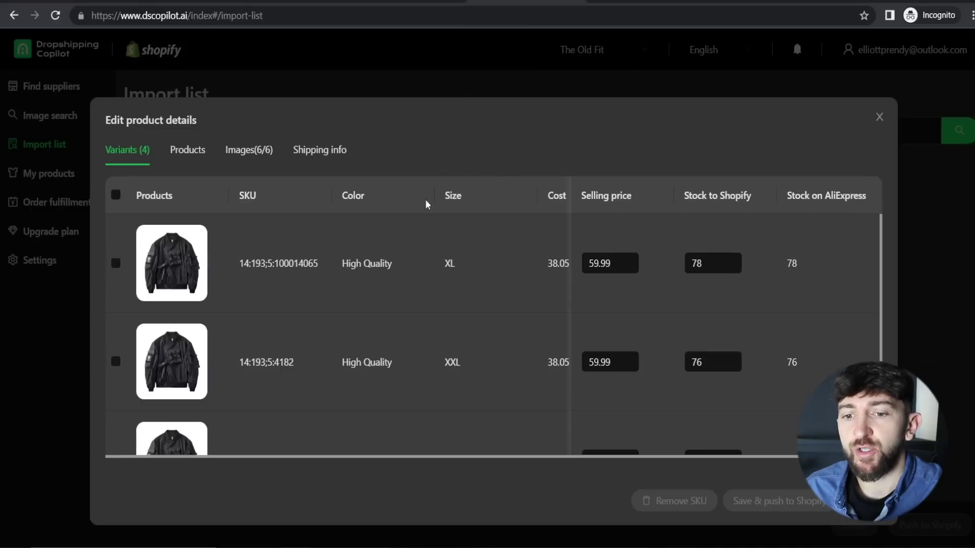
click(879, 117)
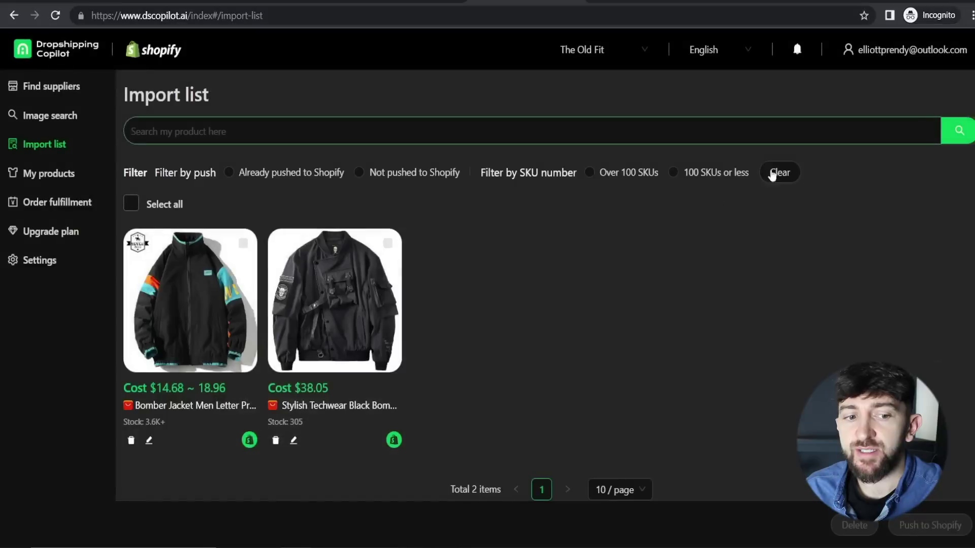
click(46, 121)
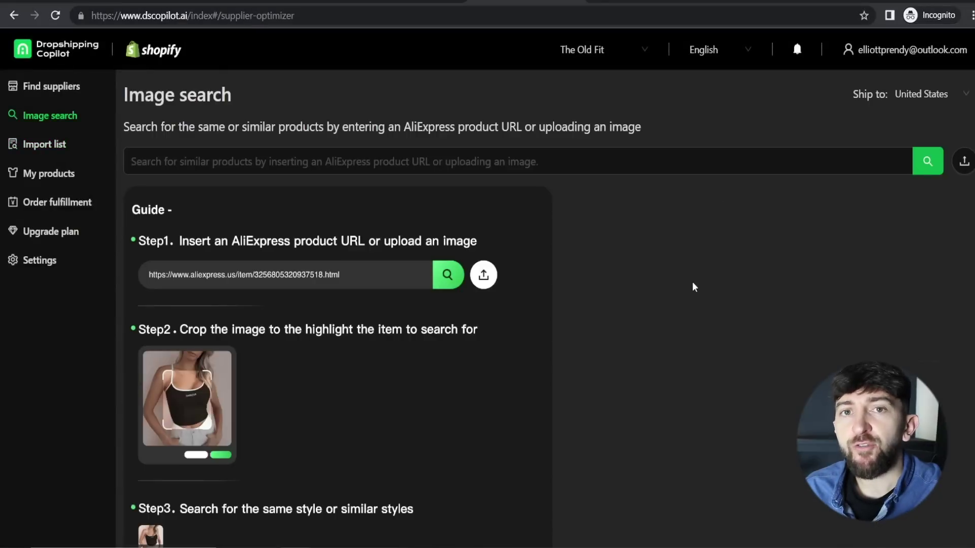
click(535, 162)
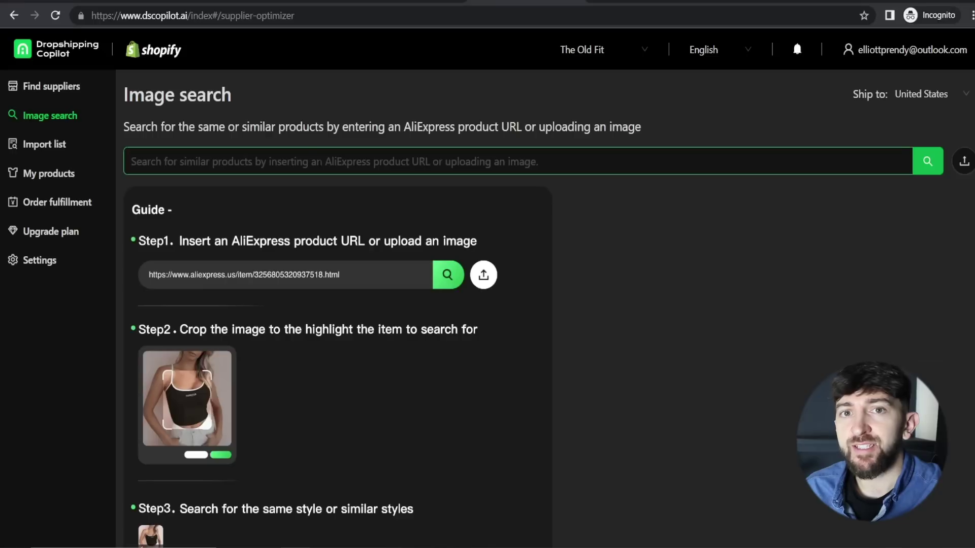
click(534, 306)
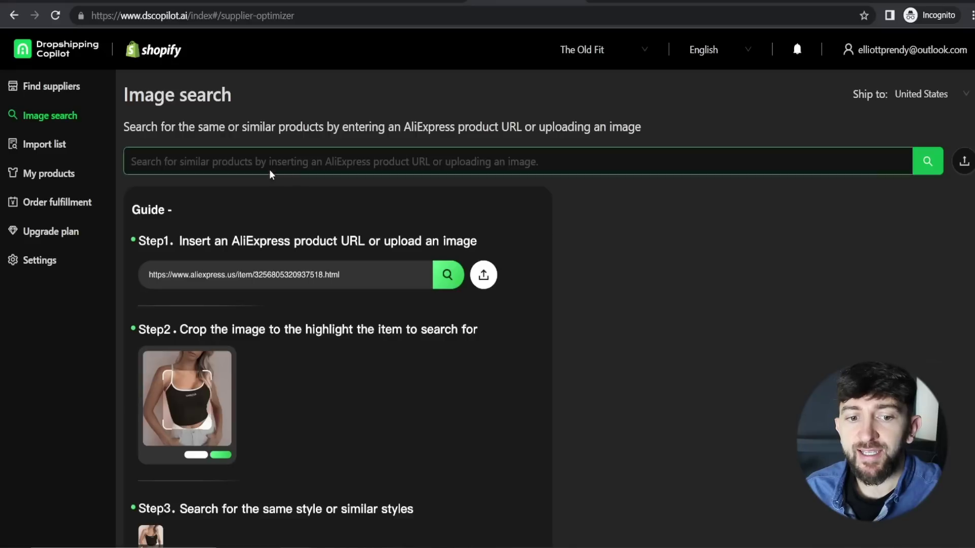
text(https://www.aliexpress.com/item/1005005187599784.html?gatewayAdapt=4itemAdapt)
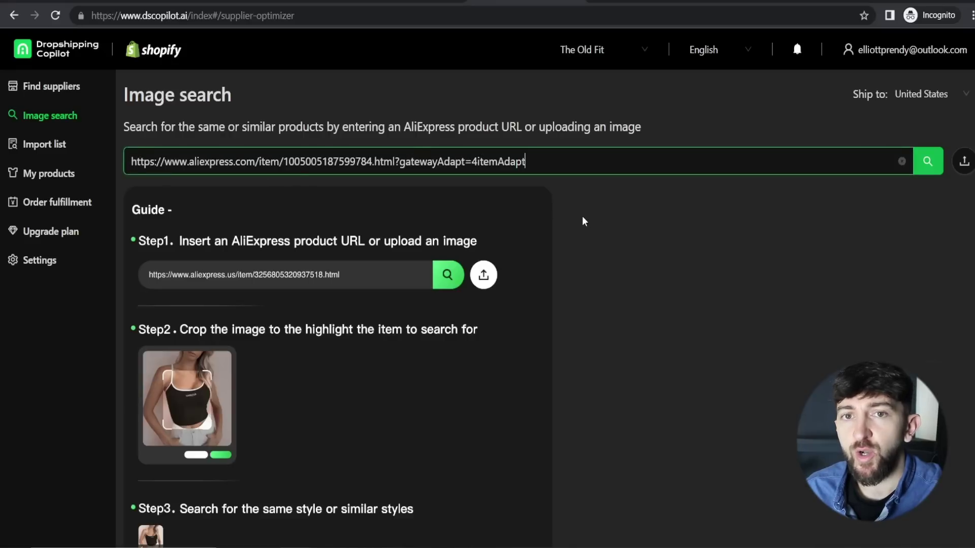
click(931, 168)
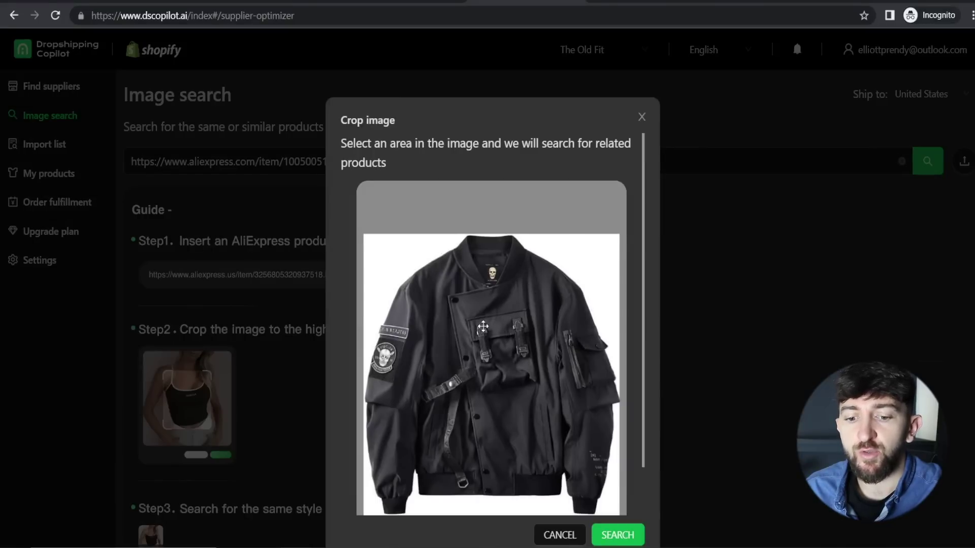
scroll(515, 398, down, 1)
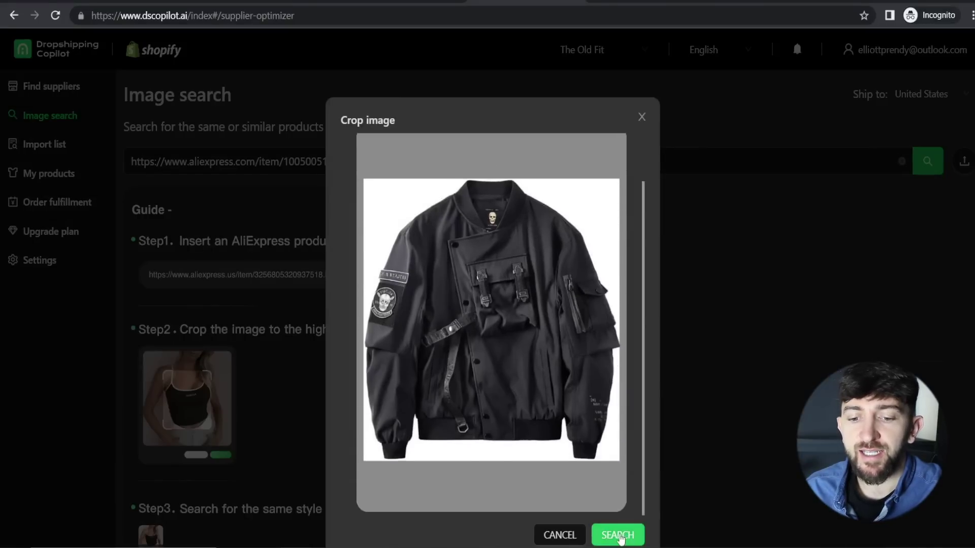
click(620, 536)
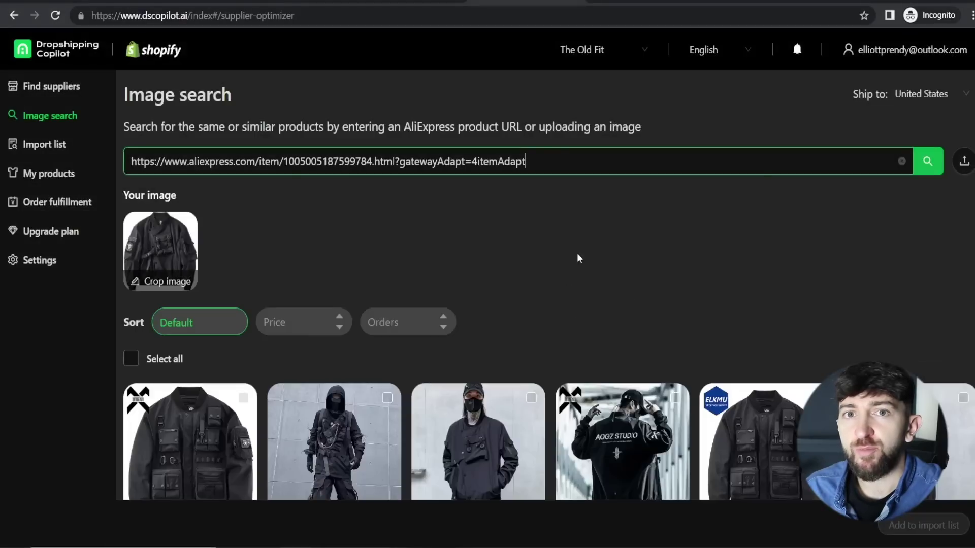
scroll(609, 242, down, 7)
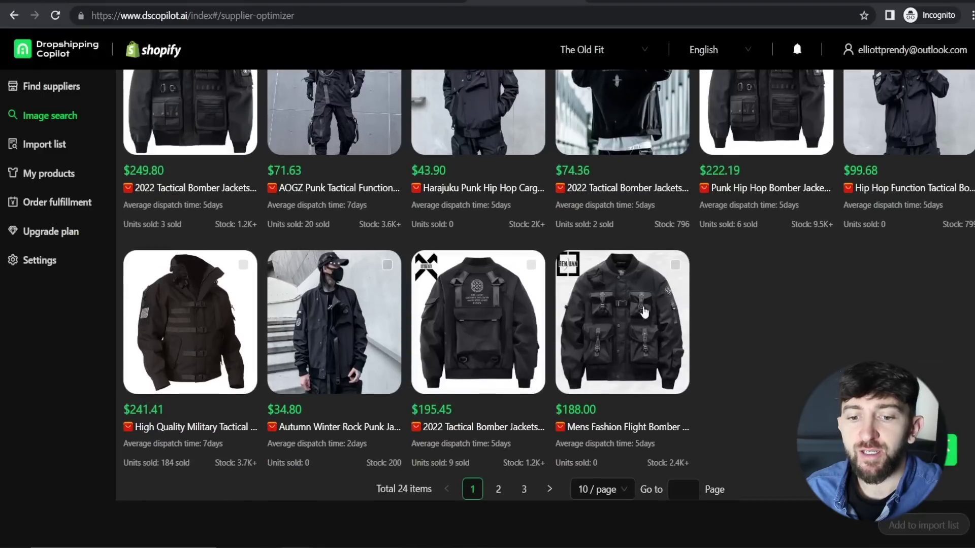
scroll(644, 312, up, 3)
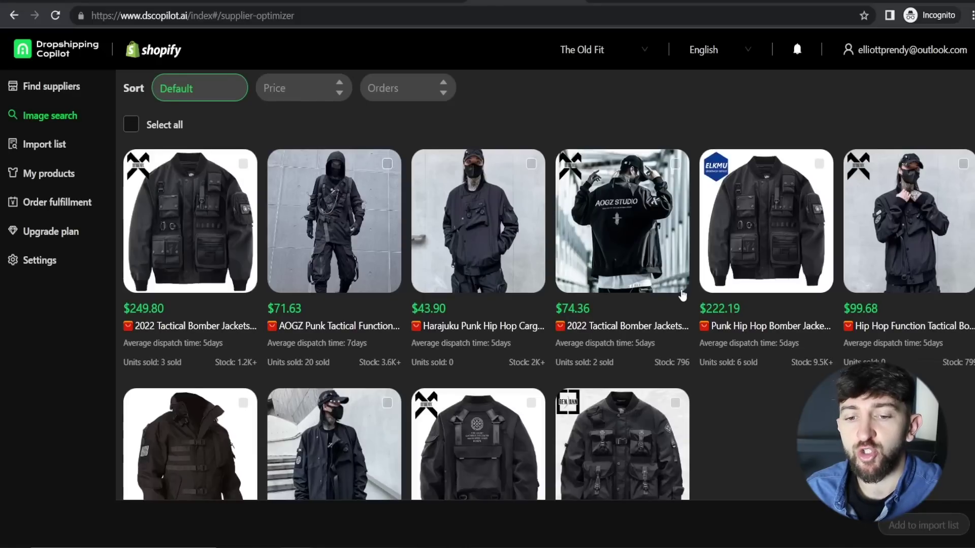
scroll(683, 295, up, 5)
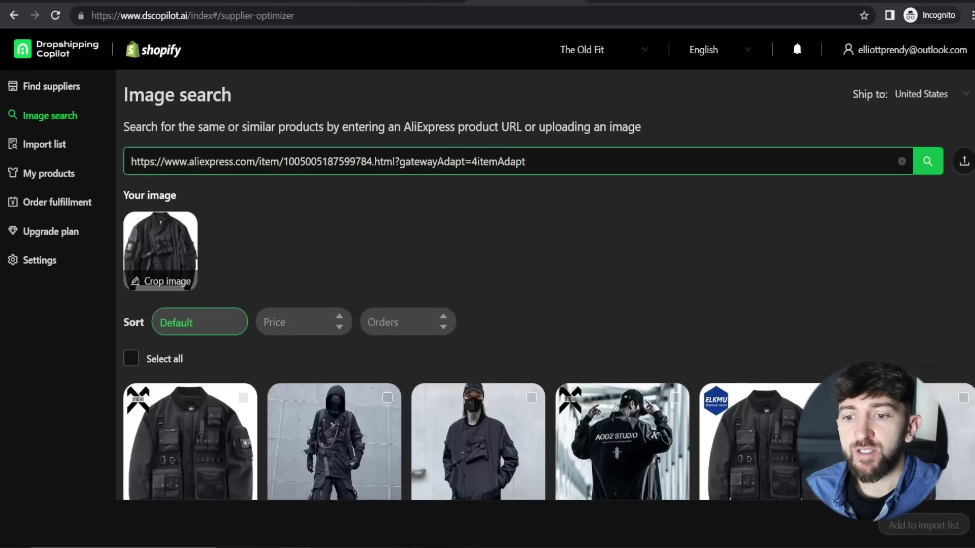
Upload the Quotidian Mini Iron picture, search for products matching the cropped area around the iron, and browse the results
click(964, 163)
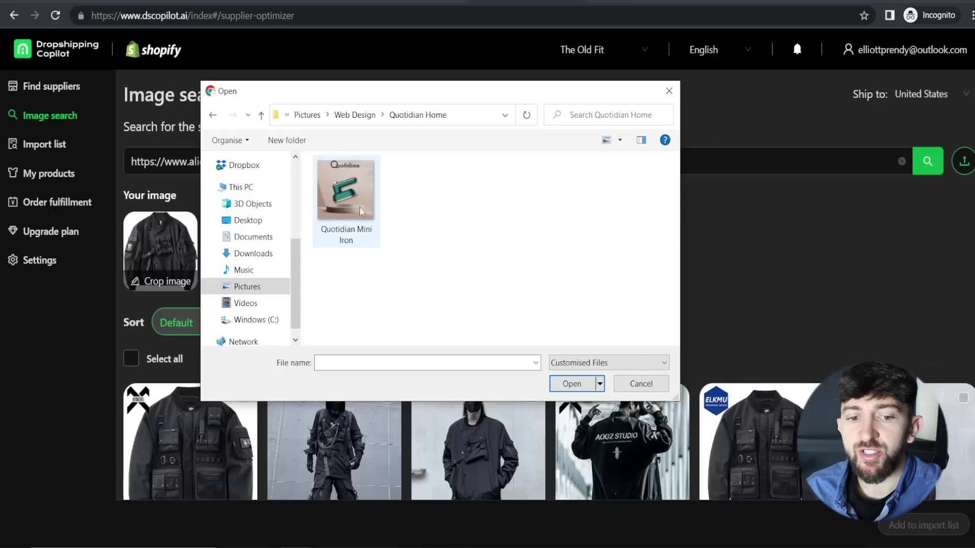
click(349, 208)
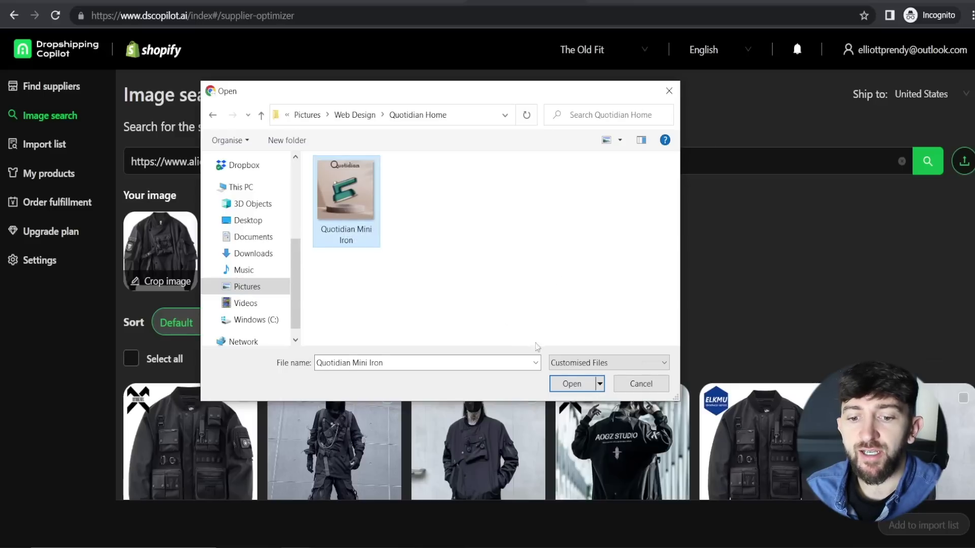
click(571, 384)
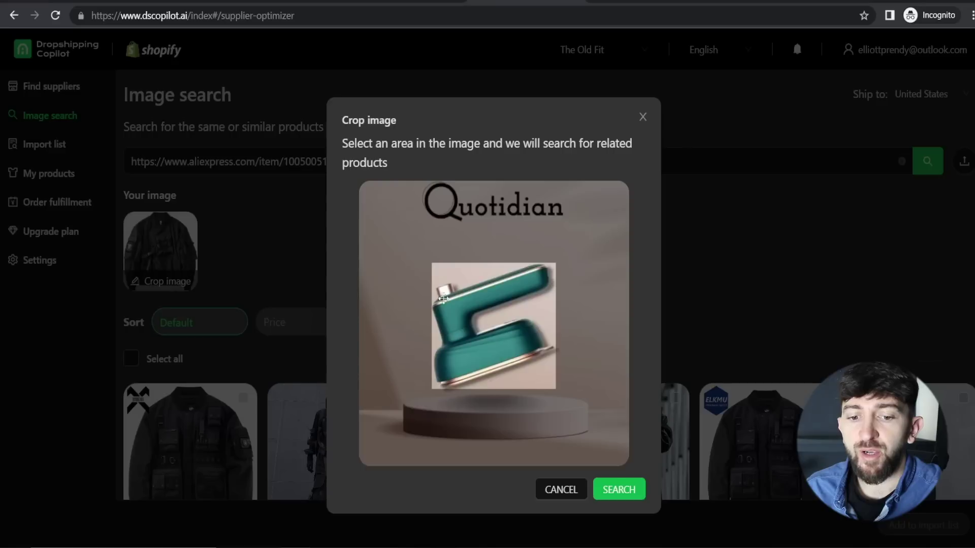
click(611, 491)
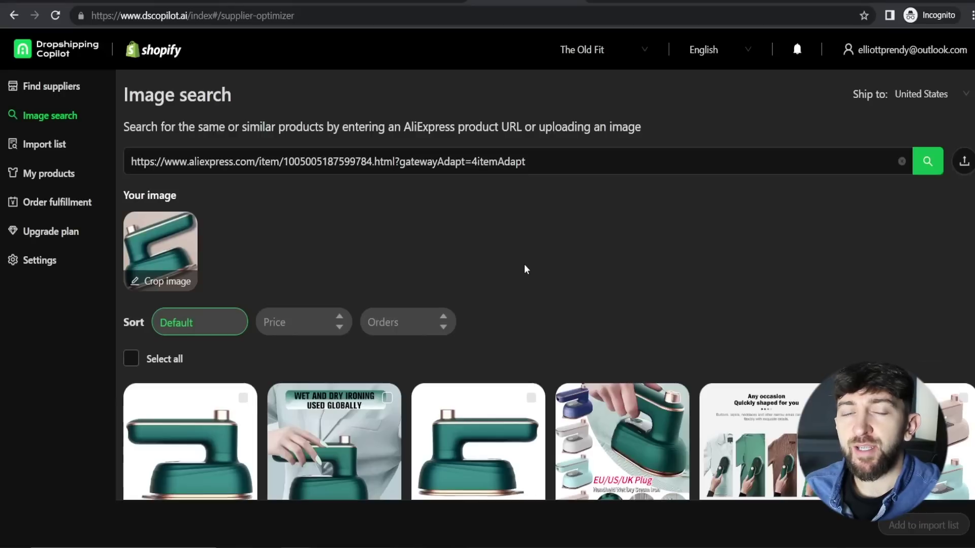
scroll(547, 250, down, 4)
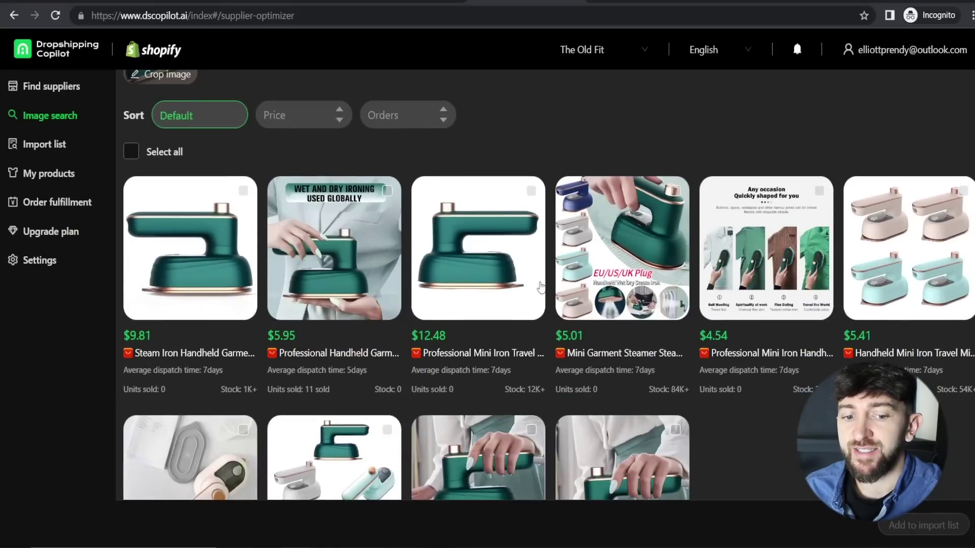
scroll(542, 286, up, 1)
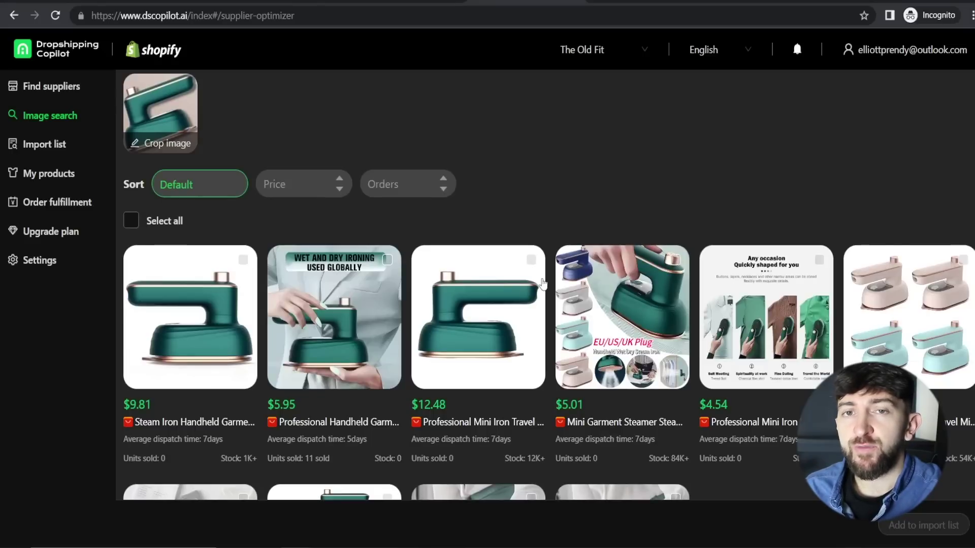
Sort the mini iron search results by price from high to low and look through them
click(305, 184)
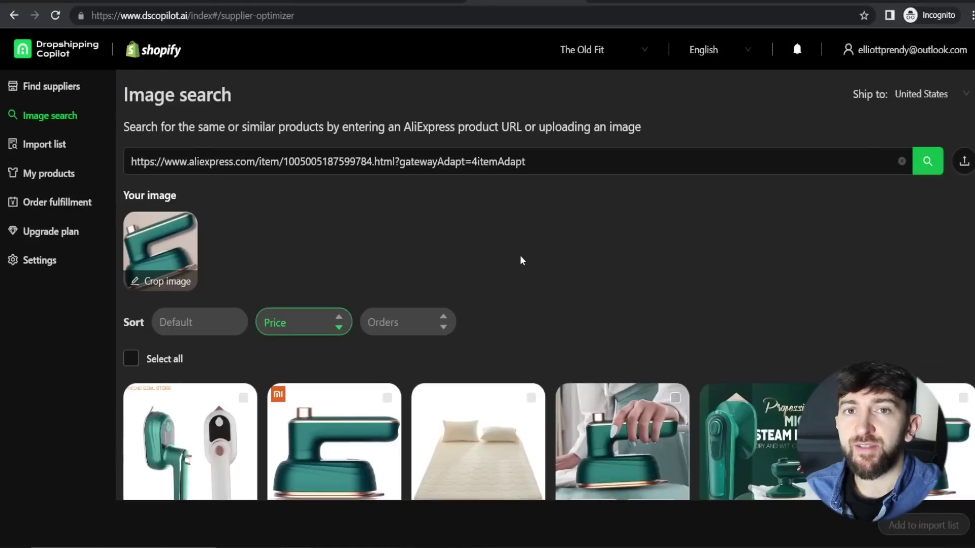
scroll(518, 259, down, 5)
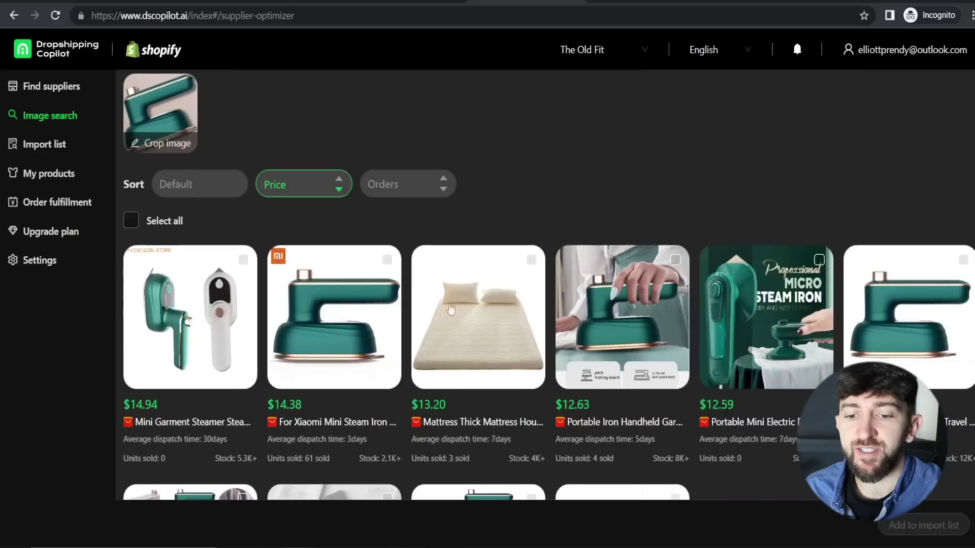
scroll(515, 296, up, 3)
scroll(515, 292, up, 2)
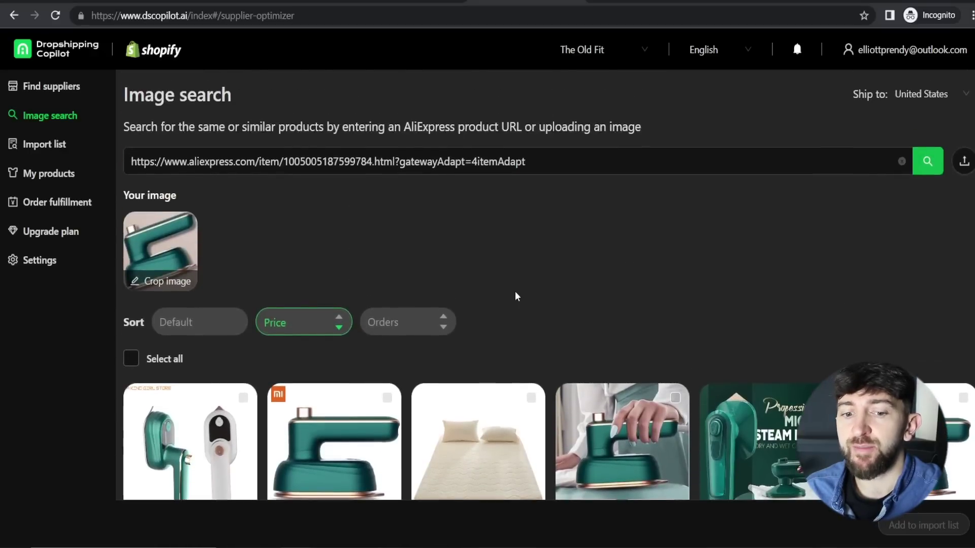
Sort the mini iron search results by orders in ascending order and look through them
click(391, 333)
scroll(520, 260, down, 2)
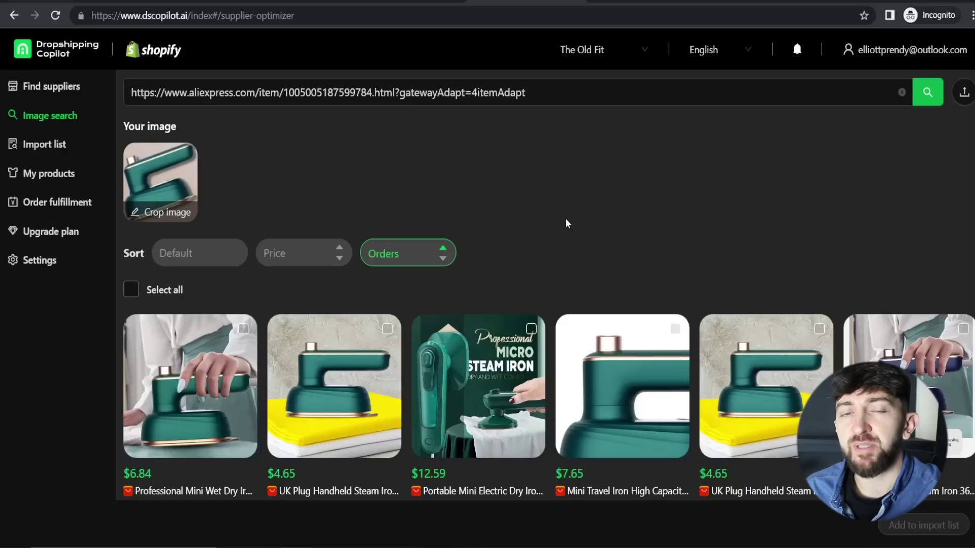
scroll(567, 224, up, 2)
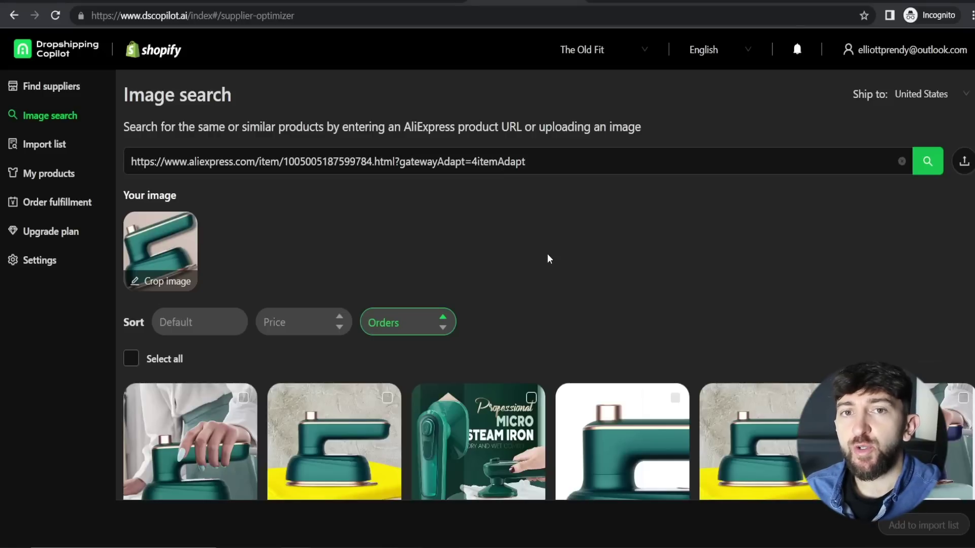
Review the products already pushed to the store, and check the order fulfillment page for pending orders
click(39, 175)
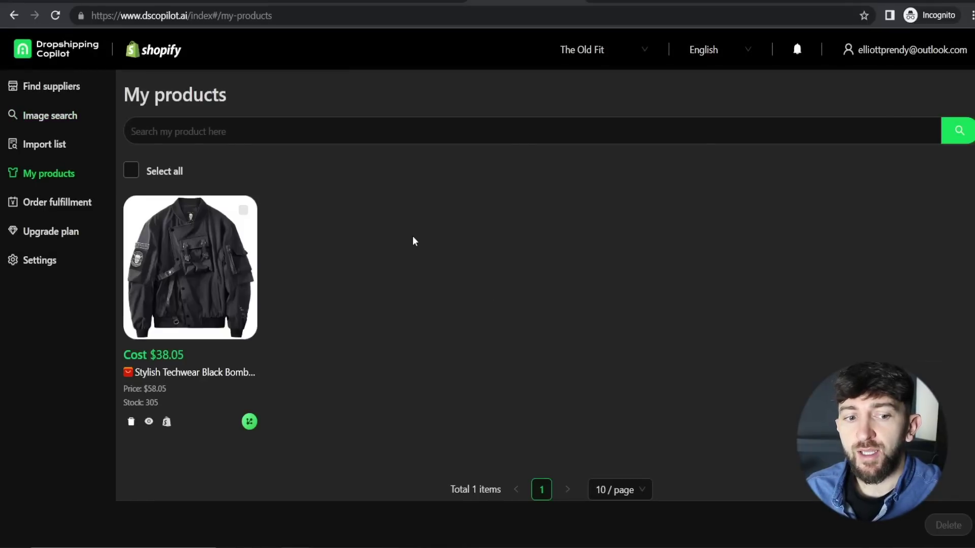
click(55, 203)
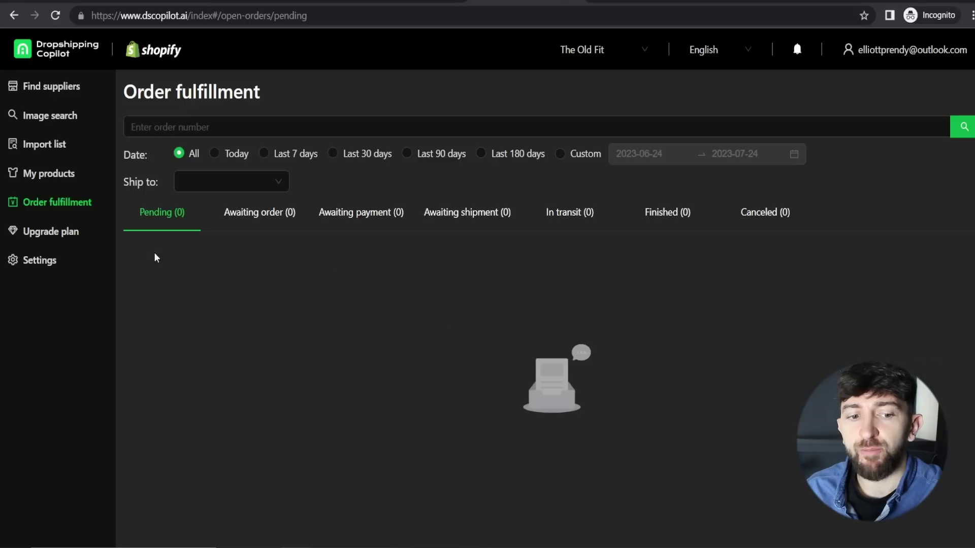
Look through the app settings, covering the linked stores, the pricing rule and the support contact details
click(57, 233)
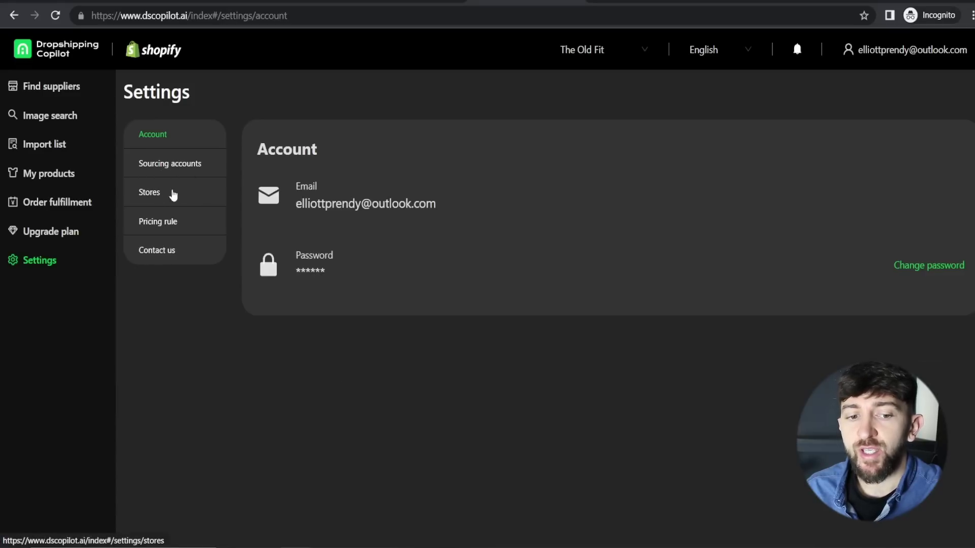
click(164, 199)
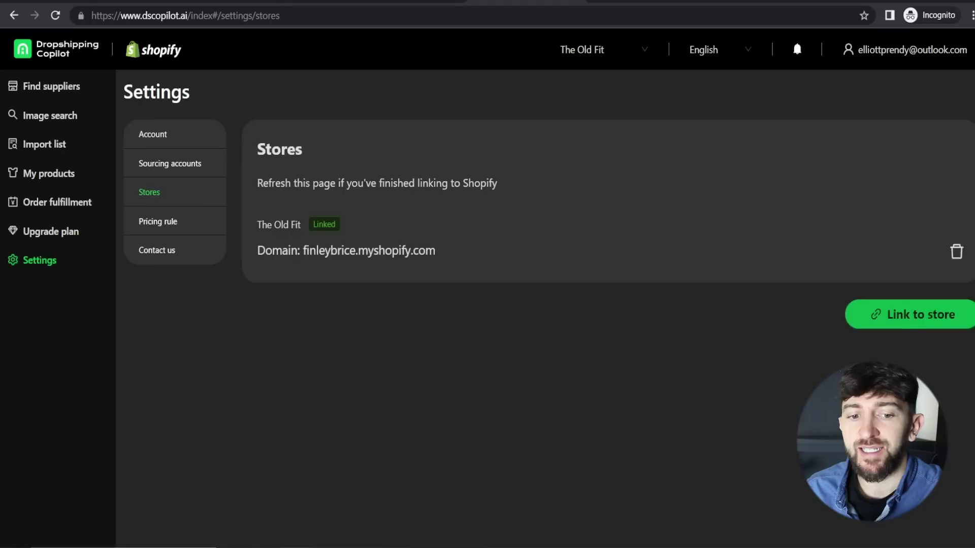
click(173, 225)
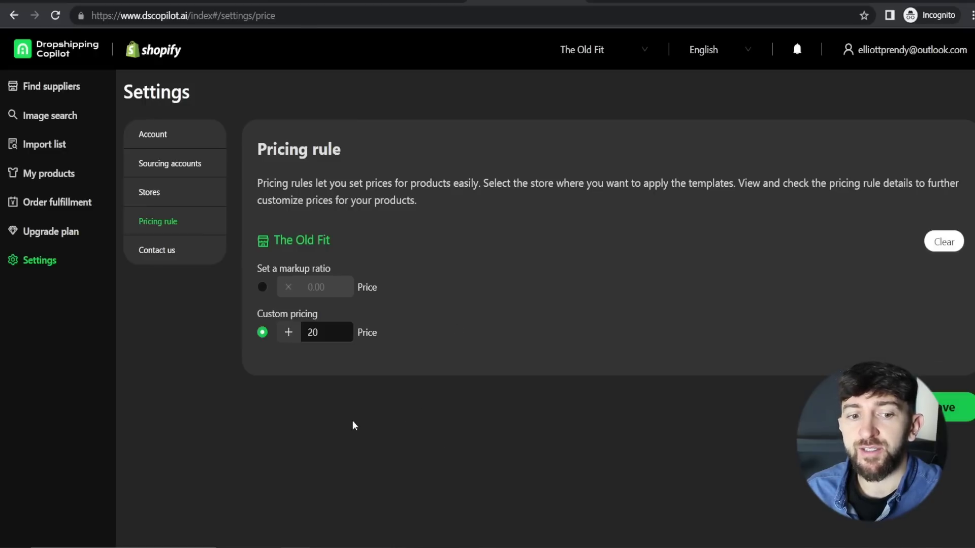
click(168, 261)
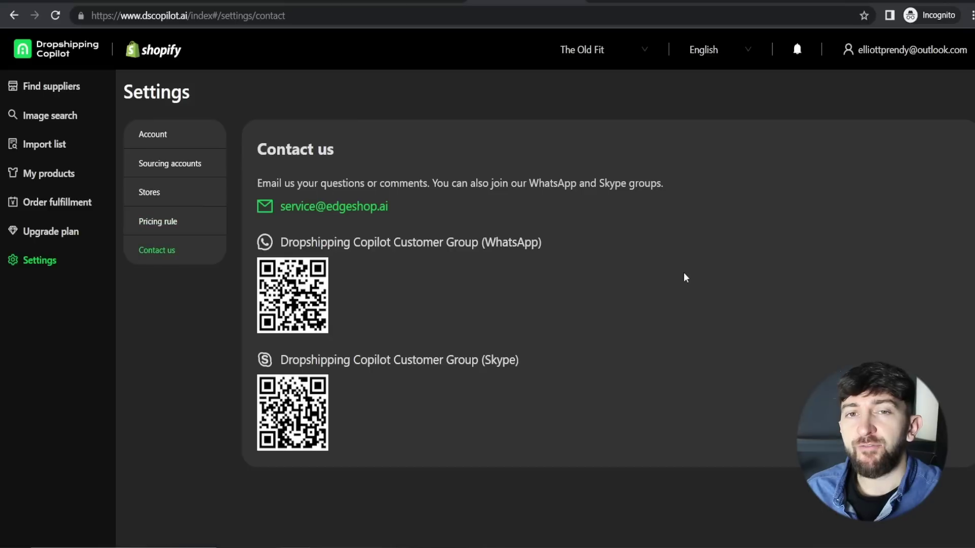